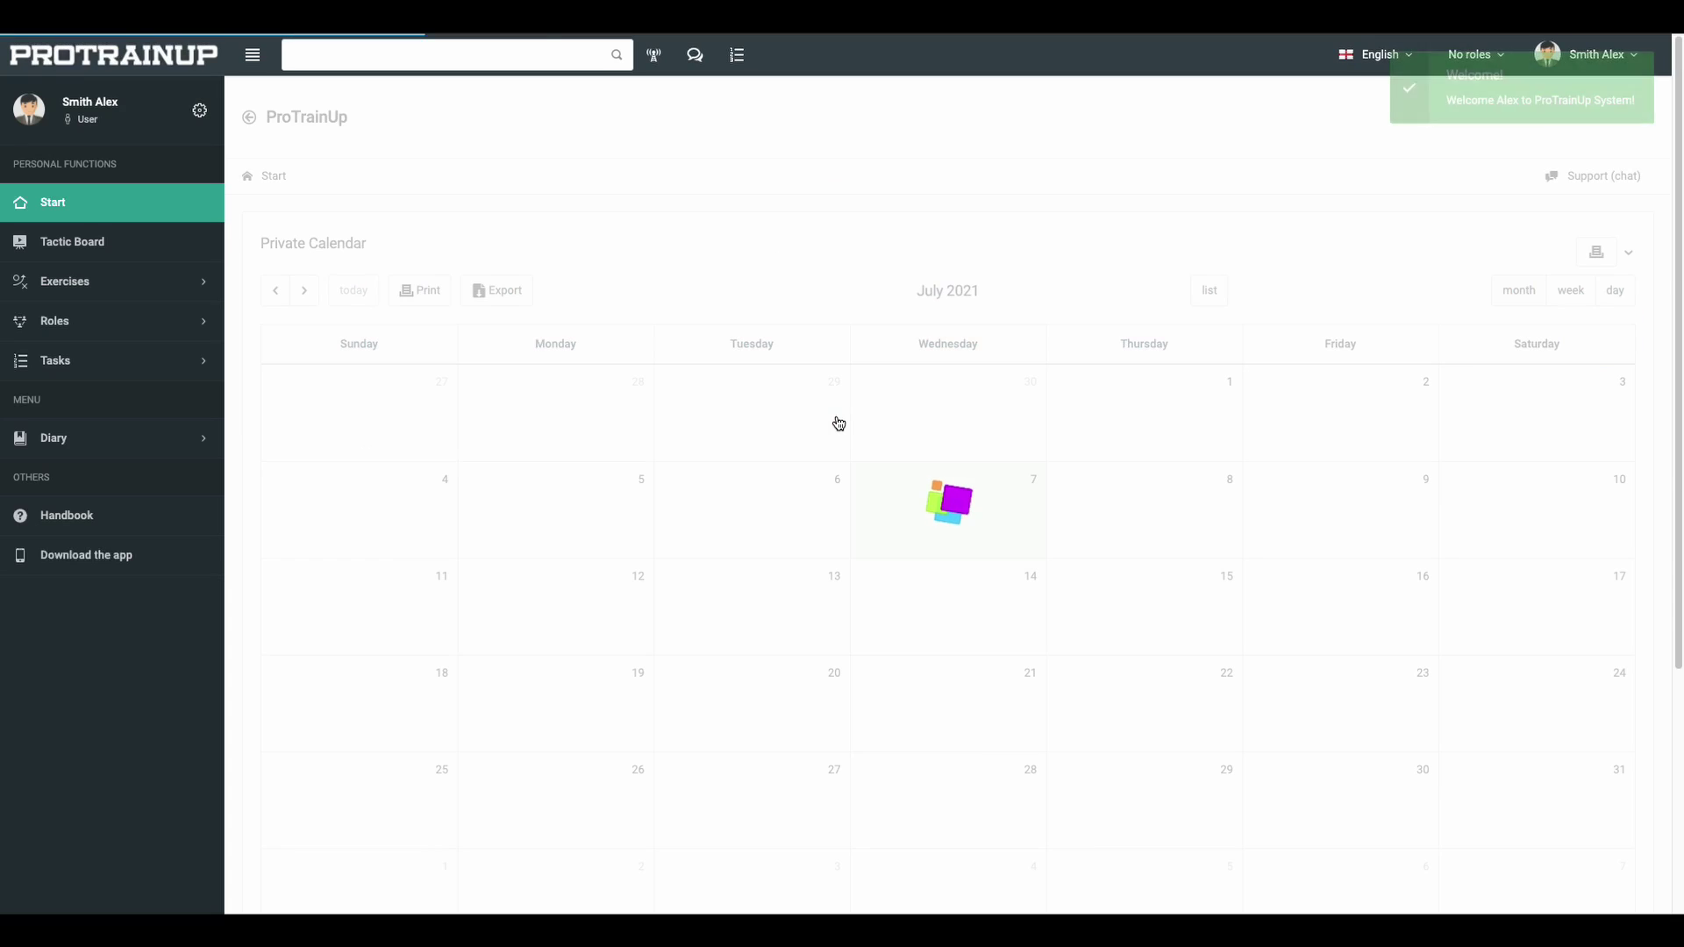
Go to Diary > Team > Edit details, where the teams list shows no teams yet.
{"action": "left_click", "coordinate": [157, 442]}
{"action": "scroll", "coordinate": [153, 544], "scroll_direction": "down", "scroll_amount": 3}
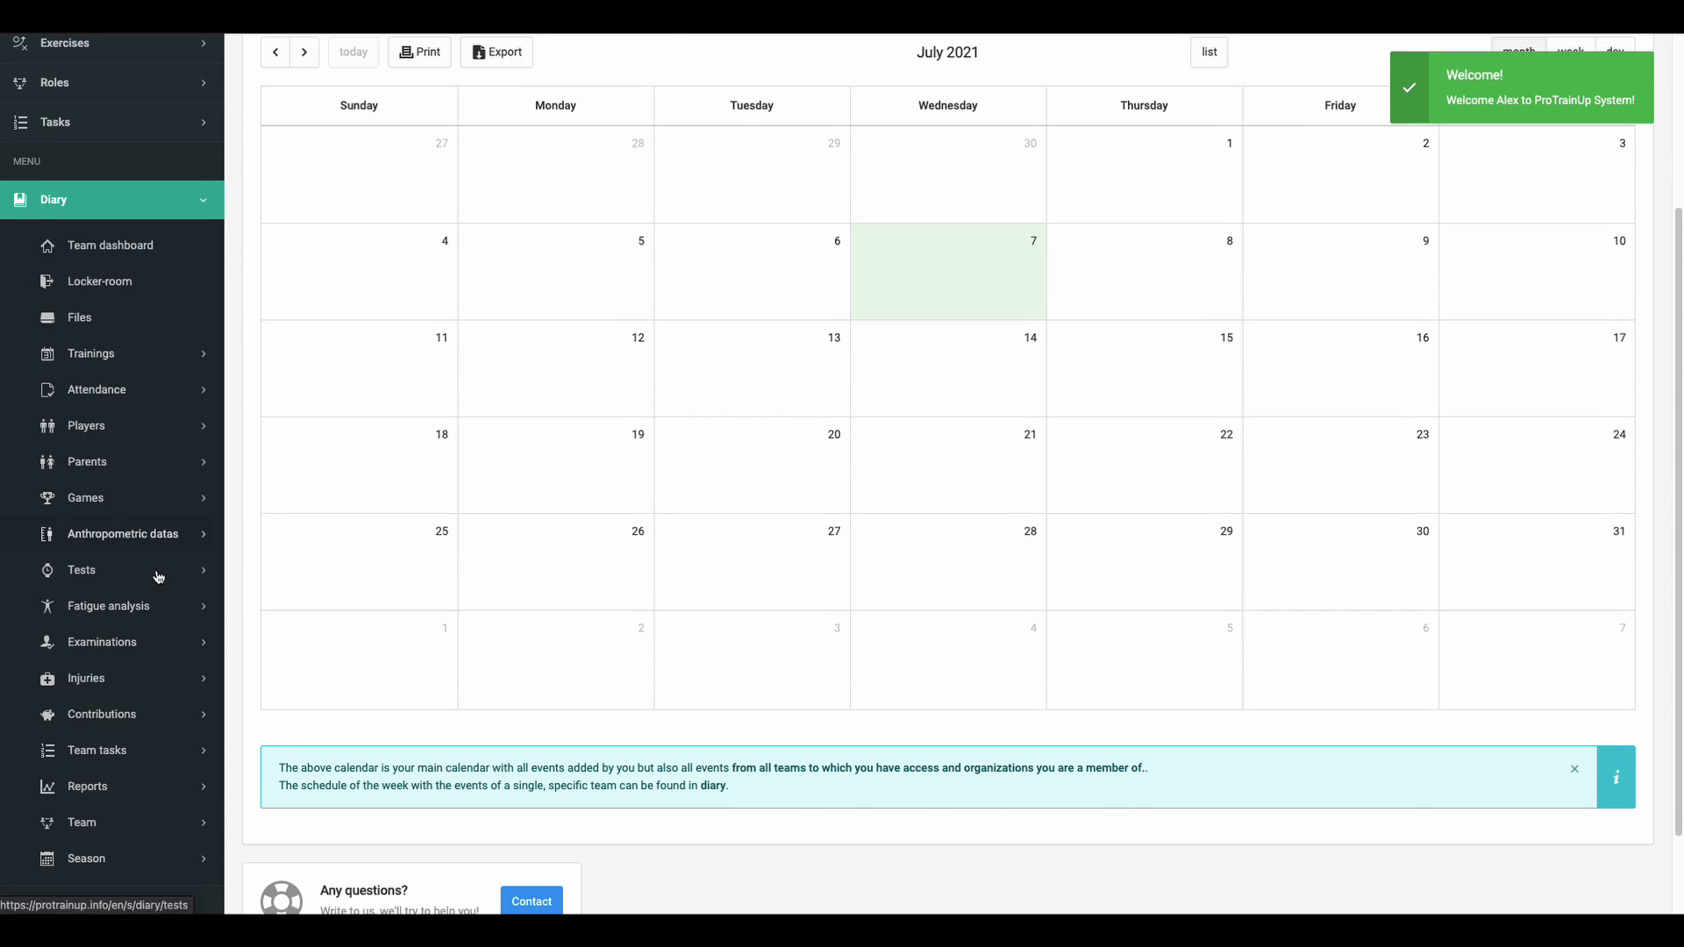
{"action": "scroll", "coordinate": [157, 772], "scroll_direction": "down", "scroll_amount": 2}
{"action": "left_click", "coordinate": [161, 758]}
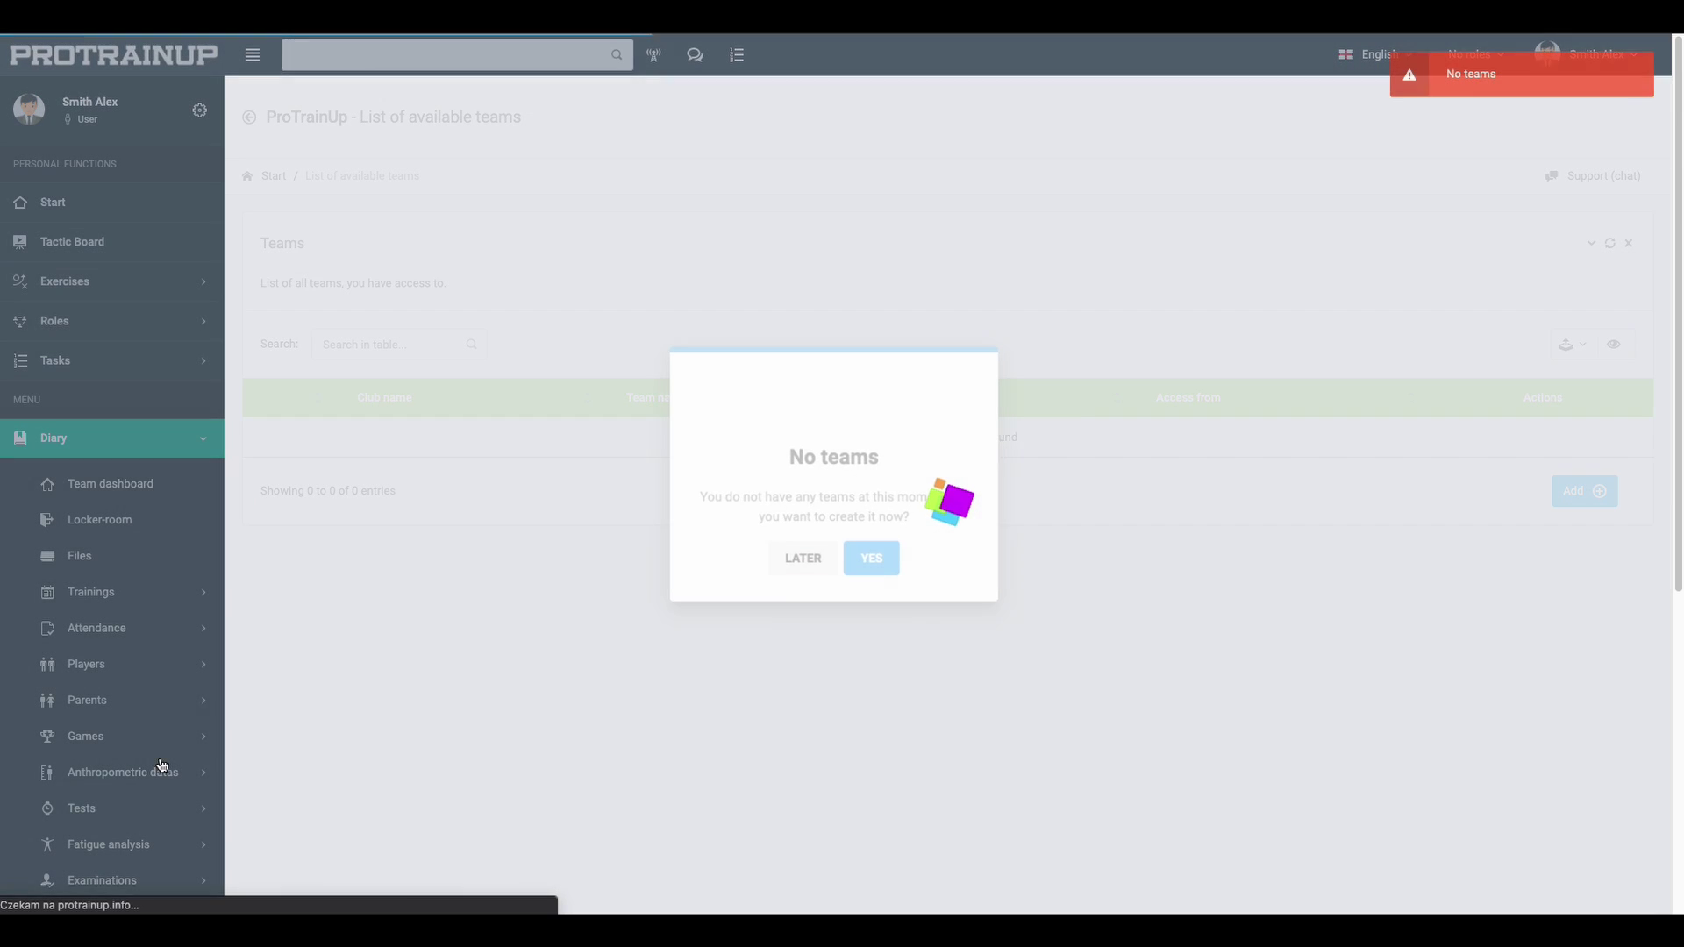
Start a new team for club ACADEMY named U-19 with code name U19.
{"action": "left_click", "coordinate": [887, 562]}
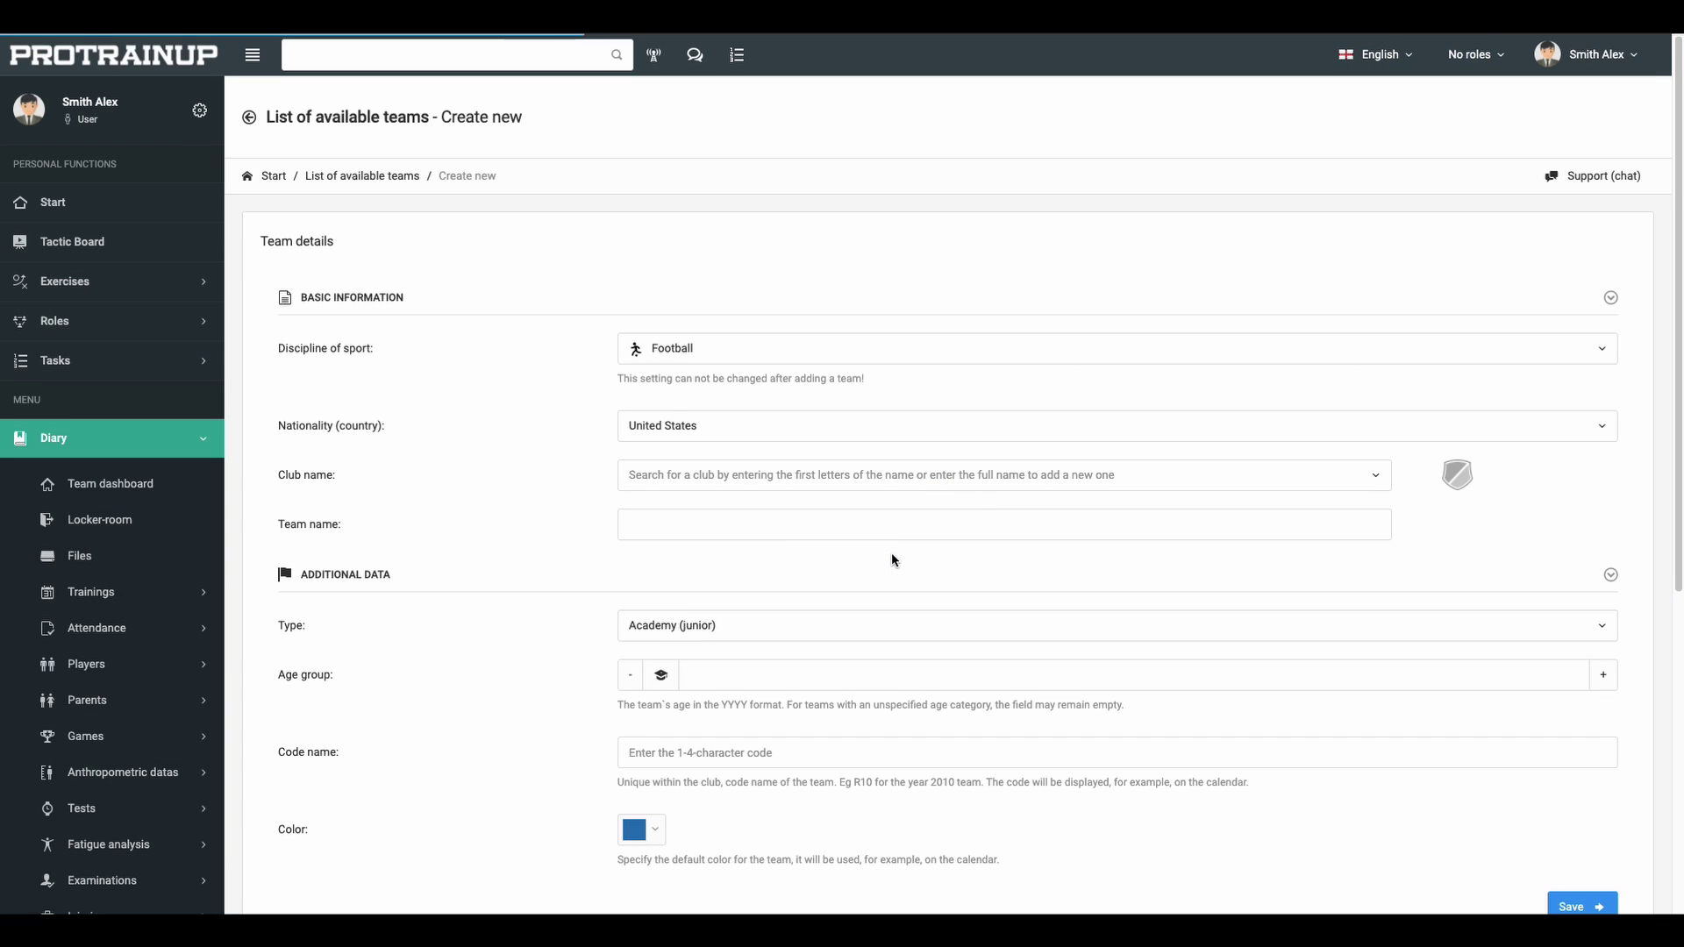
{"action": "left_click", "coordinate": [760, 485]}
{"action": "type", "text": "Academy"}
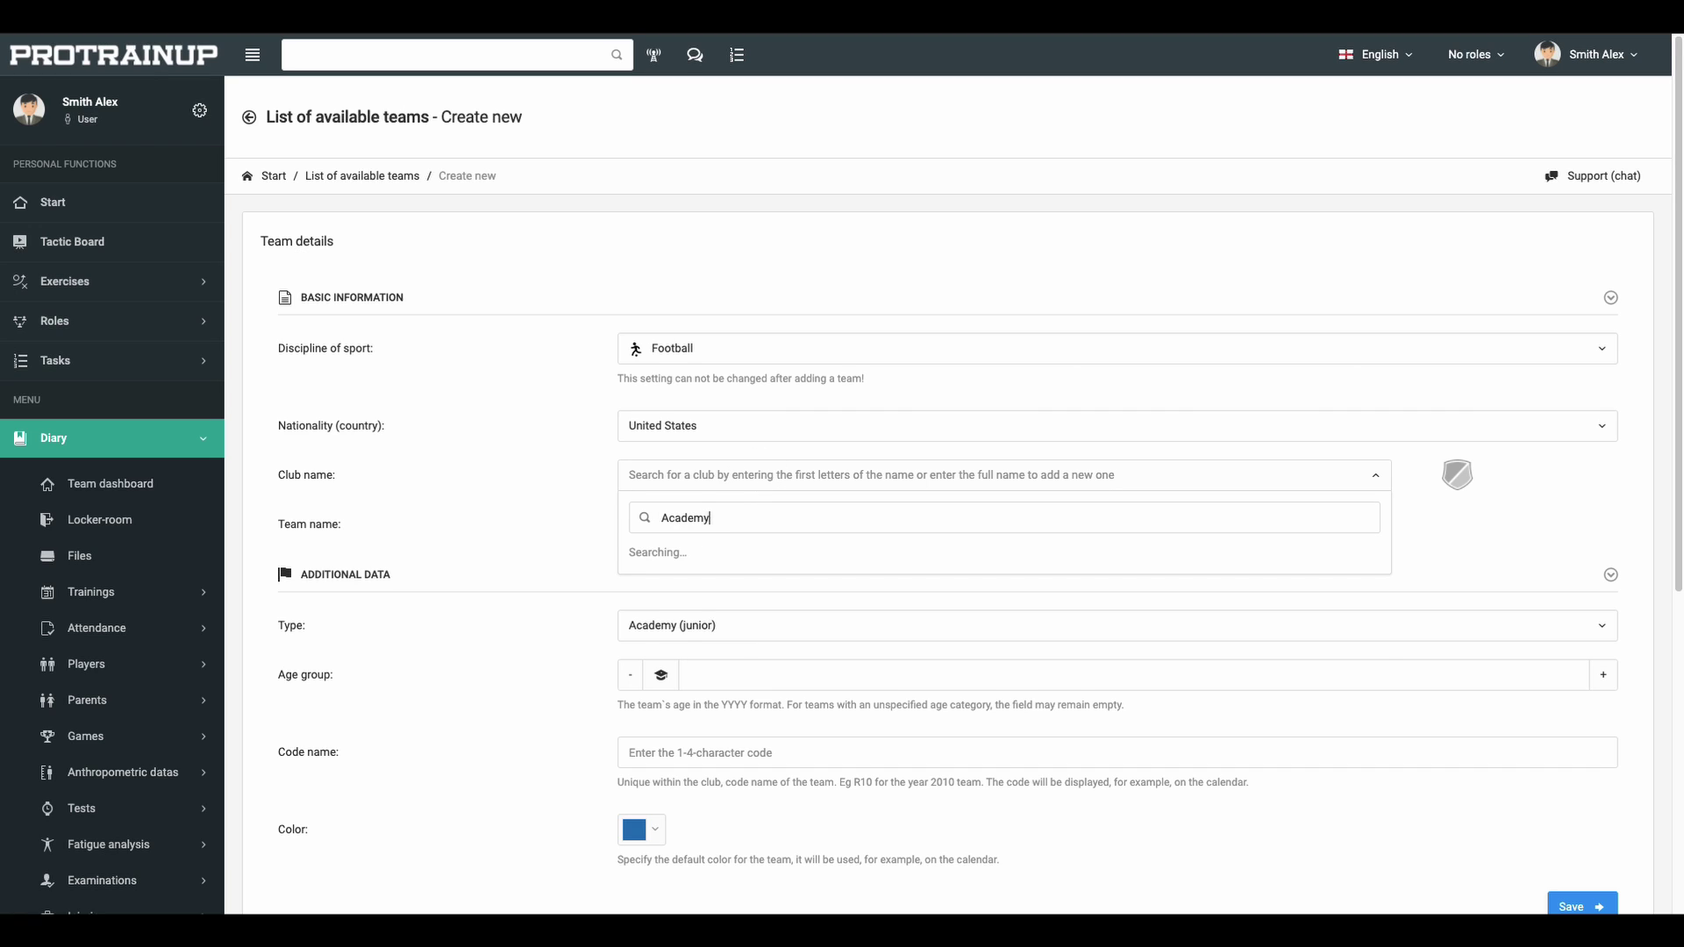
{"action": "left_click", "coordinate": [742, 630]}
{"action": "left_click", "coordinate": [722, 522]}
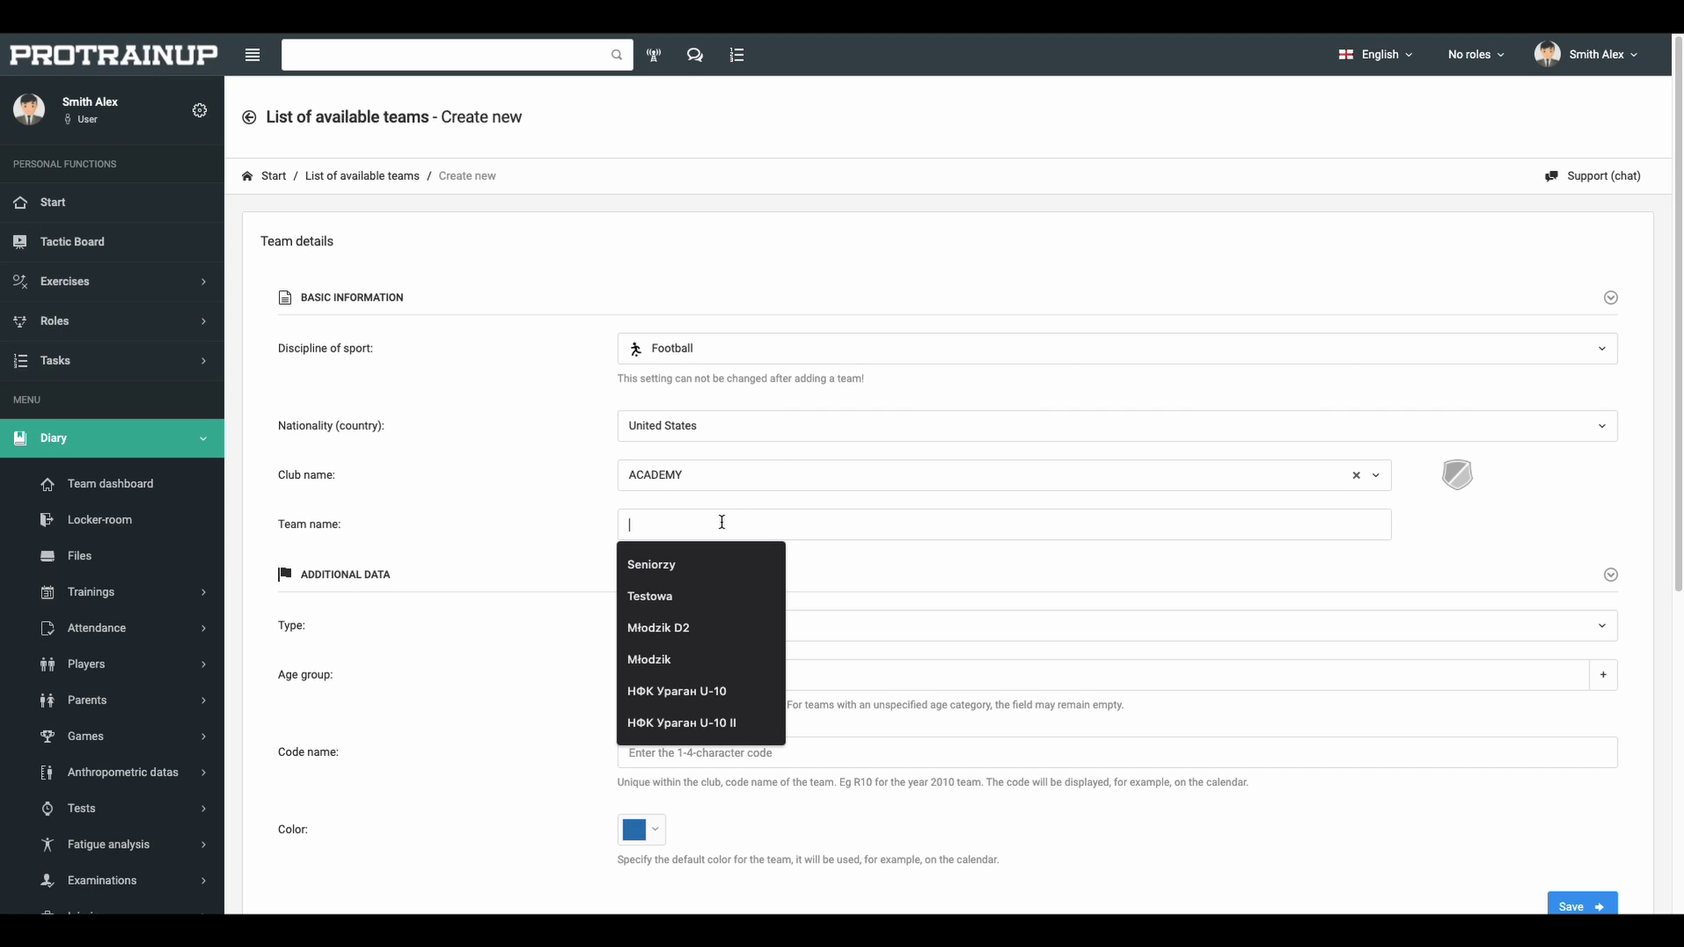
{"action": "type", "text": "U"}
{"action": "left_click", "coordinate": [715, 561]}
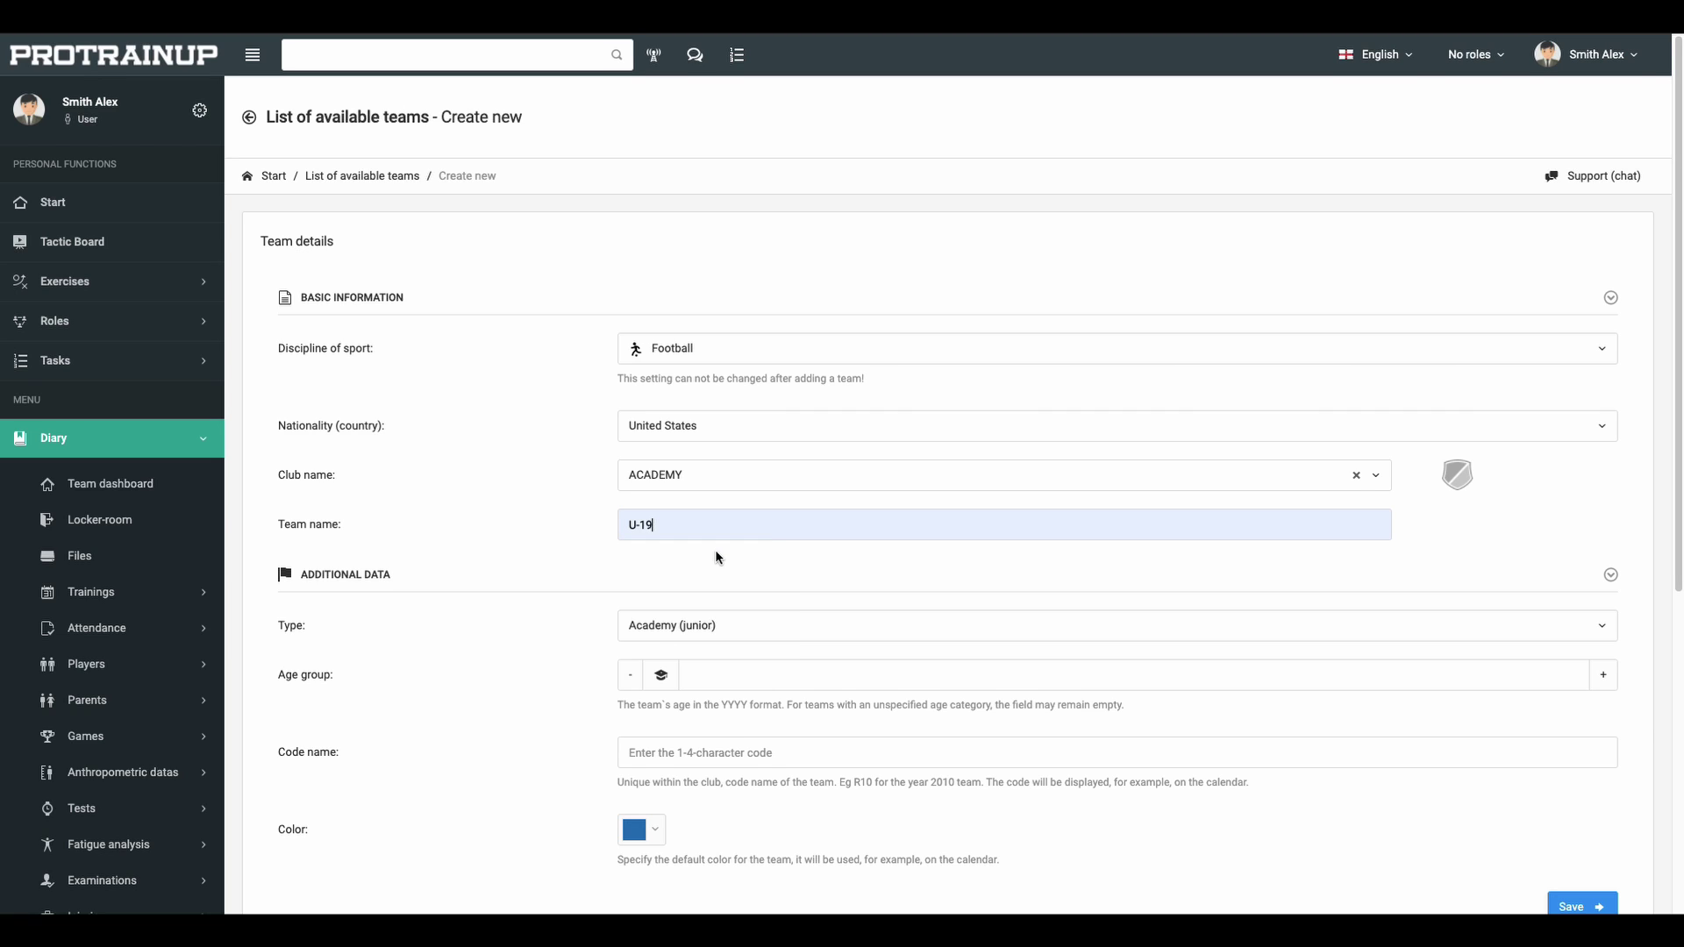
{"action": "left_click", "coordinate": [707, 762]}
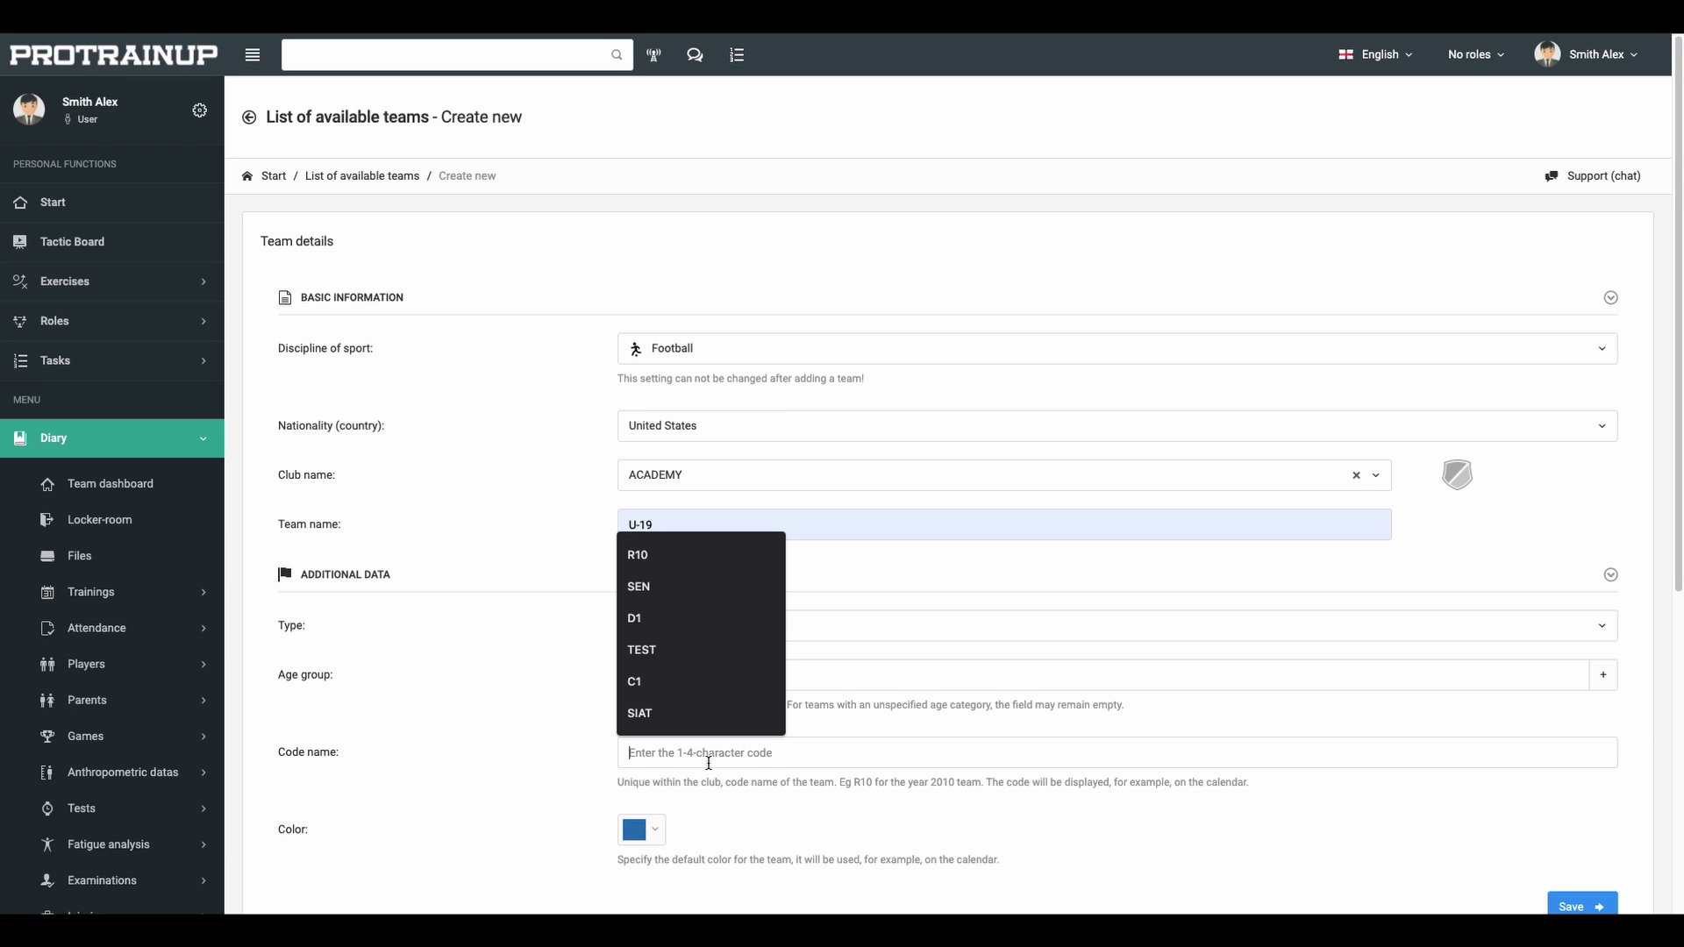
{"action": "type", "text": "U19"}
{"action": "left_click", "coordinate": [858, 824]}
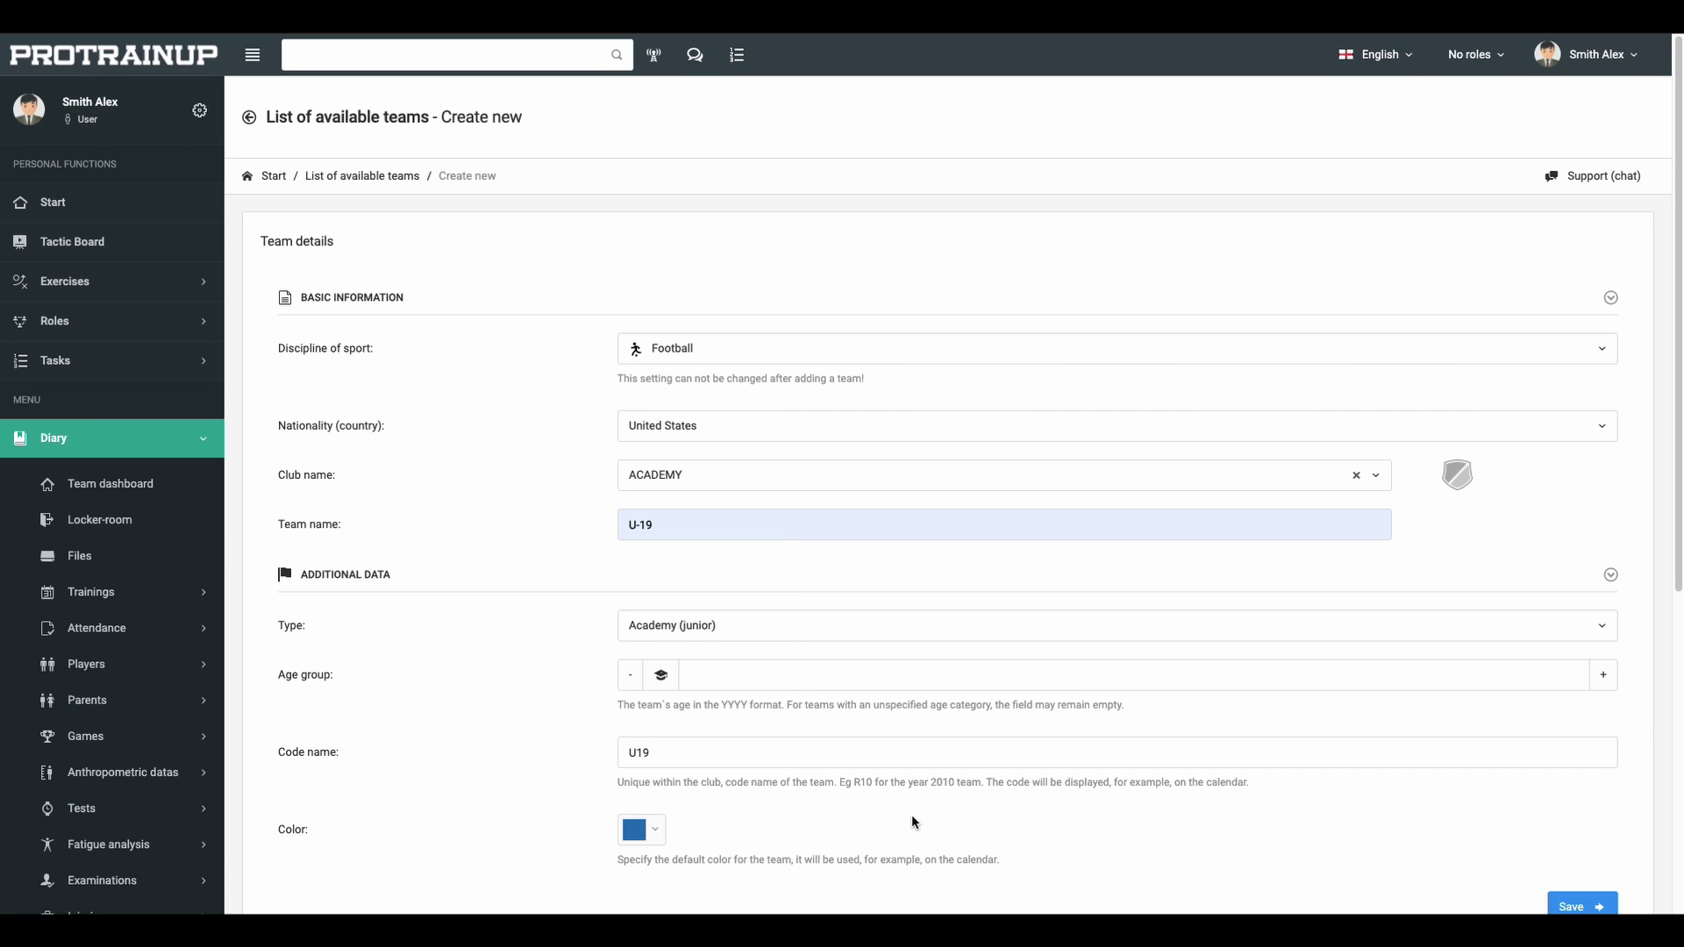
Give the team a red colour and save it.
{"action": "left_click", "coordinate": [644, 830]}
{"action": "left_click", "coordinate": [634, 632]}
{"action": "left_click", "coordinate": [923, 788]}
{"action": "scroll", "coordinate": [1109, 714], "scroll_direction": "down", "scroll_amount": 2}
{"action": "left_click", "coordinate": [1584, 732]}
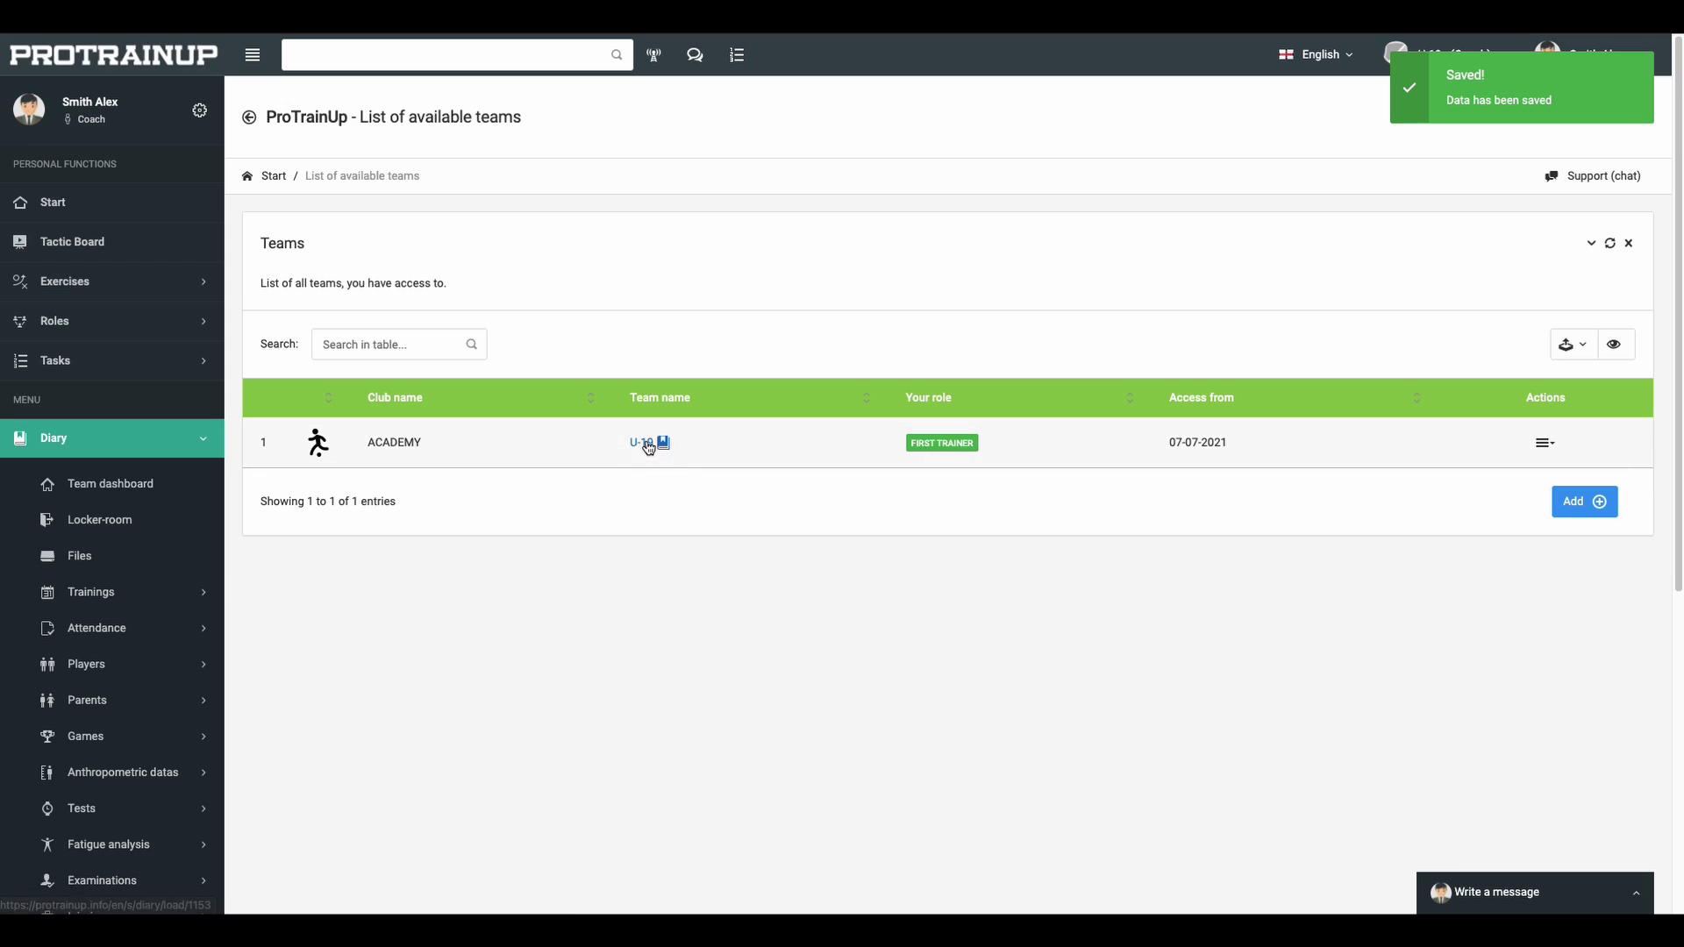
In the U-19 diary, save a season running 05-07-2021 to 30-06-2022.
{"action": "left_click", "coordinate": [662, 453]}
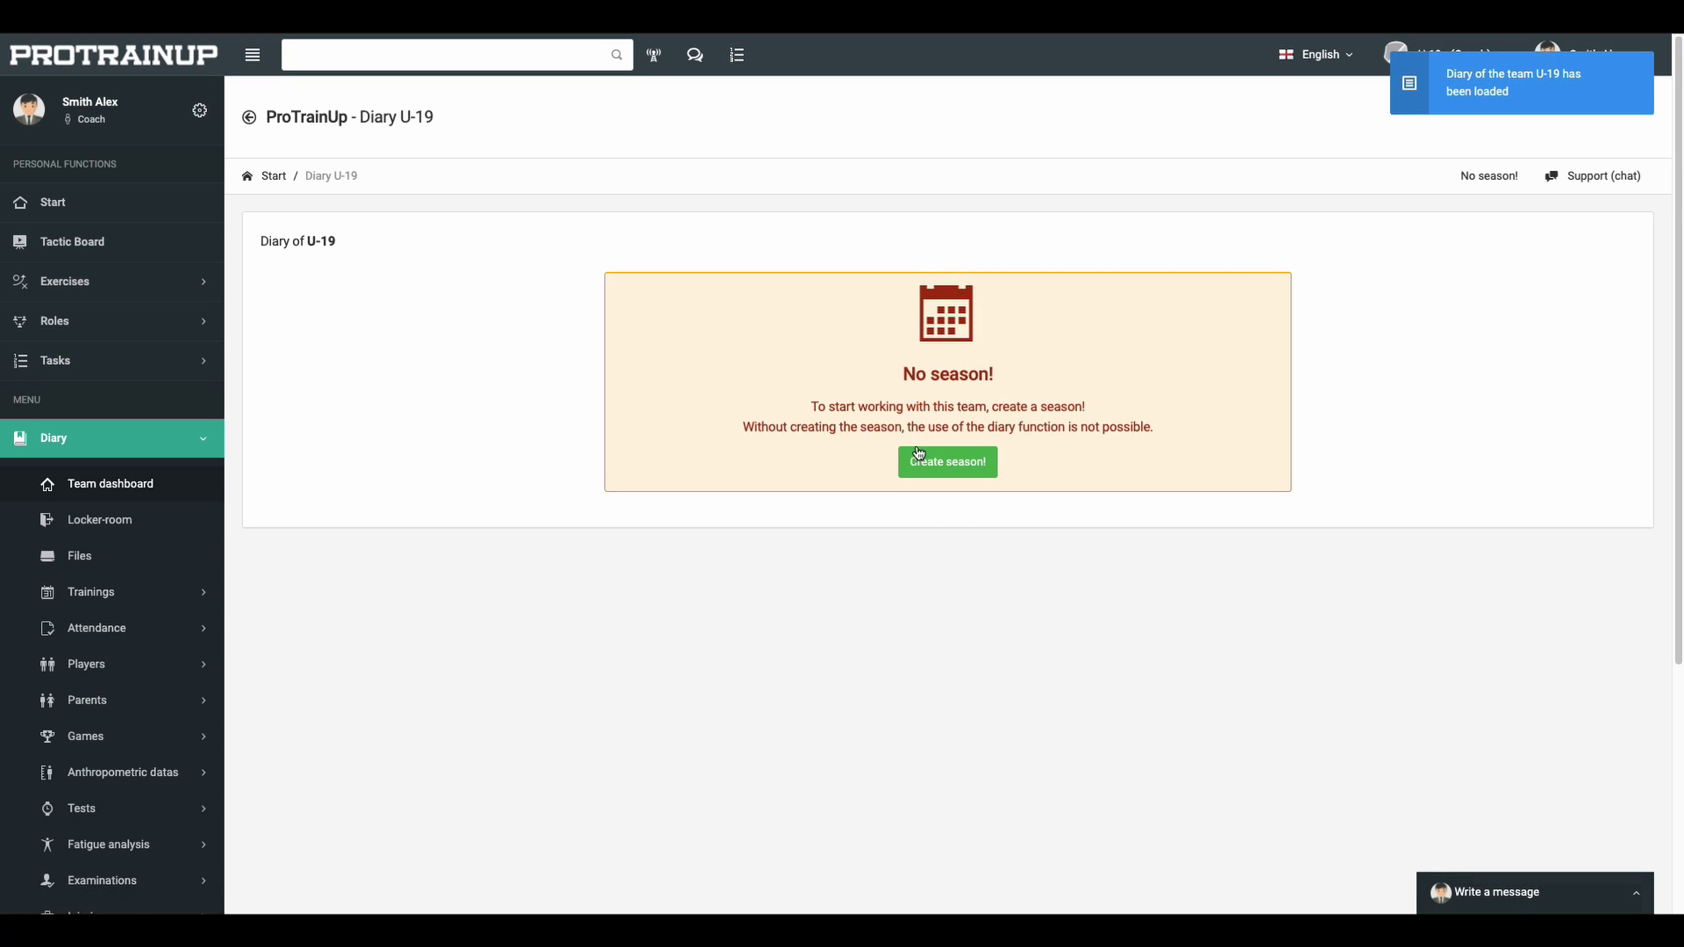
{"action": "left_click", "coordinate": [930, 462]}
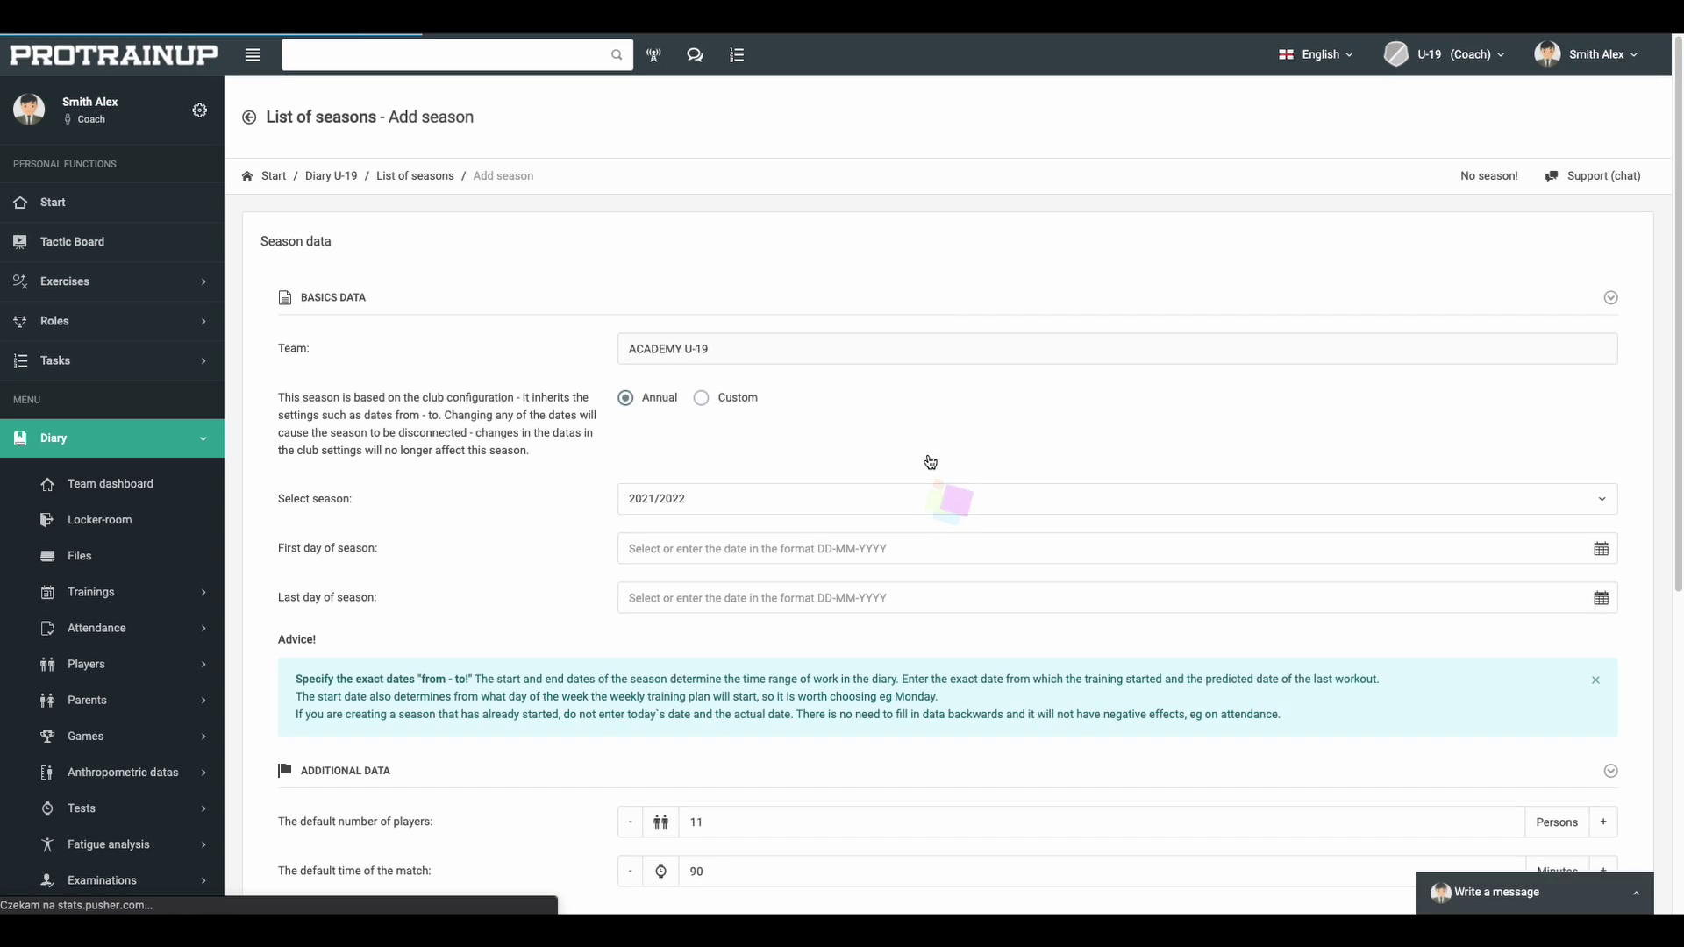
{"action": "left_click", "coordinate": [758, 555]}
{"action": "left_click", "coordinate": [644, 598]}
{"action": "left_click", "coordinate": [645, 598]}
{"action": "left_click", "coordinate": [685, 705]}
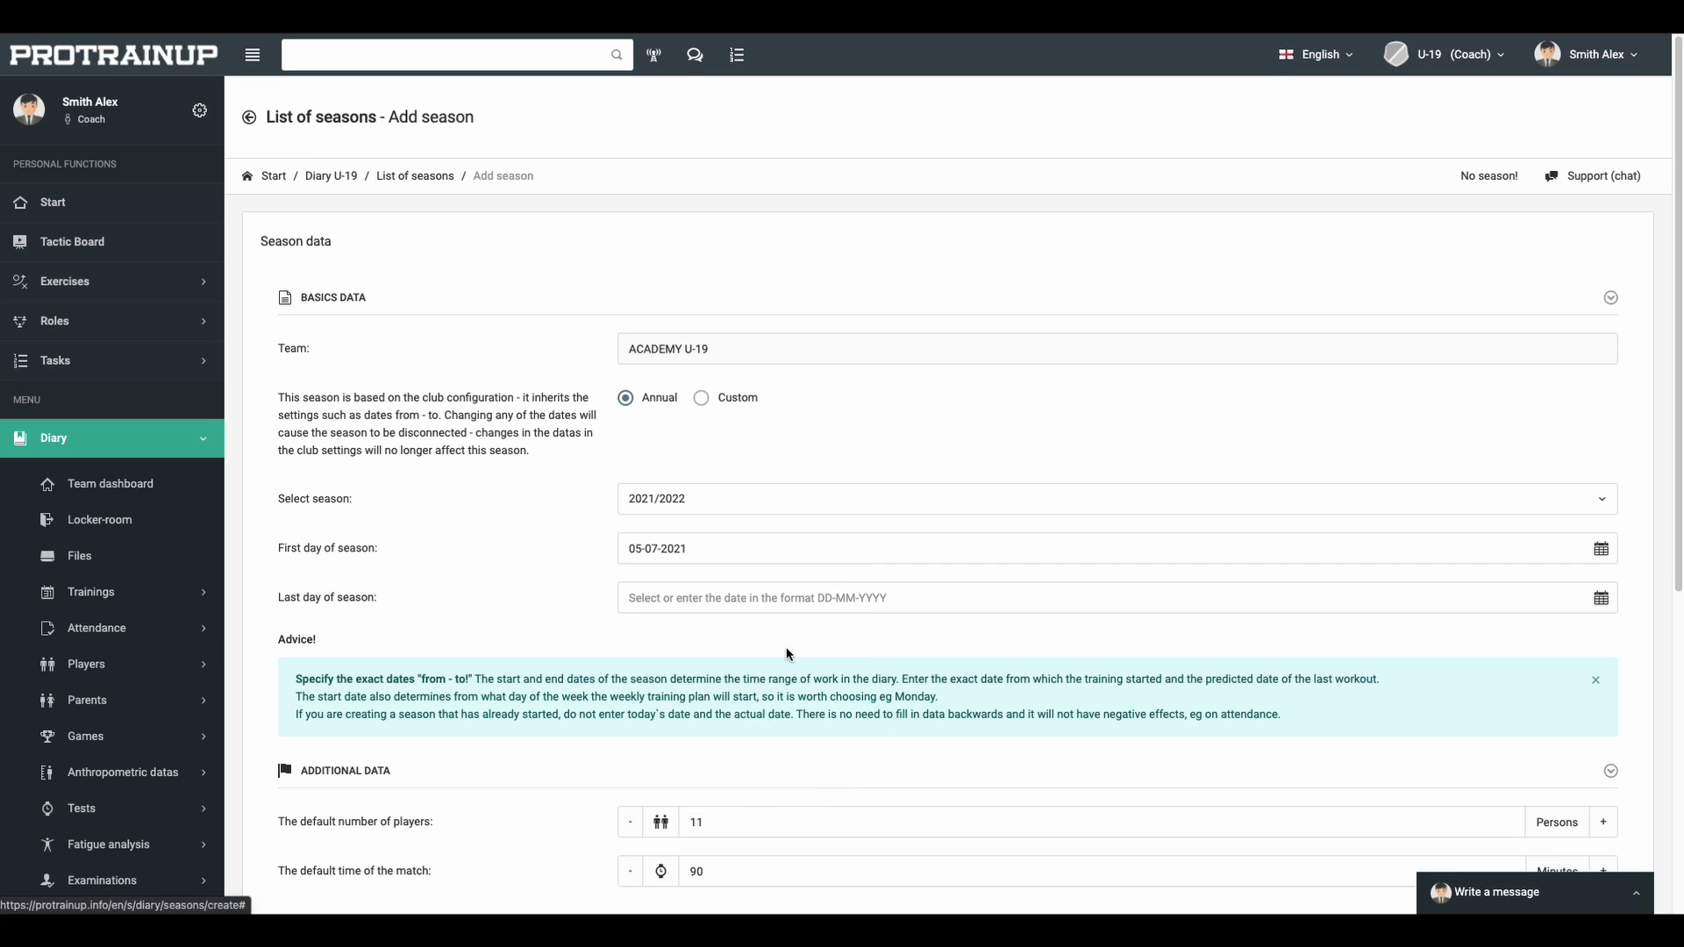
{"action": "left_click", "coordinate": [841, 601]}
{"action": "left_click", "coordinate": [772, 834]}
{"action": "scroll", "coordinate": [859, 579], "scroll_direction": "down", "scroll_amount": 5}
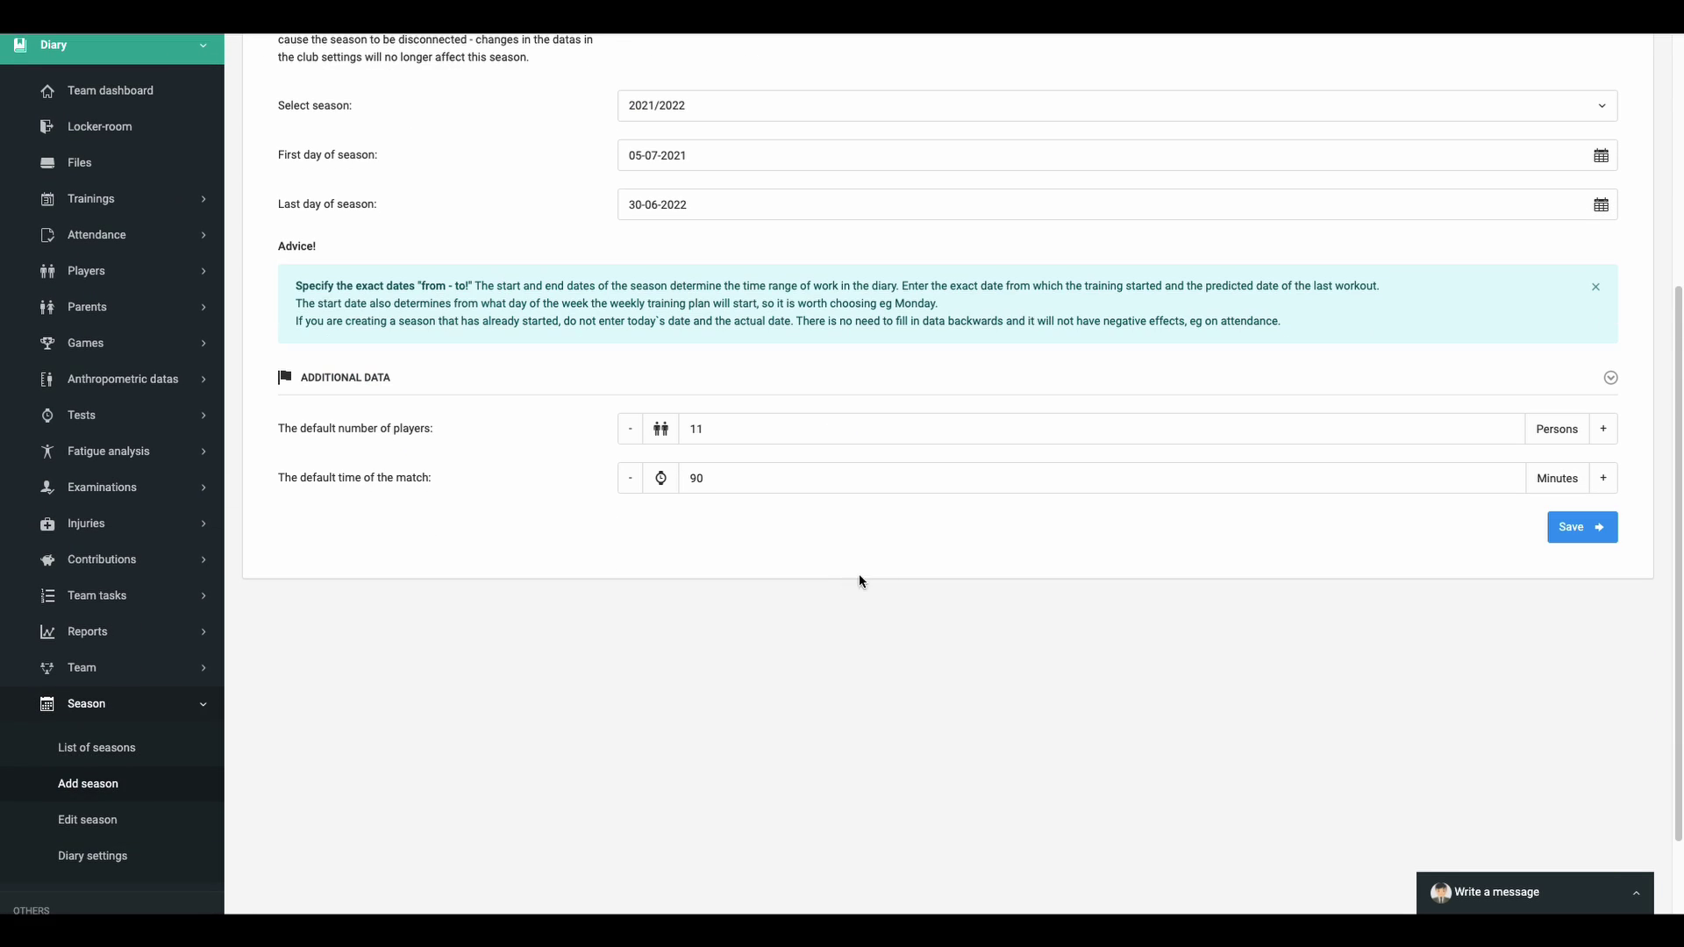
{"action": "left_click", "coordinate": [1600, 532]}
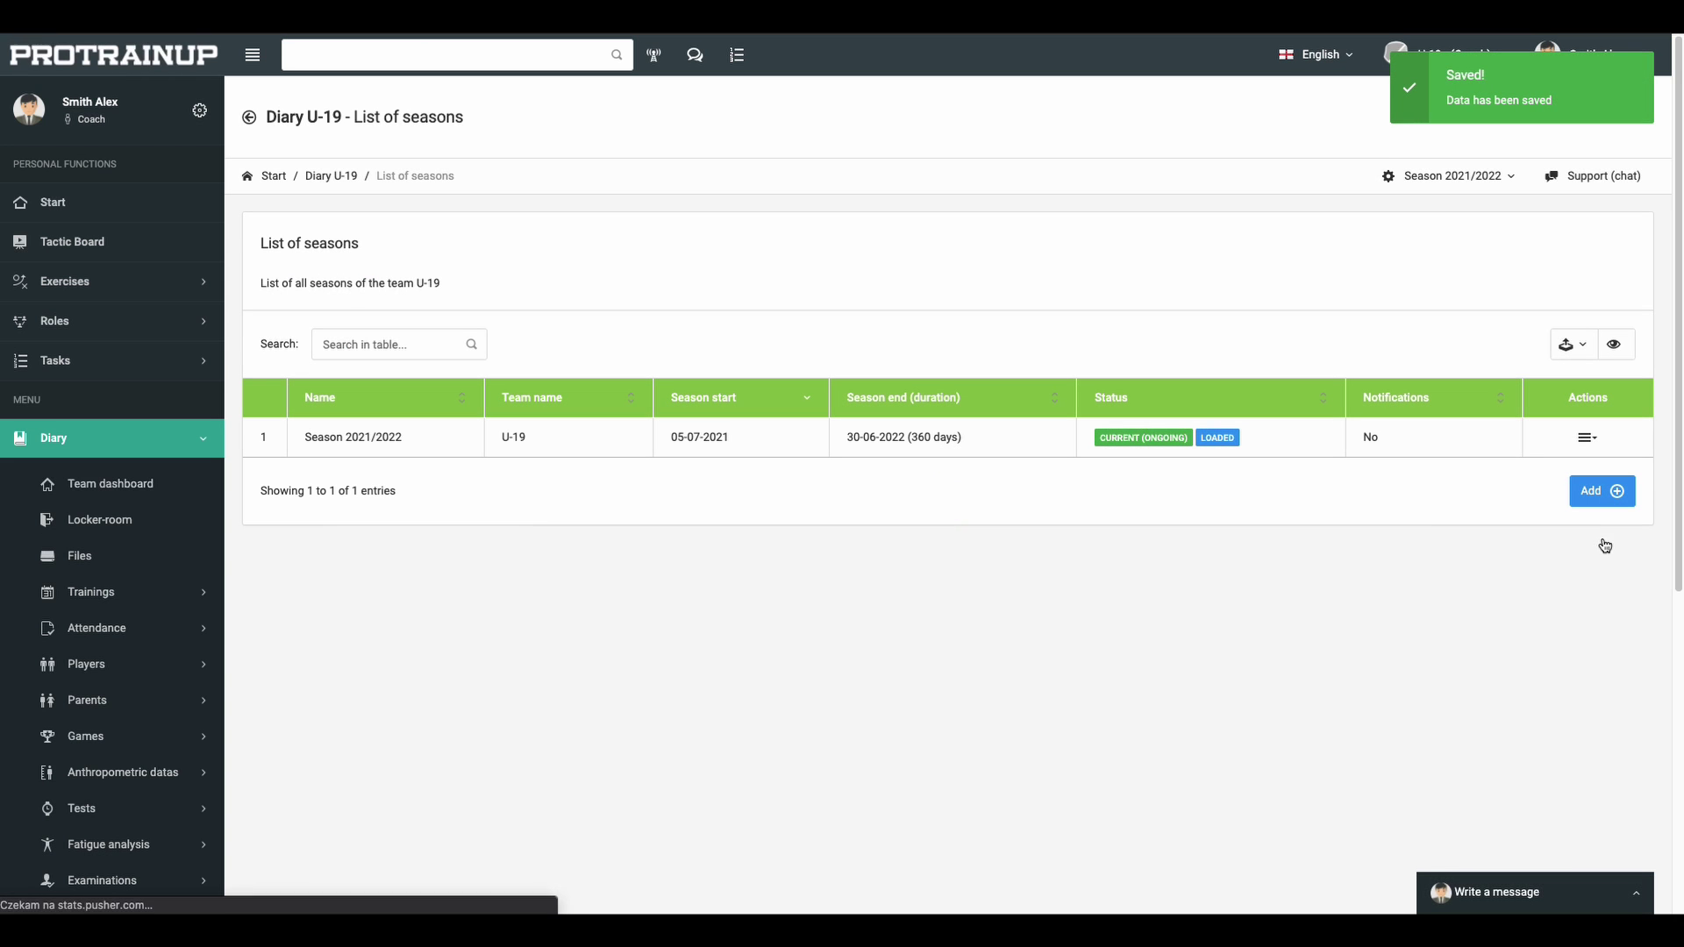
Open the new-player form and grant the player account access.
{"action": "left_click", "coordinate": [118, 664]}
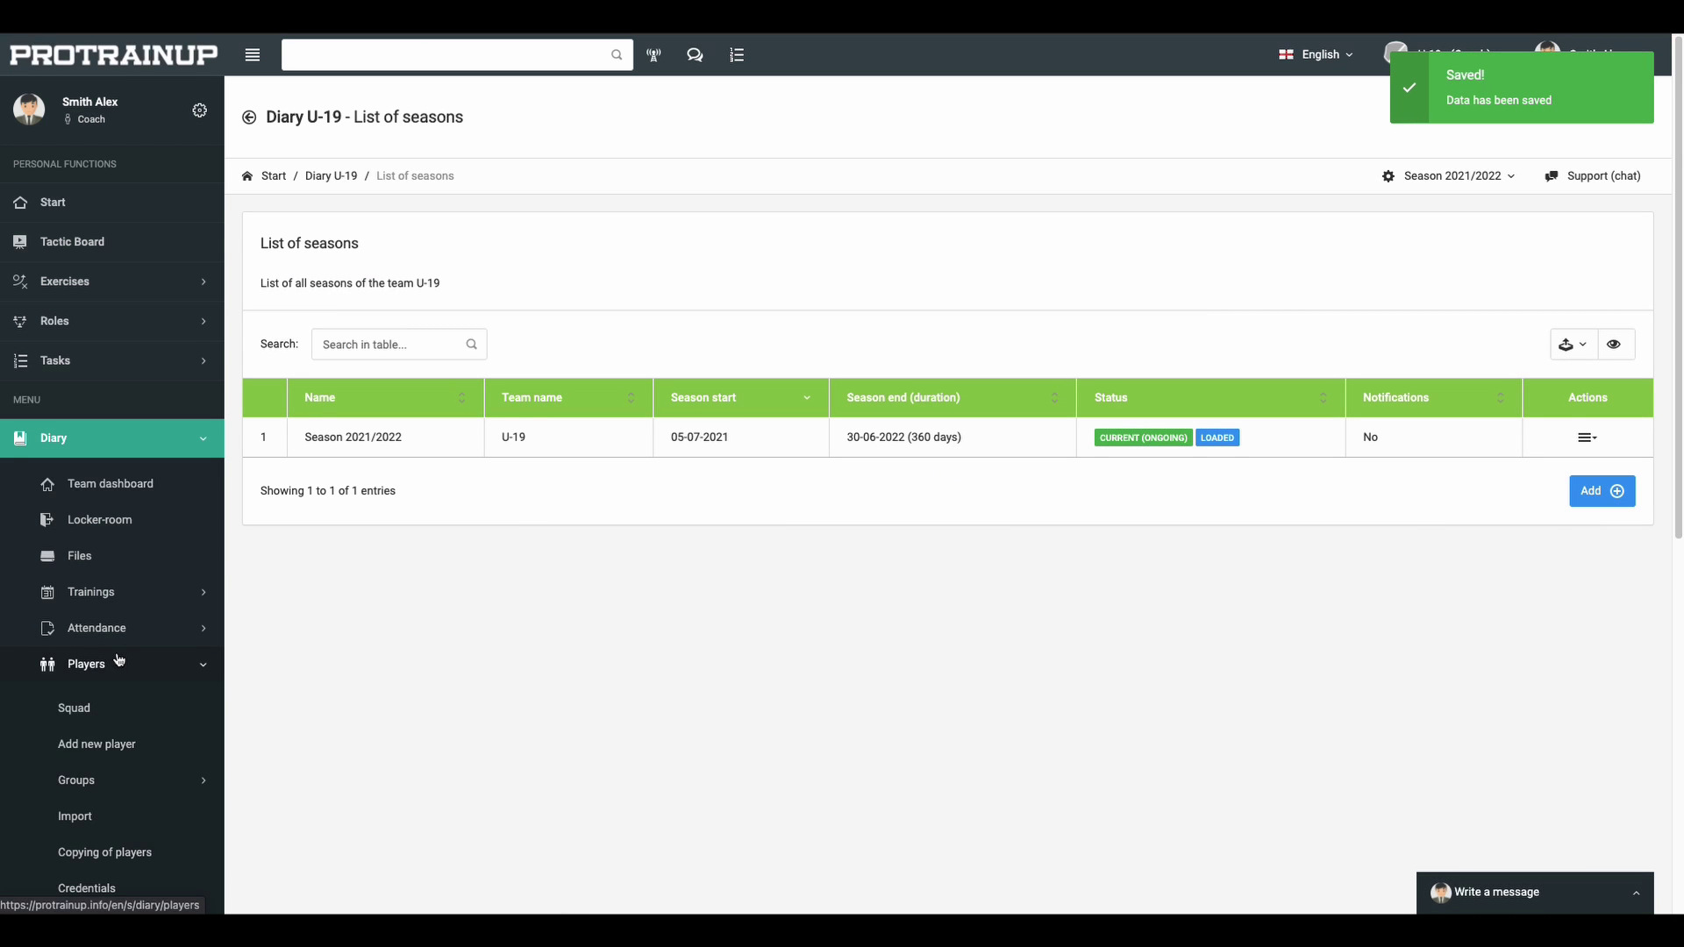
{"action": "scroll", "coordinate": [124, 671], "scroll_direction": "down", "scroll_amount": 1}
{"action": "left_click", "coordinate": [124, 670]}
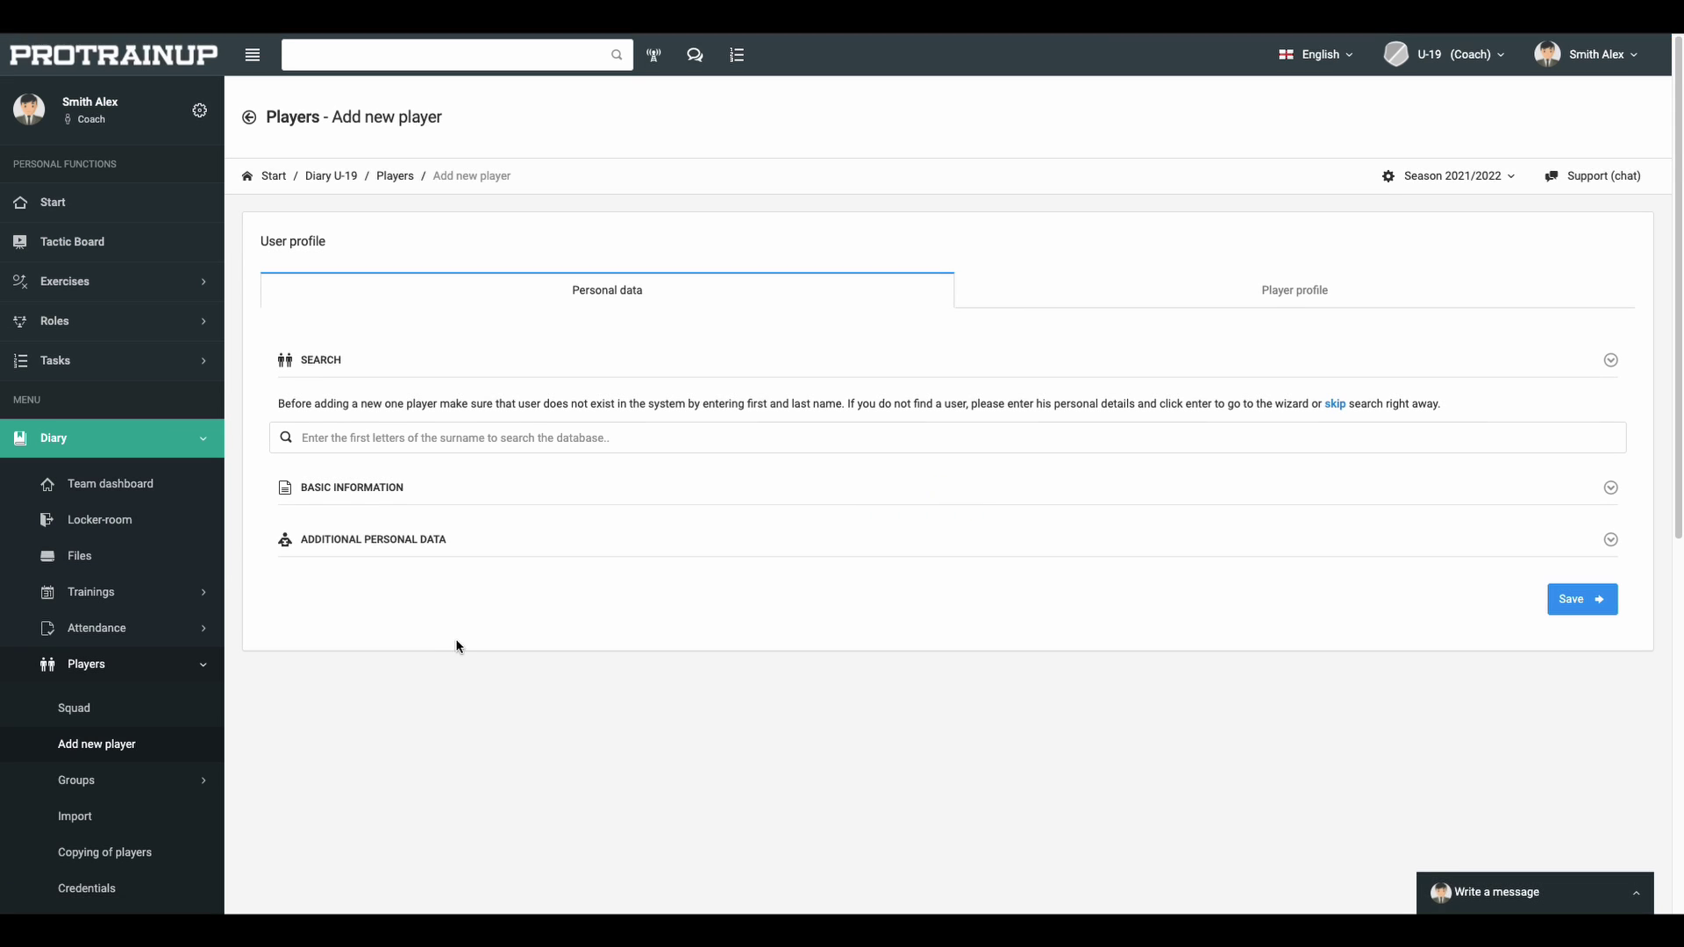
{"action": "left_click", "coordinate": [551, 484]}
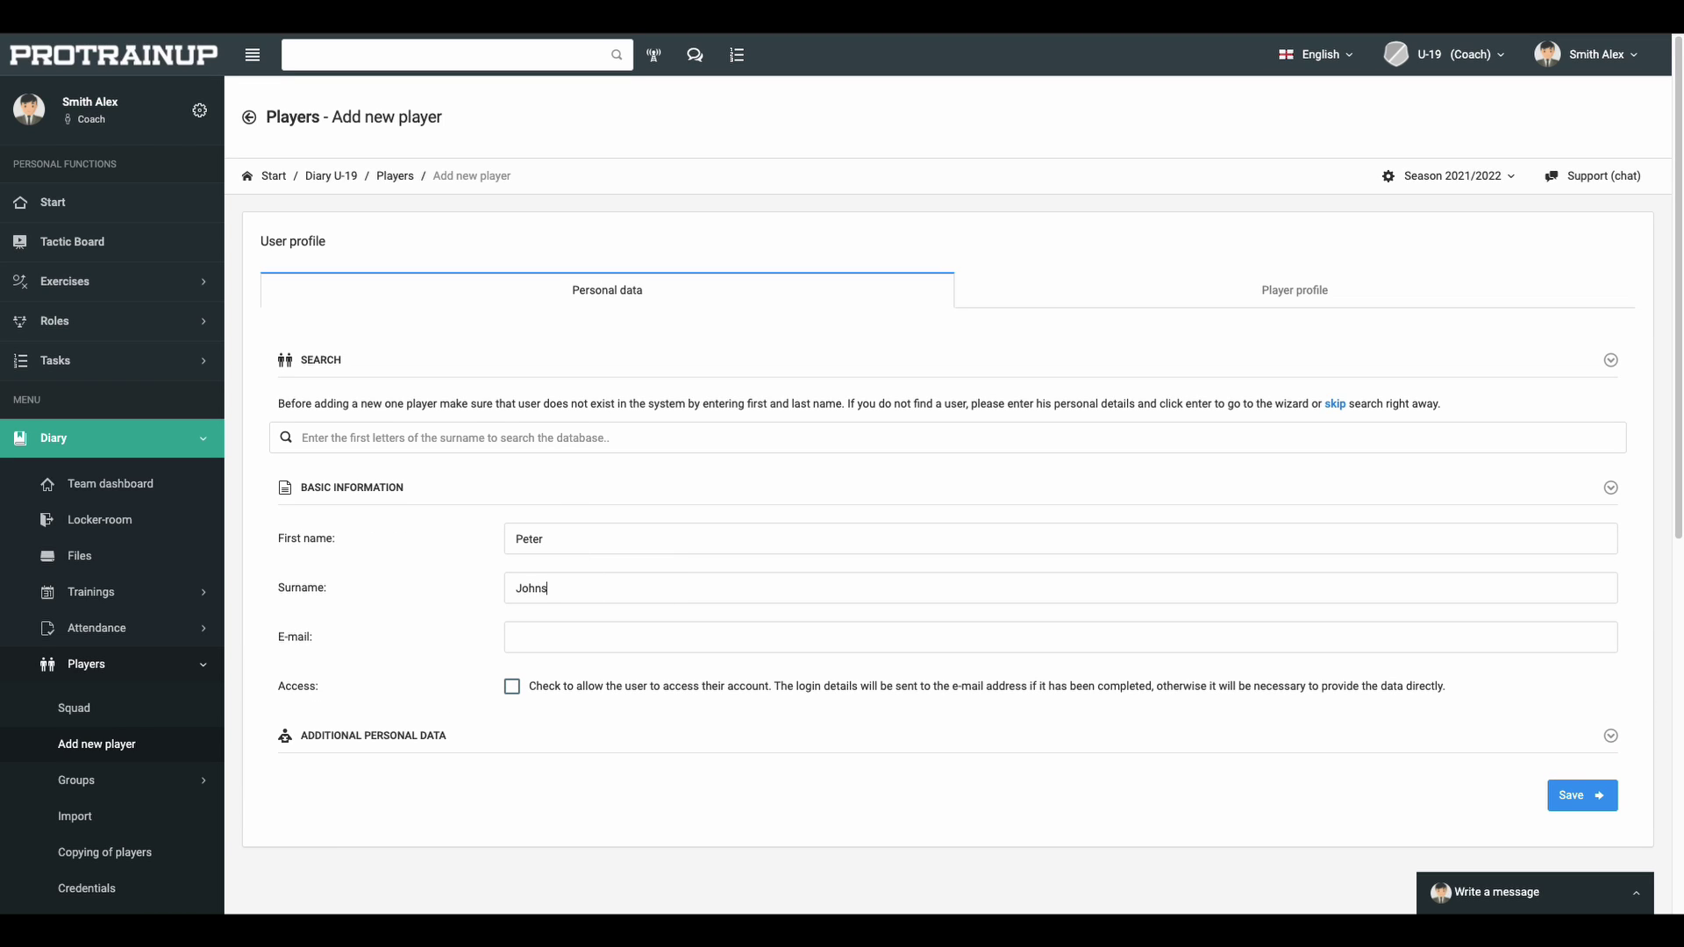
{"action": "left_click", "coordinate": [512, 686]}
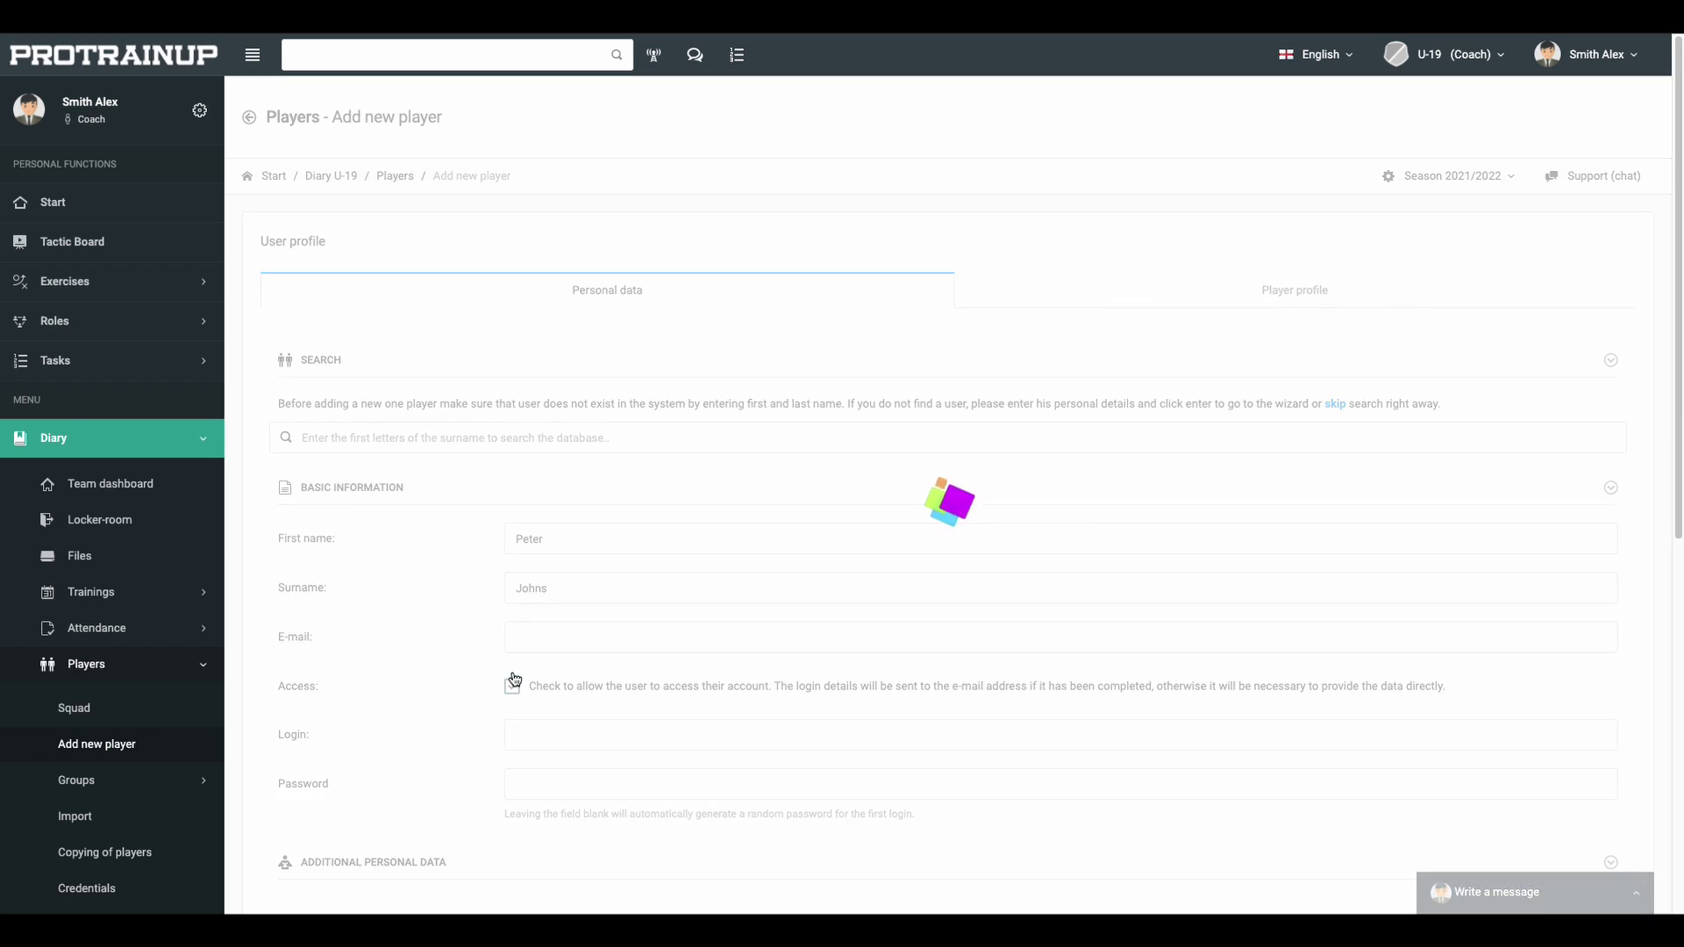
{"action": "scroll", "coordinate": [575, 653], "scroll_direction": "down", "scroll_amount": 3}
Set the player's date of birth to 23-07-2002 and save the player.
{"action": "left_click", "coordinate": [578, 659]}
{"action": "scroll", "coordinate": [578, 658], "scroll_direction": "down", "scroll_amount": 1}
{"action": "left_click", "coordinate": [580, 704]}
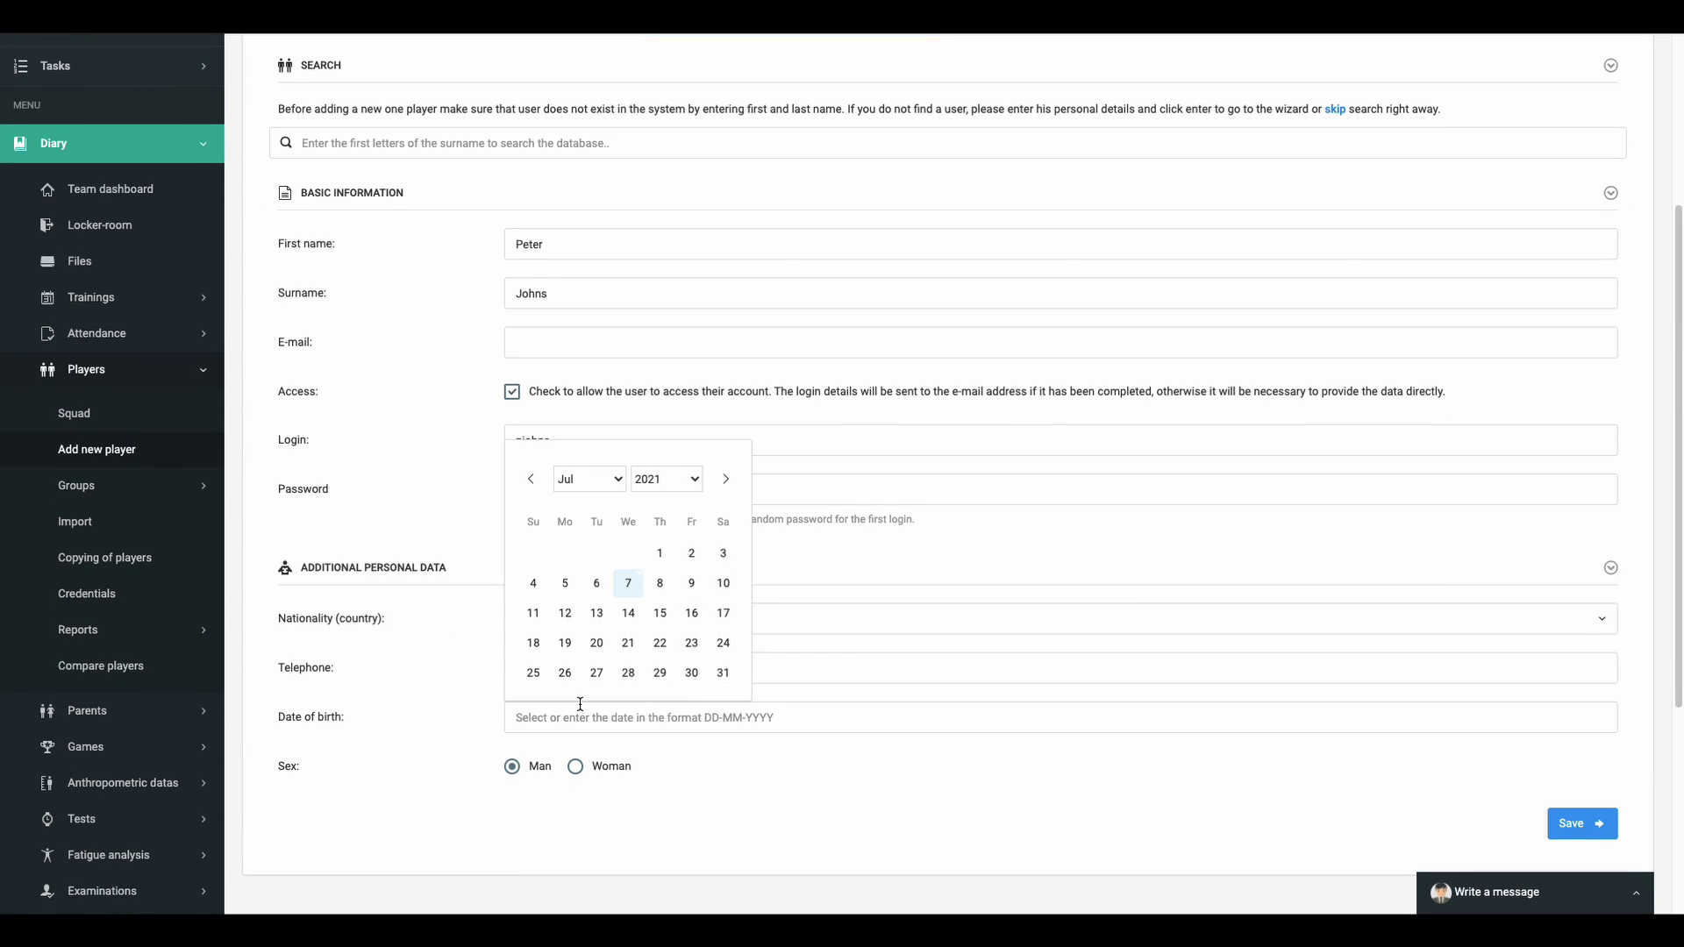
{"action": "left_click", "coordinate": [673, 480]}
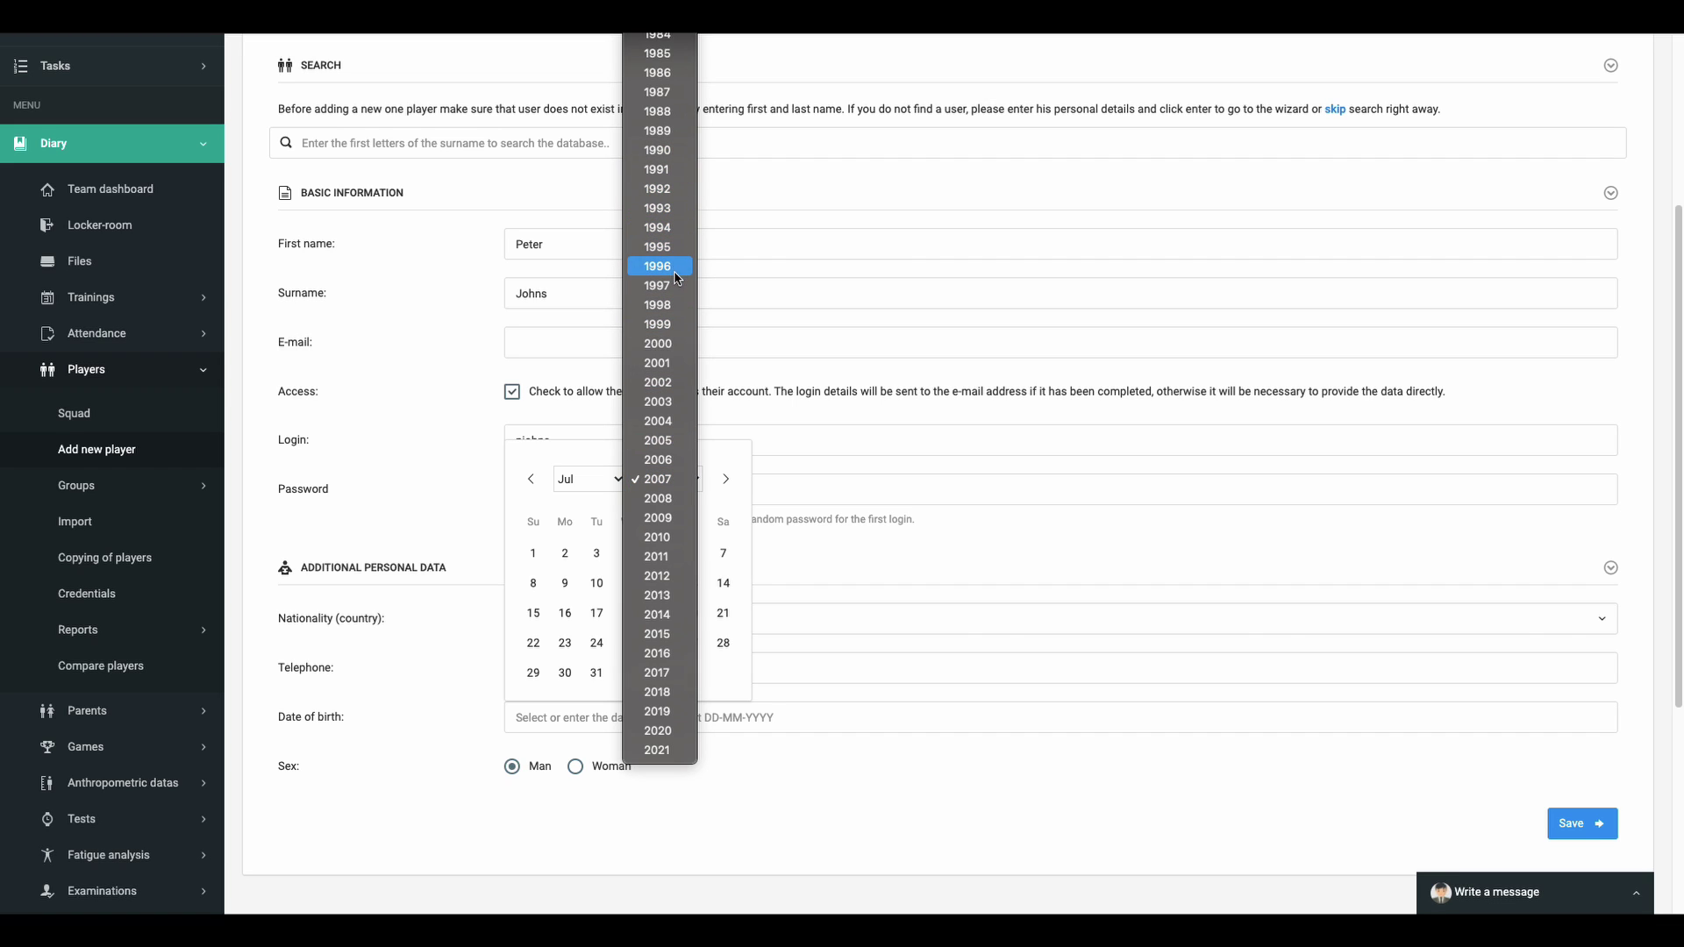
{"action": "left_click", "coordinate": [674, 384]}
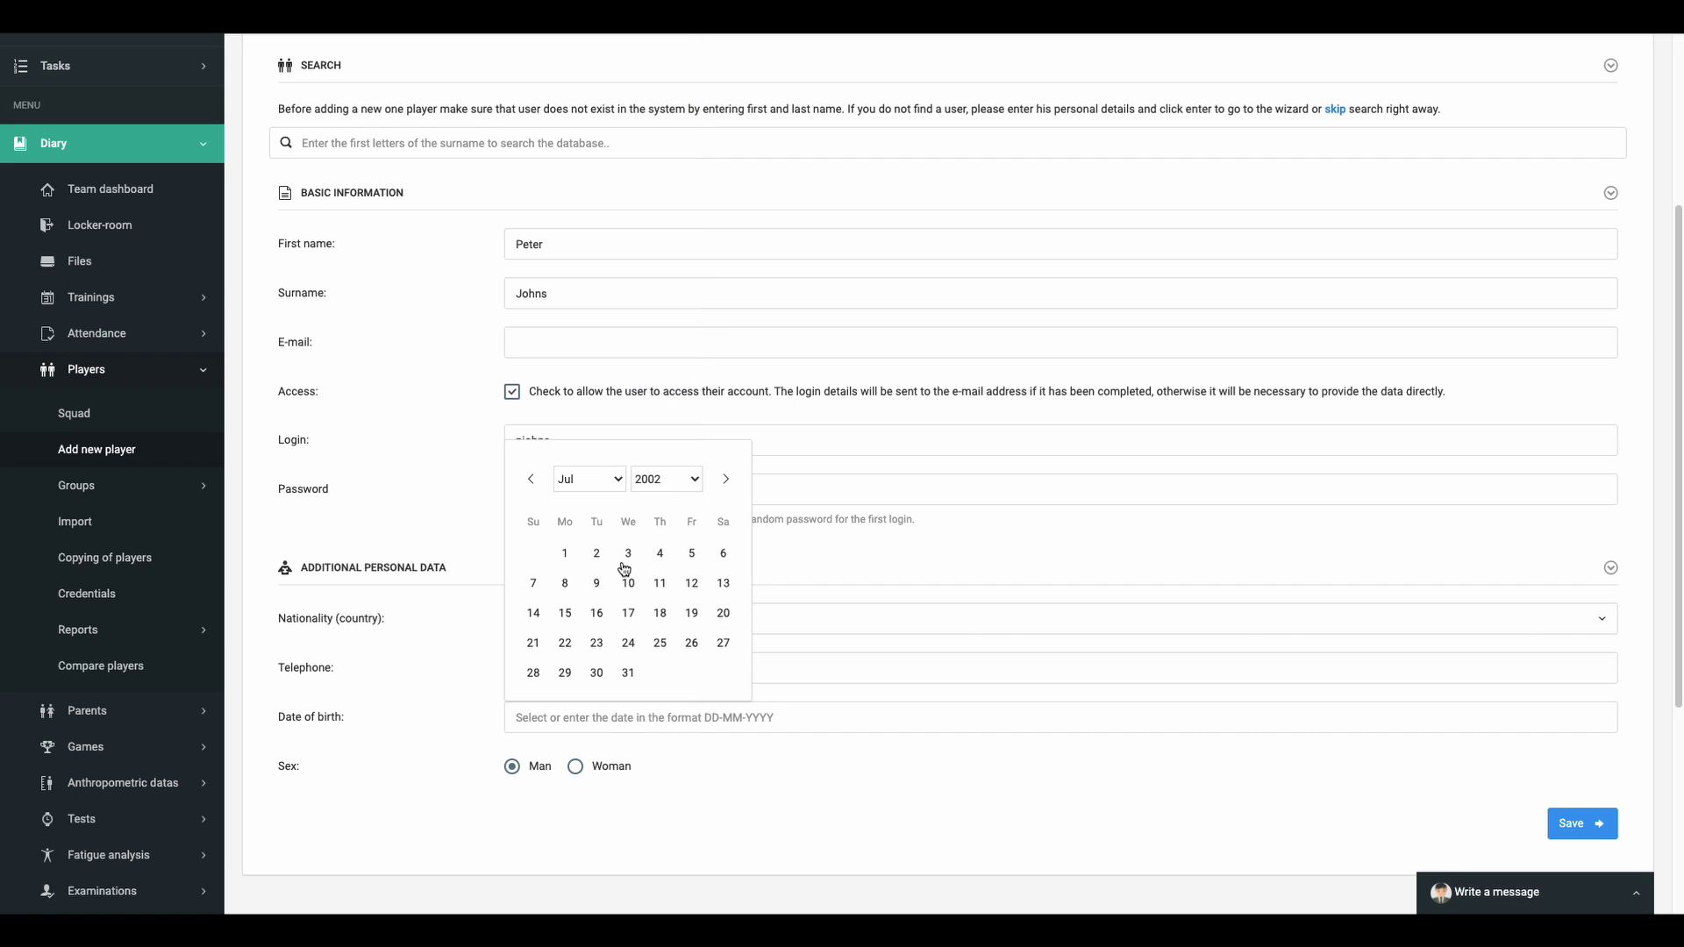
{"action": "left_click", "coordinate": [596, 642]}
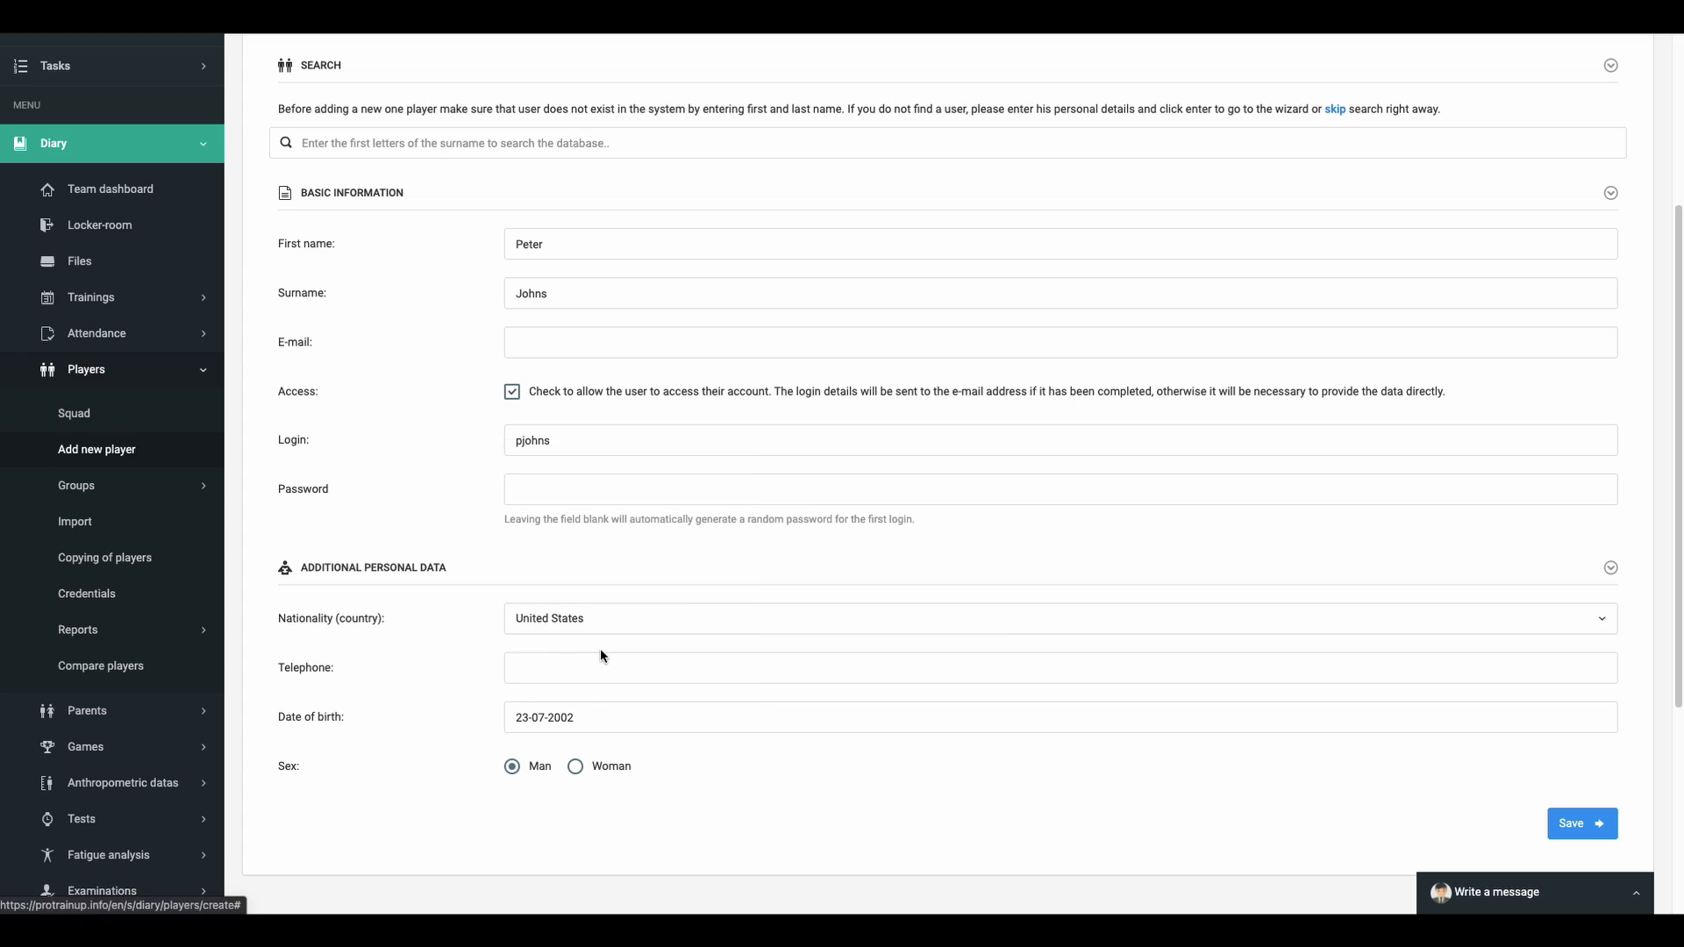
{"action": "left_click", "coordinate": [1584, 833]}
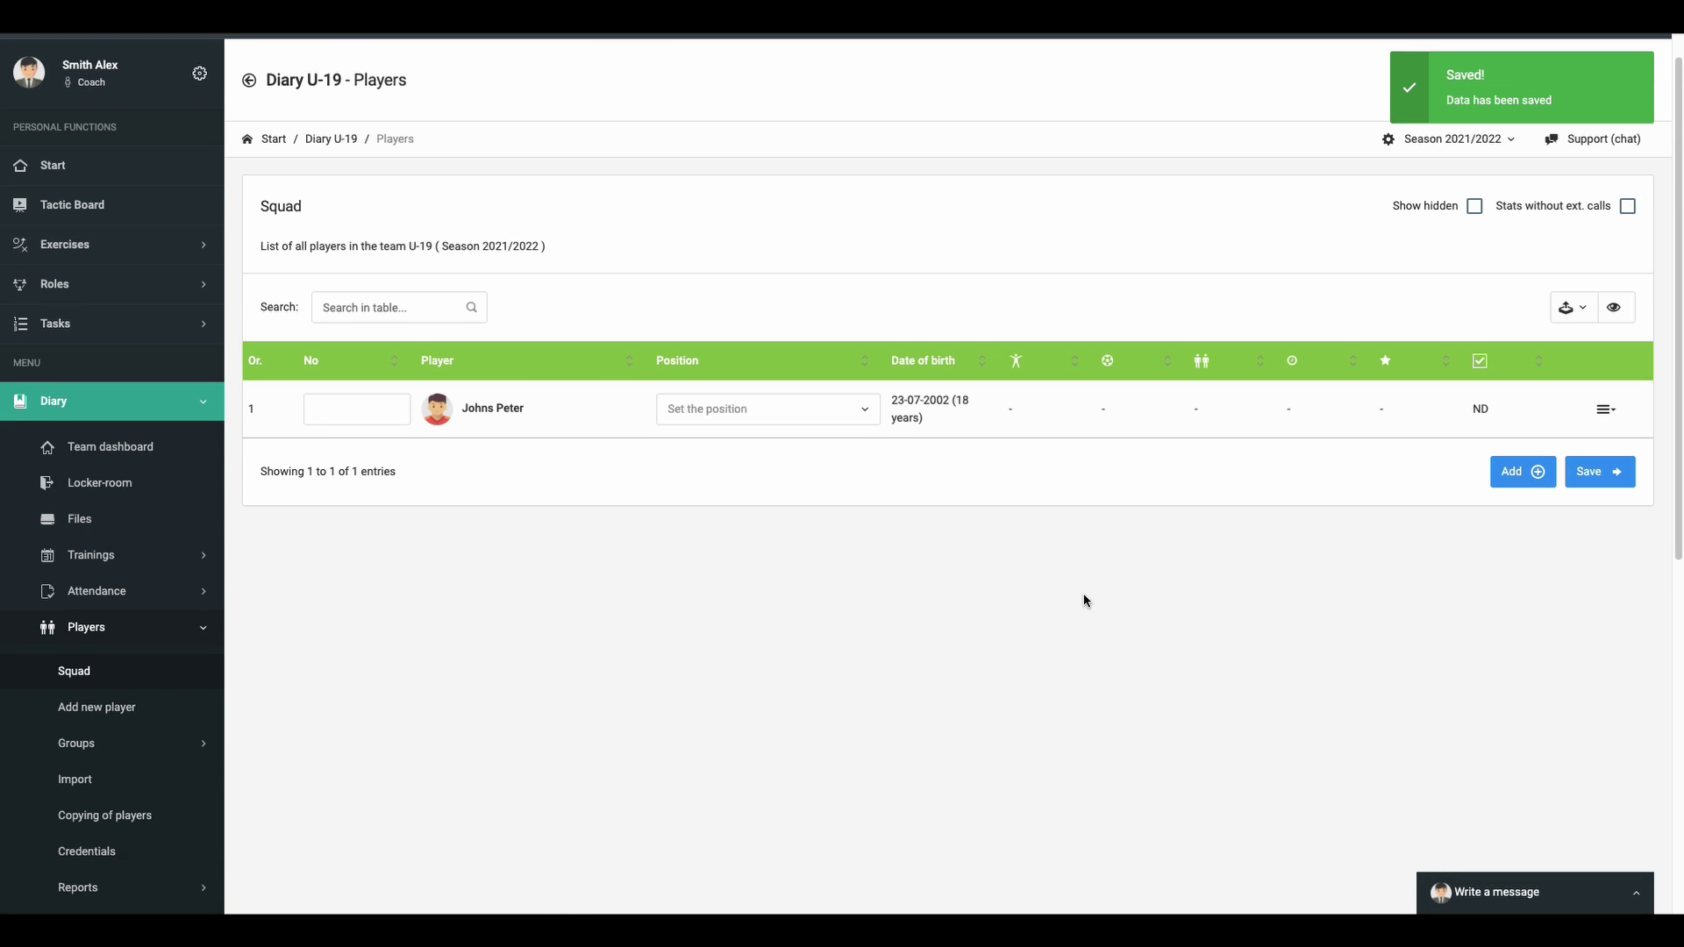
Add a training on Wednesday 7 July titled 'Small side games' at Pitch A.
{"action": "left_click", "coordinate": [162, 451]}
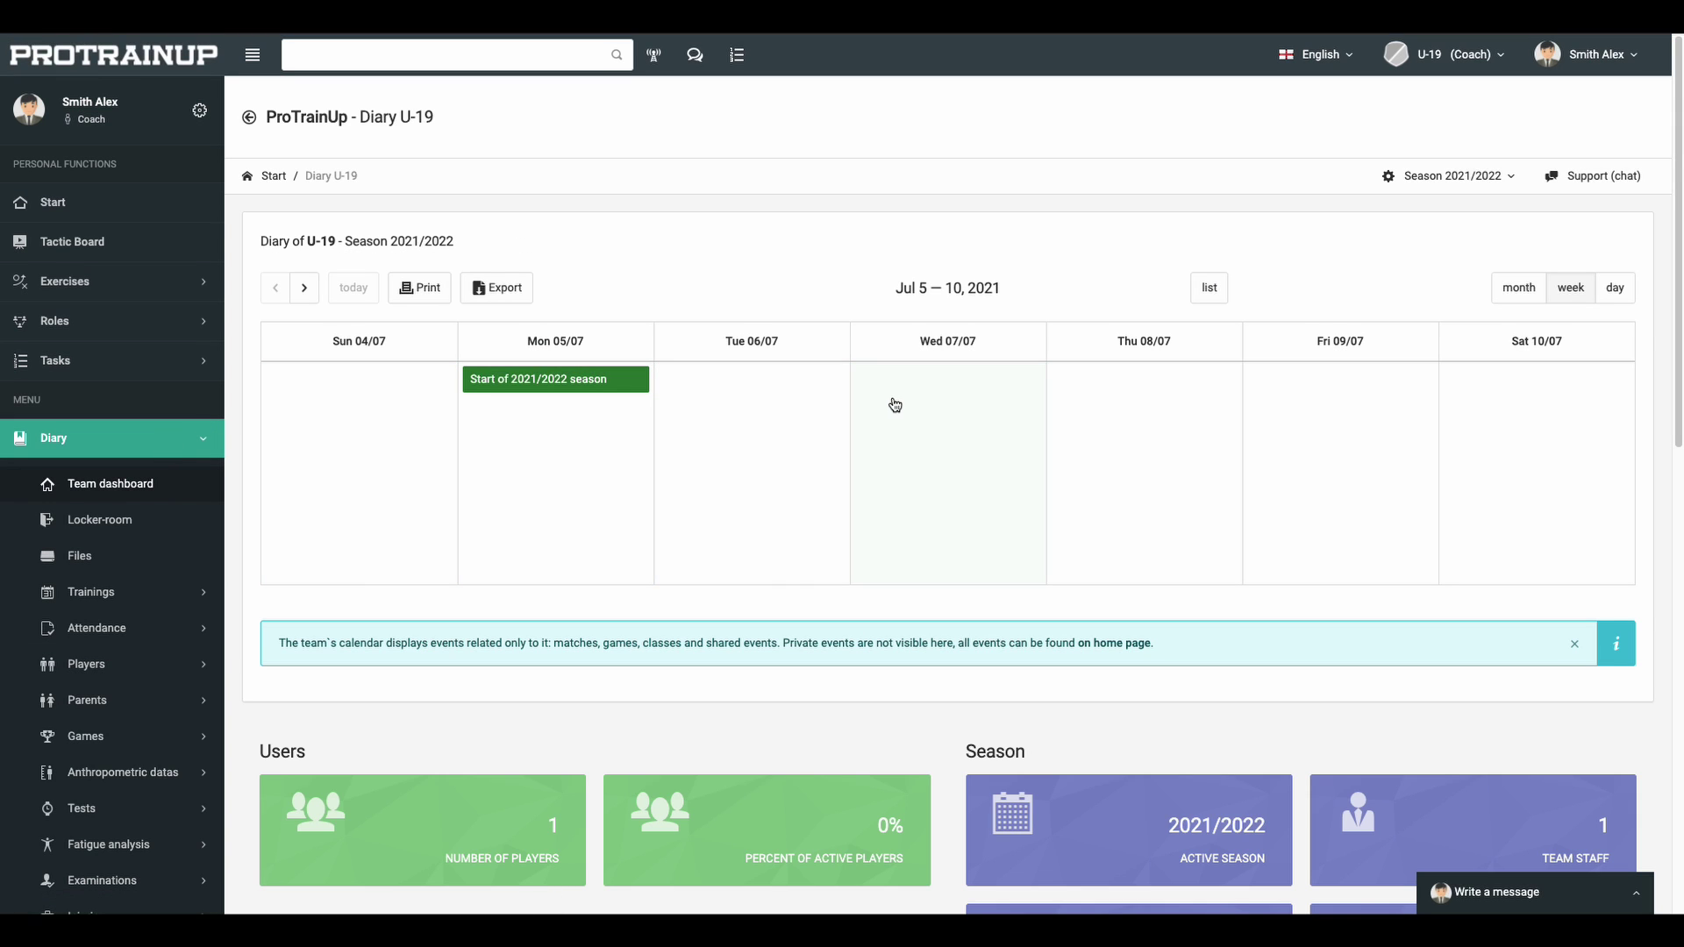
{"action": "left_click", "coordinate": [894, 405]}
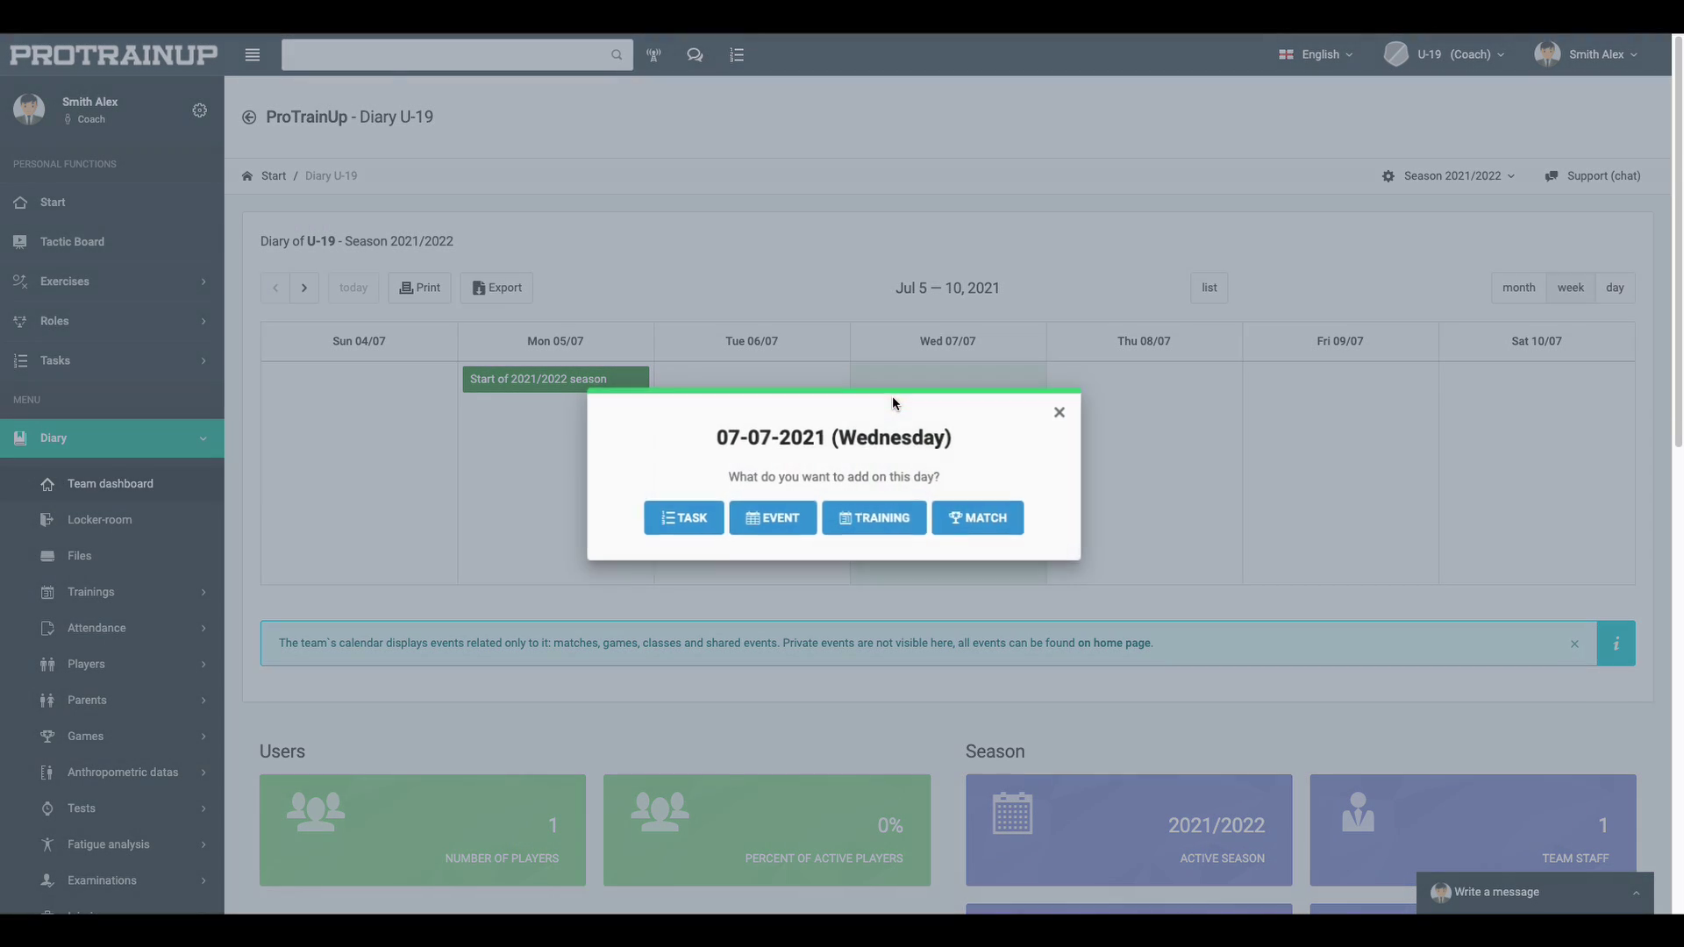
{"action": "left_click", "coordinate": [877, 519]}
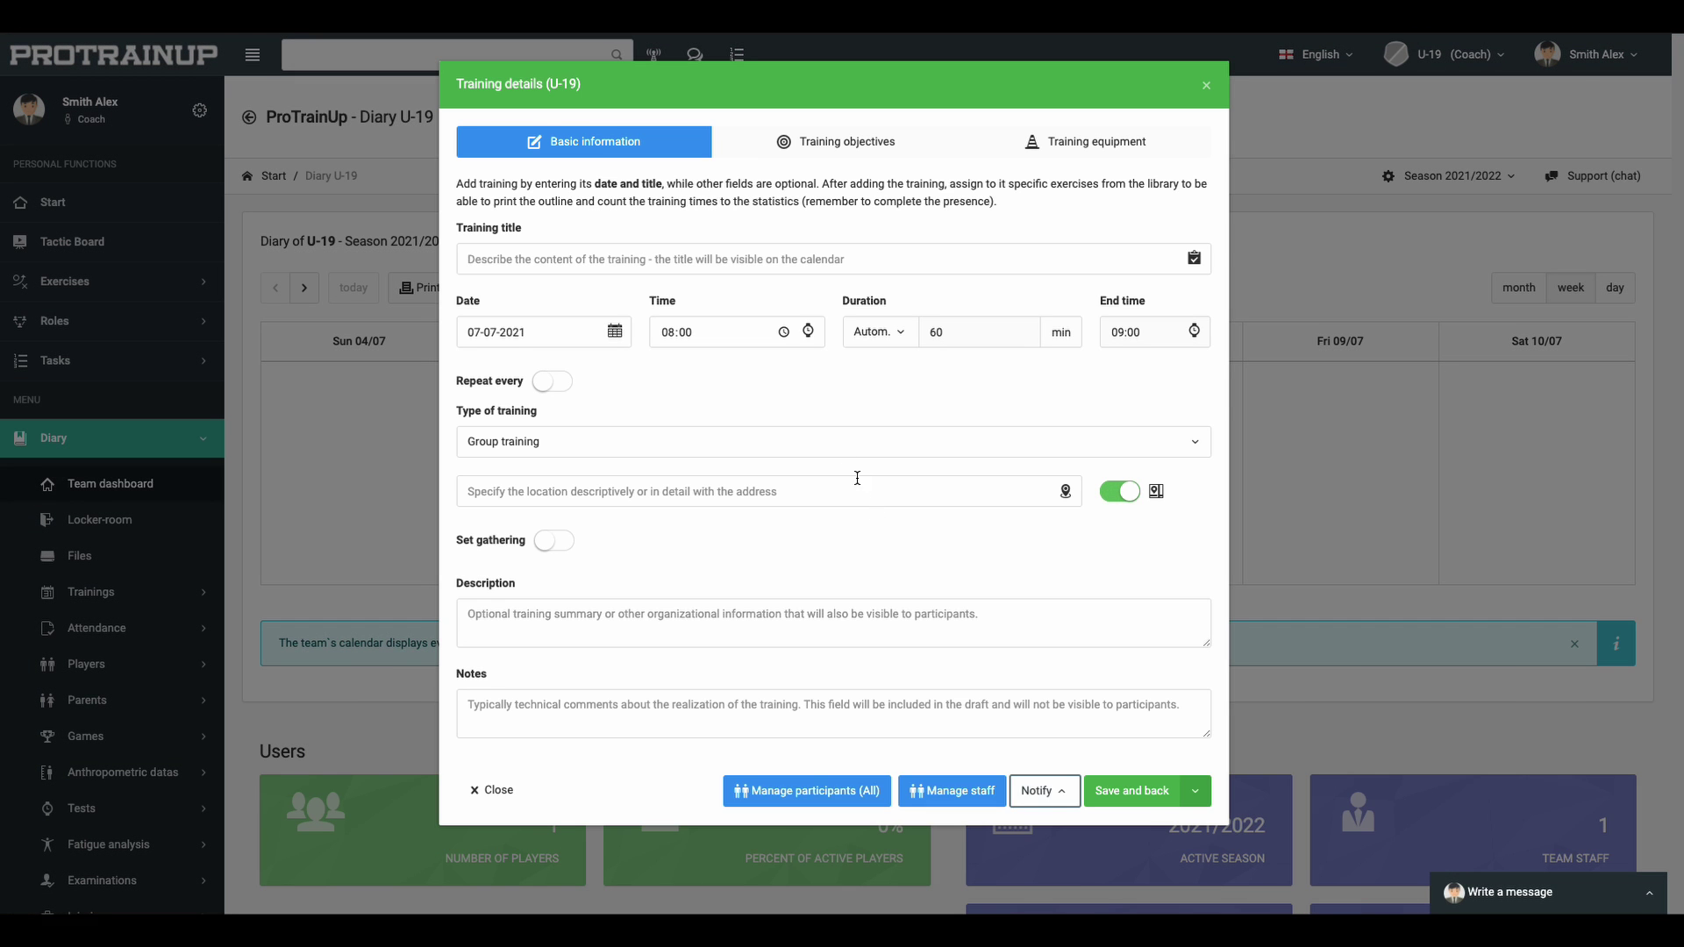
{"action": "left_click", "coordinate": [612, 265]}
{"action": "type", "text": "Small side games"}
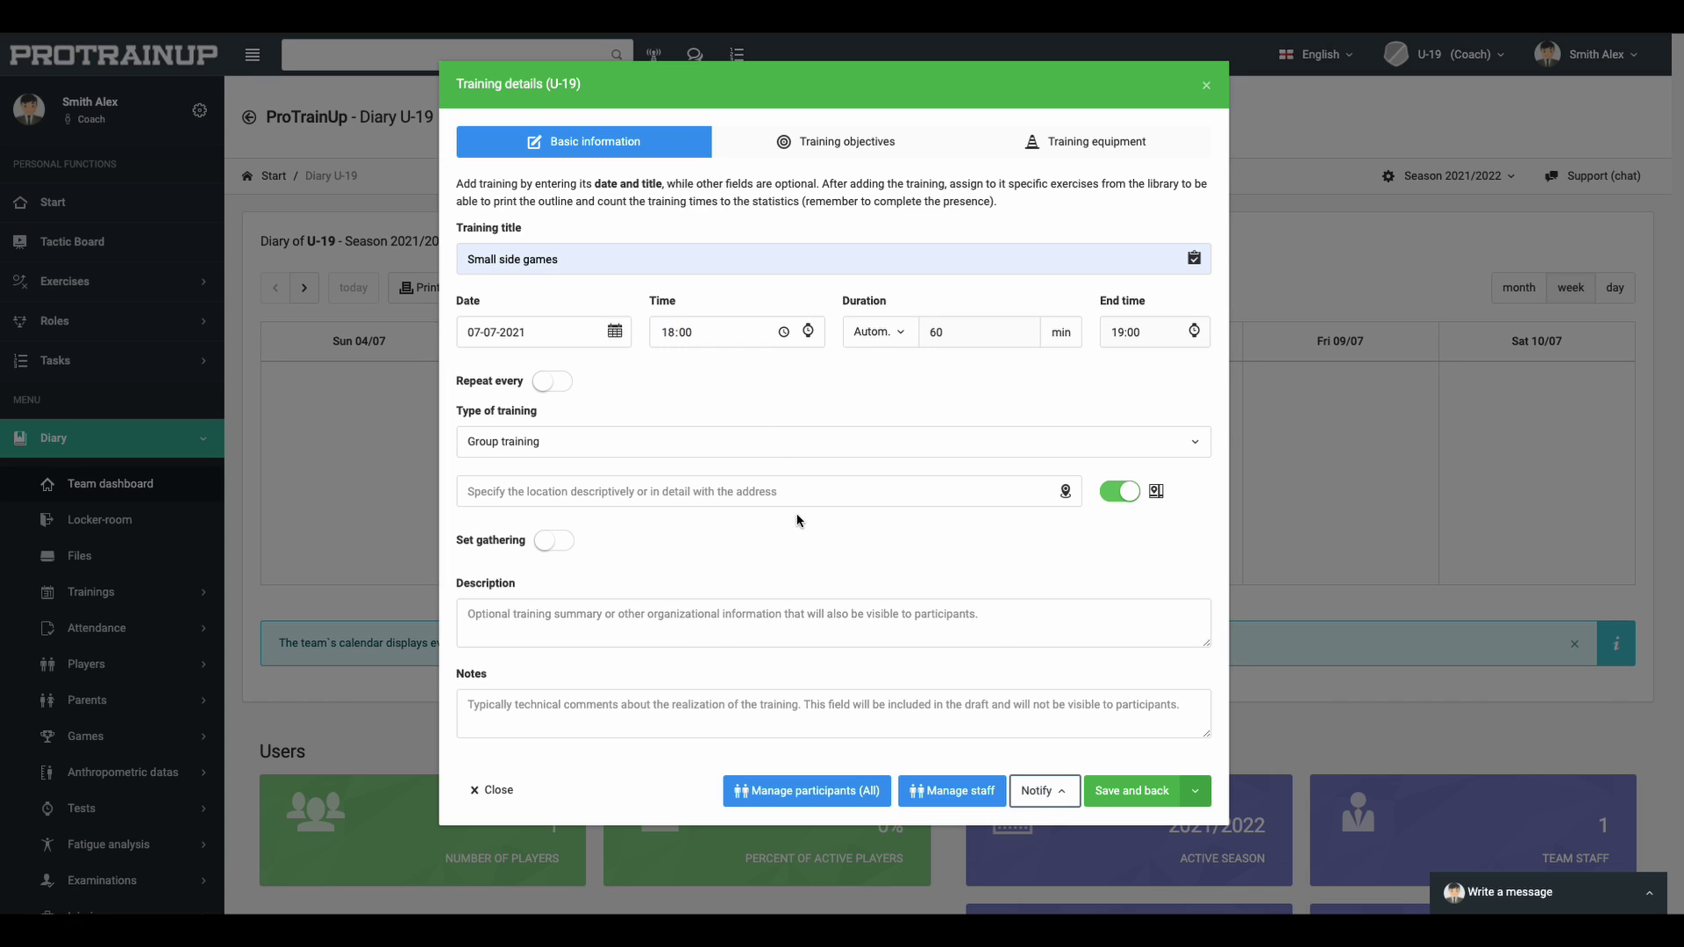
{"action": "left_click", "coordinate": [757, 490]}
{"action": "type", "text": "Pitch A"}
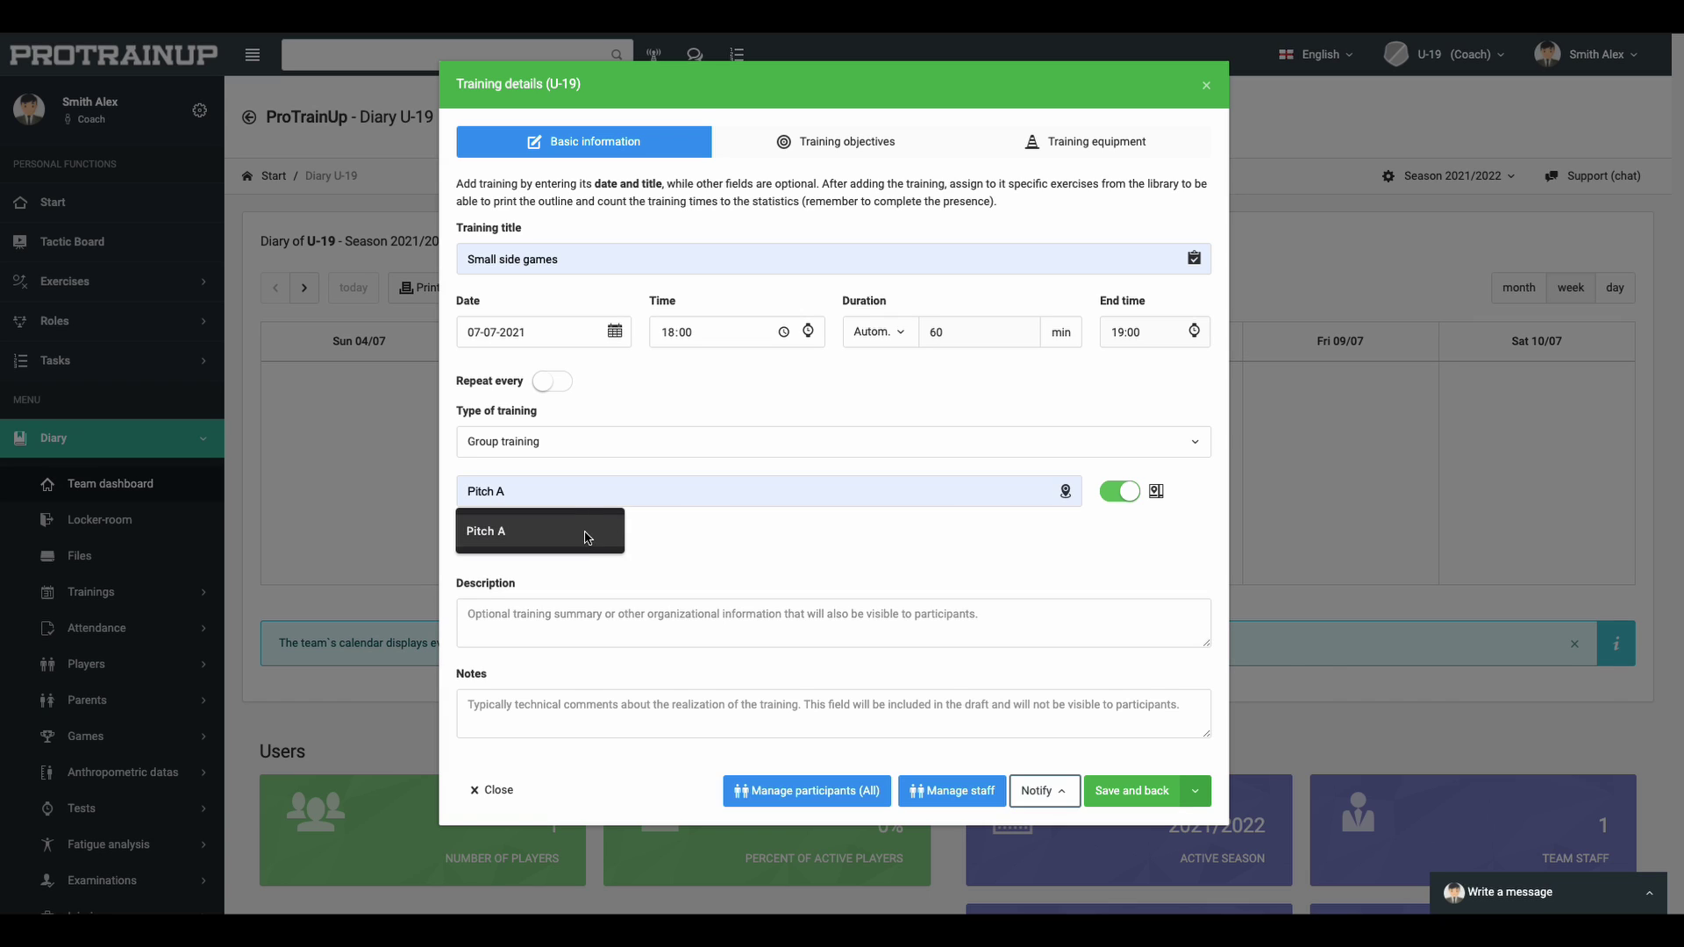
{"action": "left_click", "coordinate": [581, 531]}
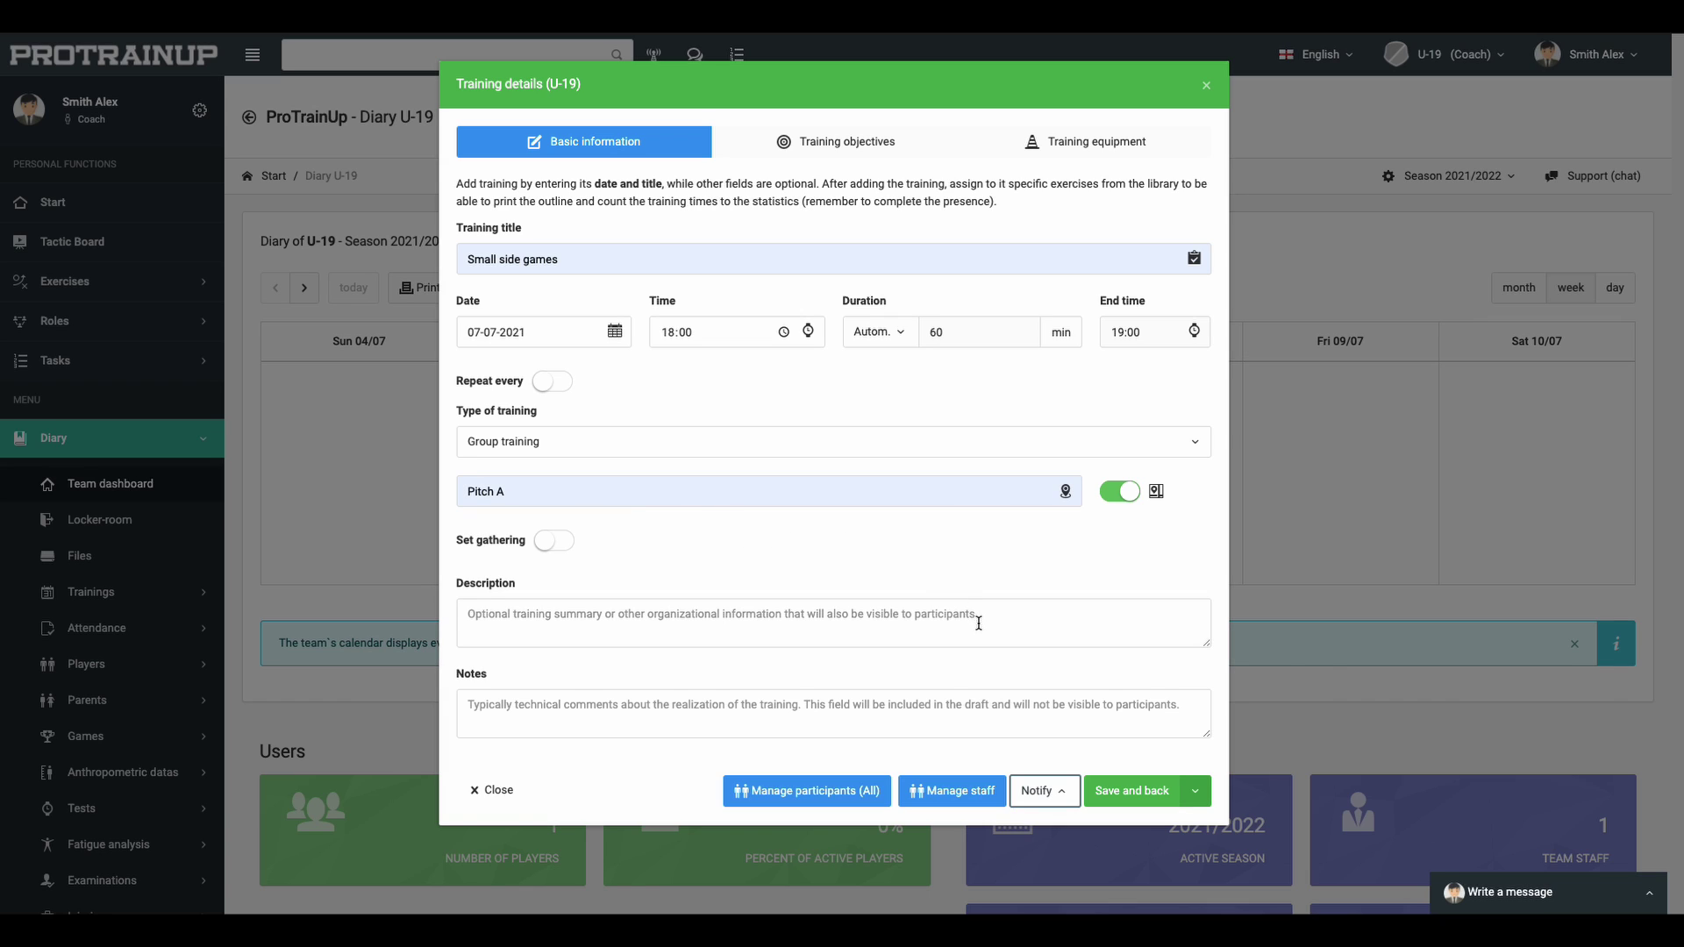
Keep Players and Parents as notification recipients and save the training.
{"action": "left_click", "coordinate": [1039, 790]}
{"action": "left_click", "coordinate": [1058, 684]}
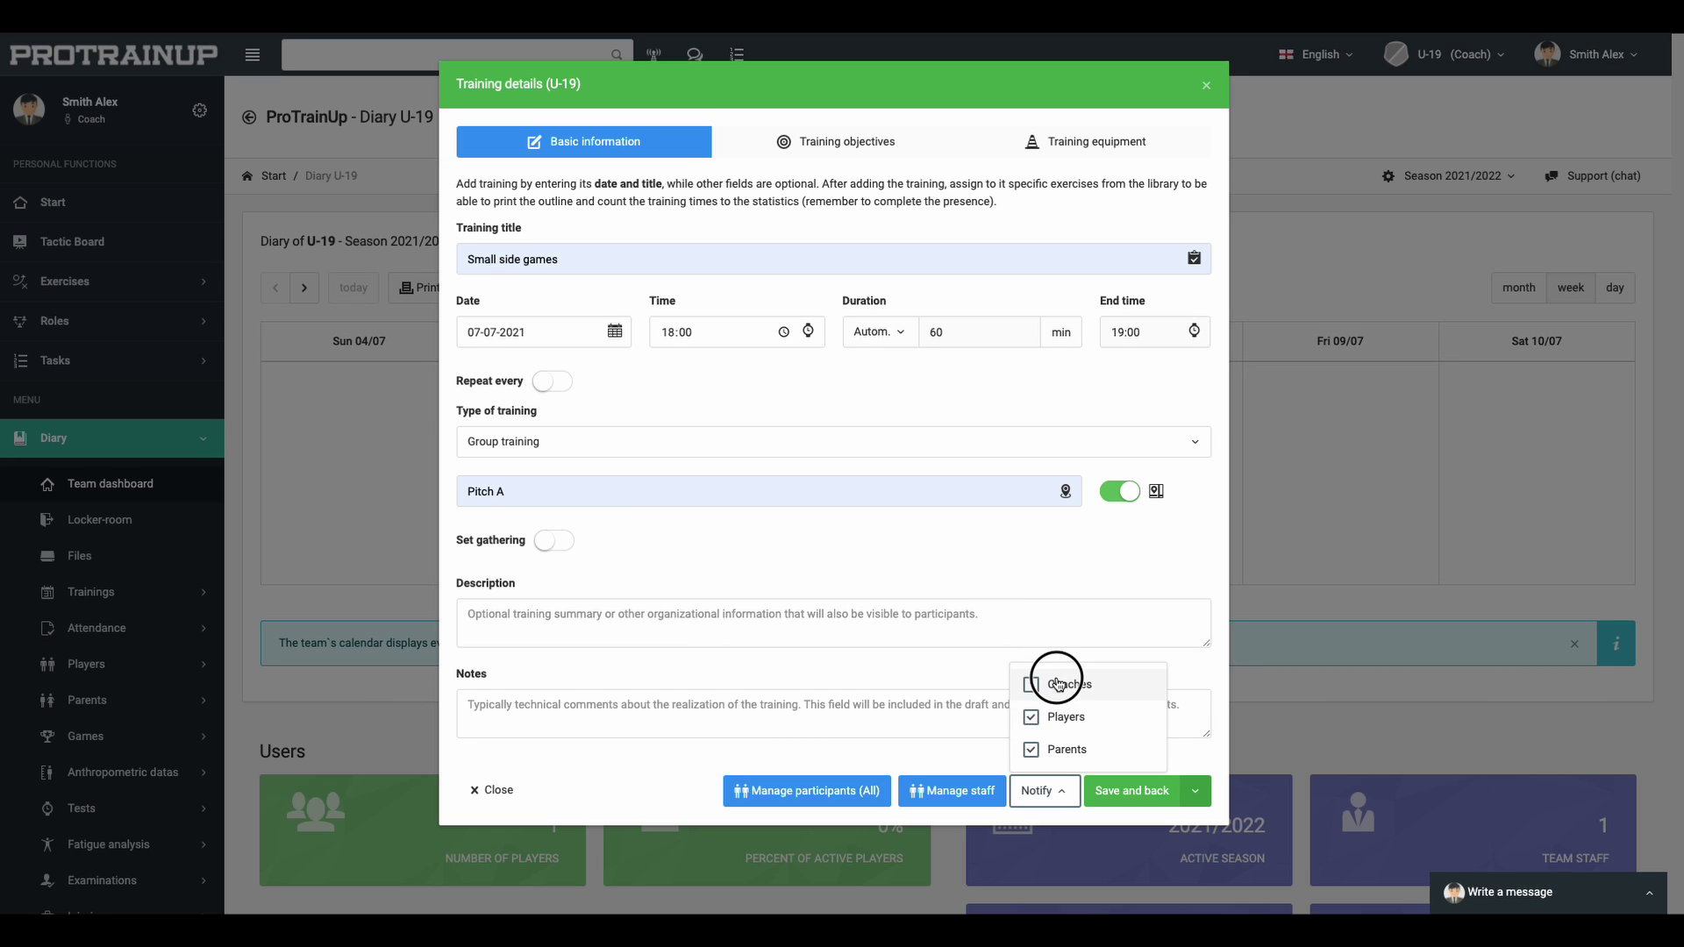
{"action": "left_click", "coordinate": [960, 663]}
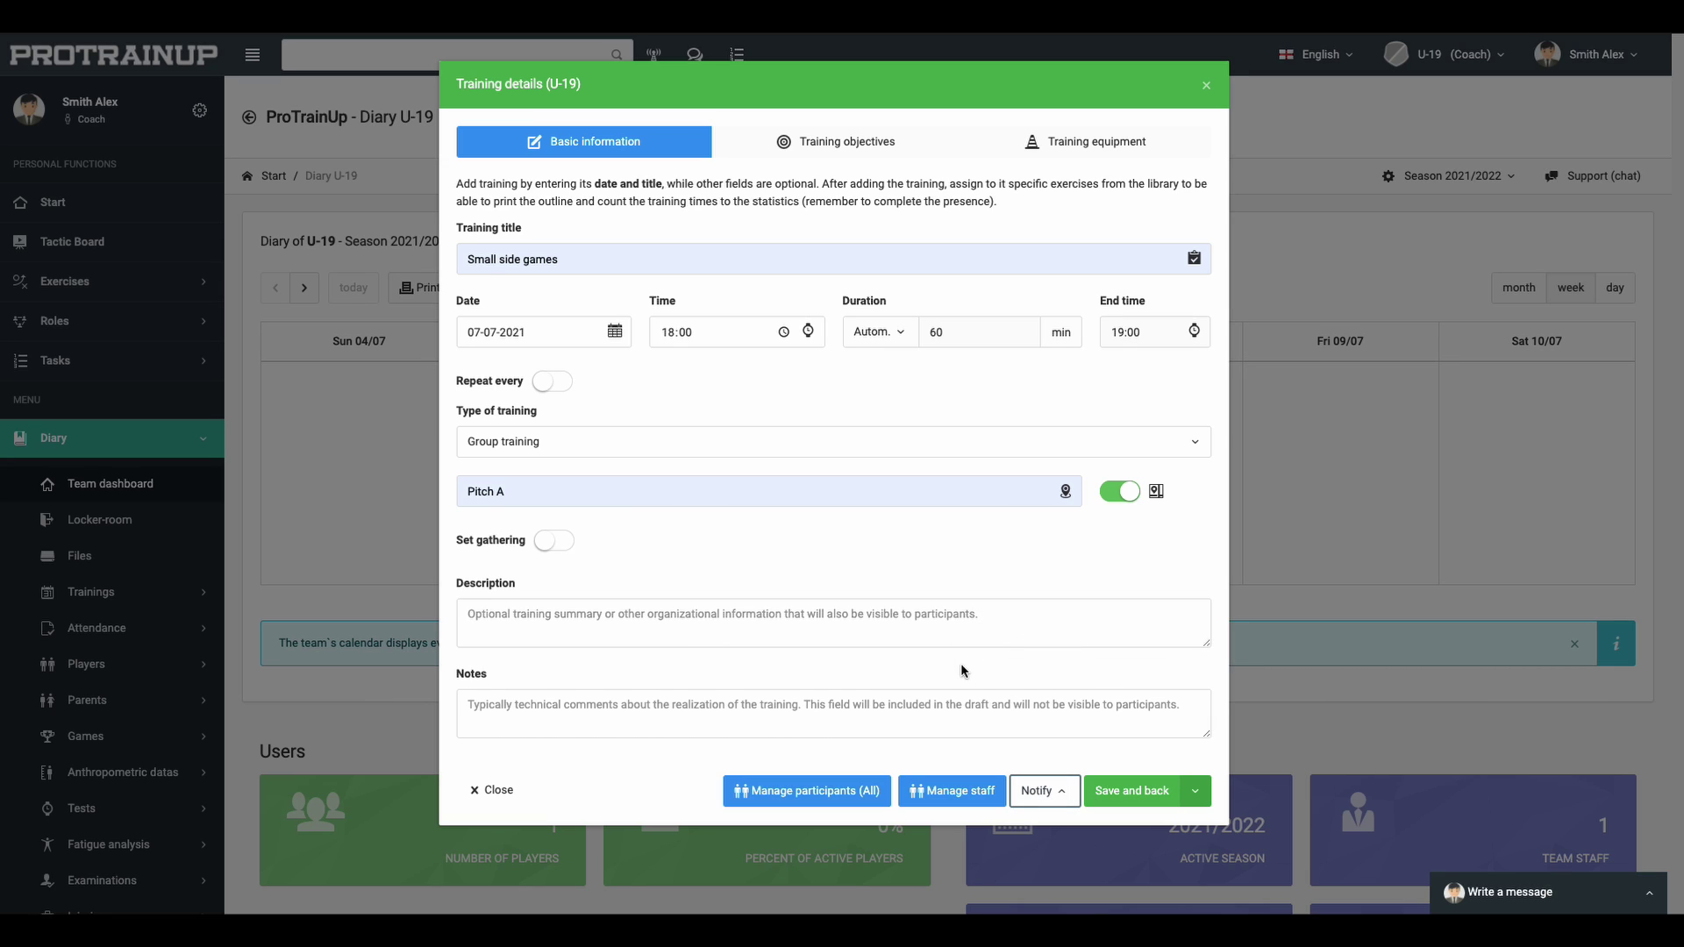
{"action": "left_click", "coordinate": [1134, 794]}
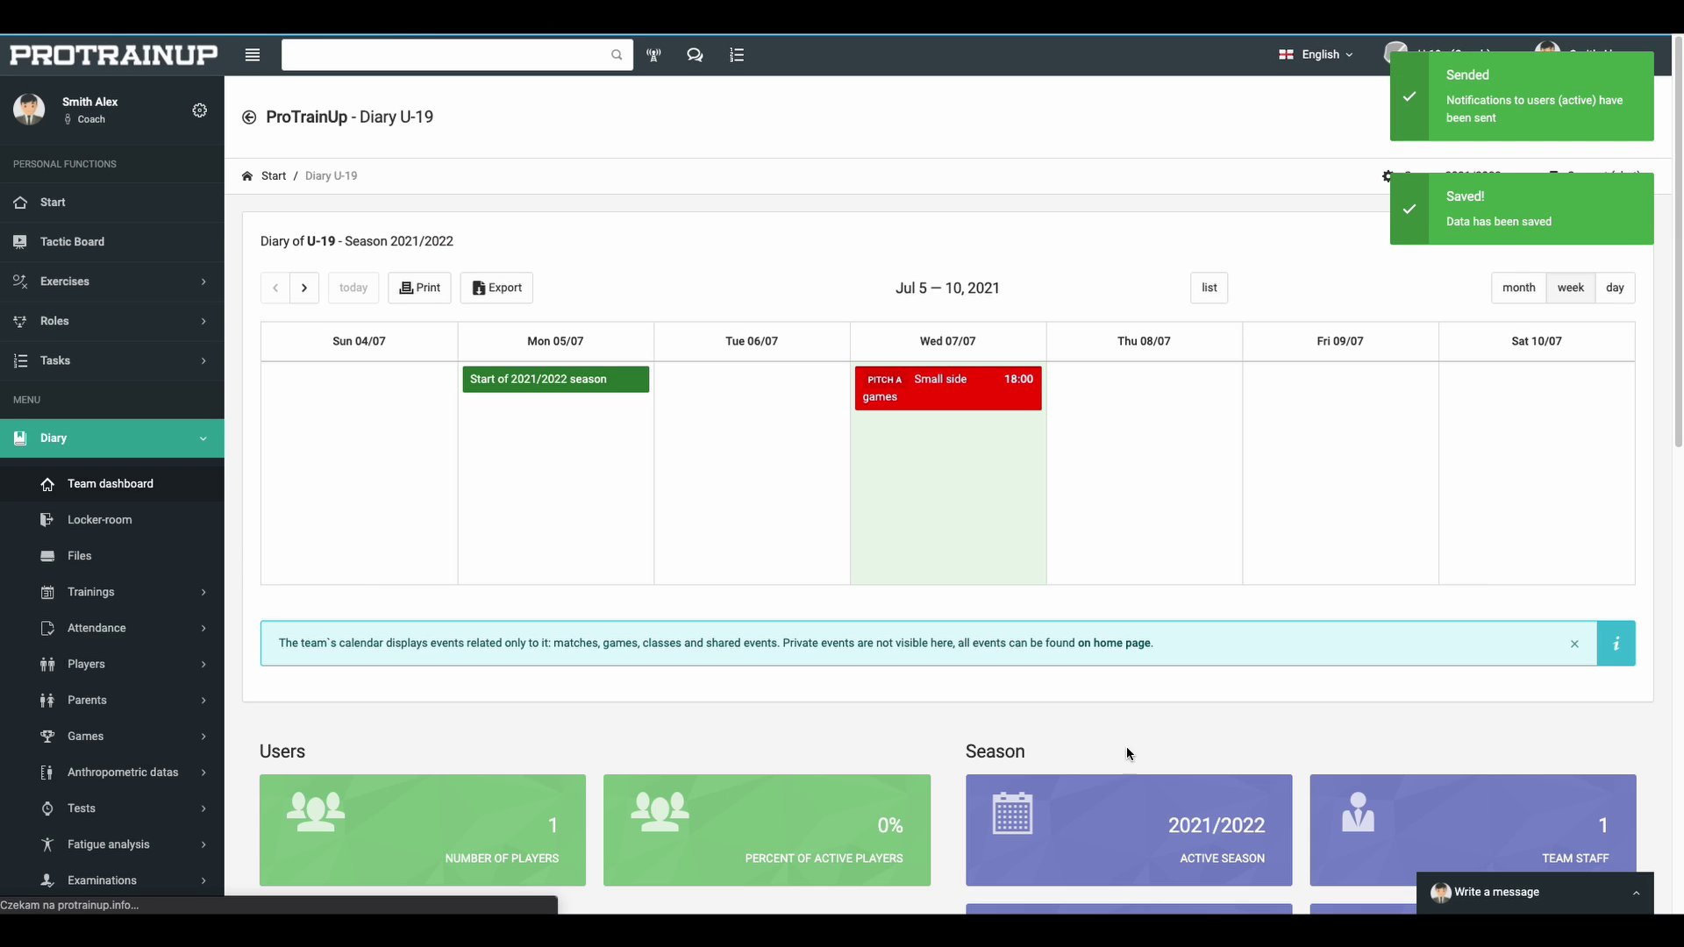
{"action": "left_click", "coordinate": [978, 378]}
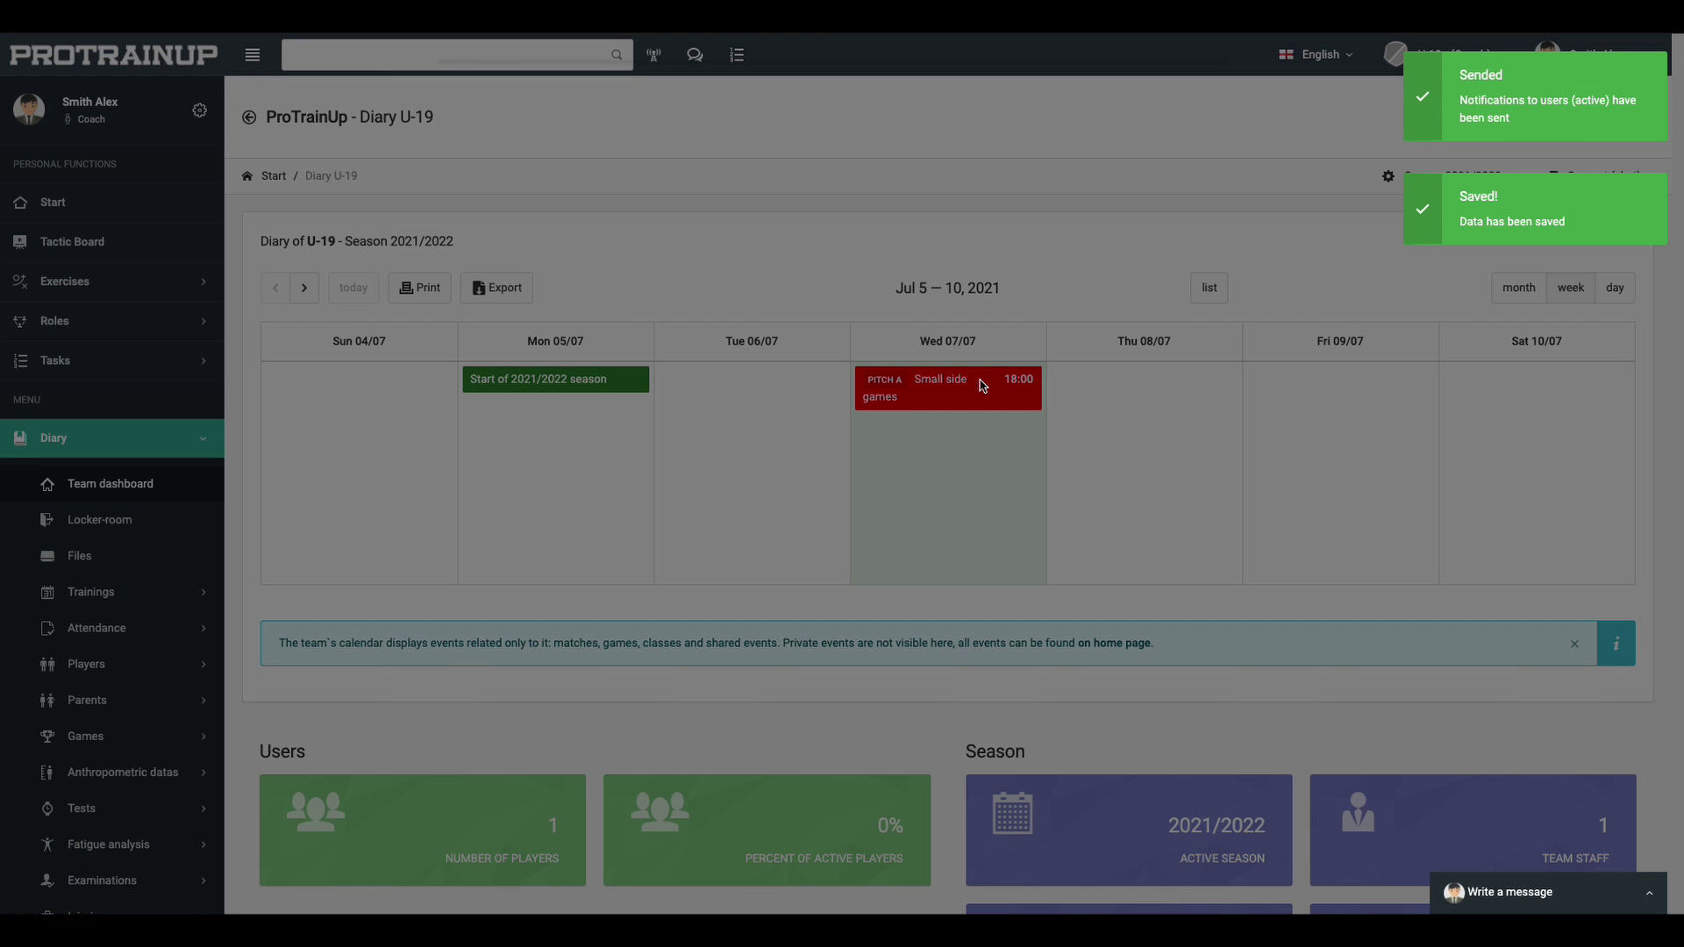
{"action": "left_click", "coordinate": [820, 295]}
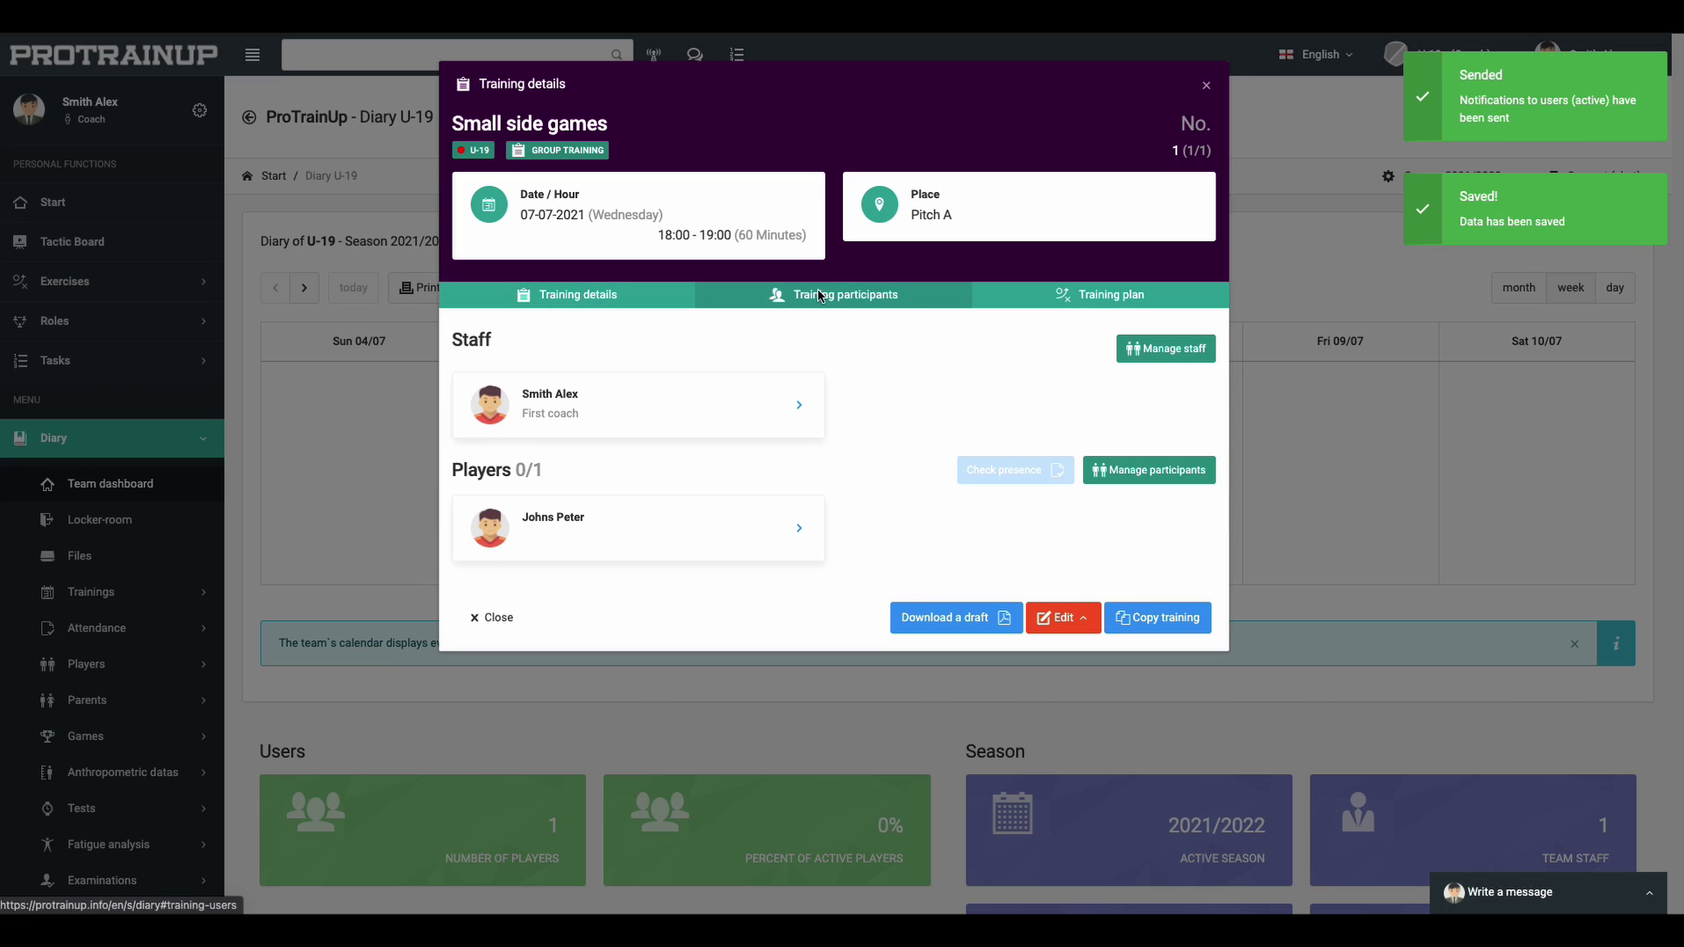
{"action": "left_click", "coordinate": [1022, 289]}
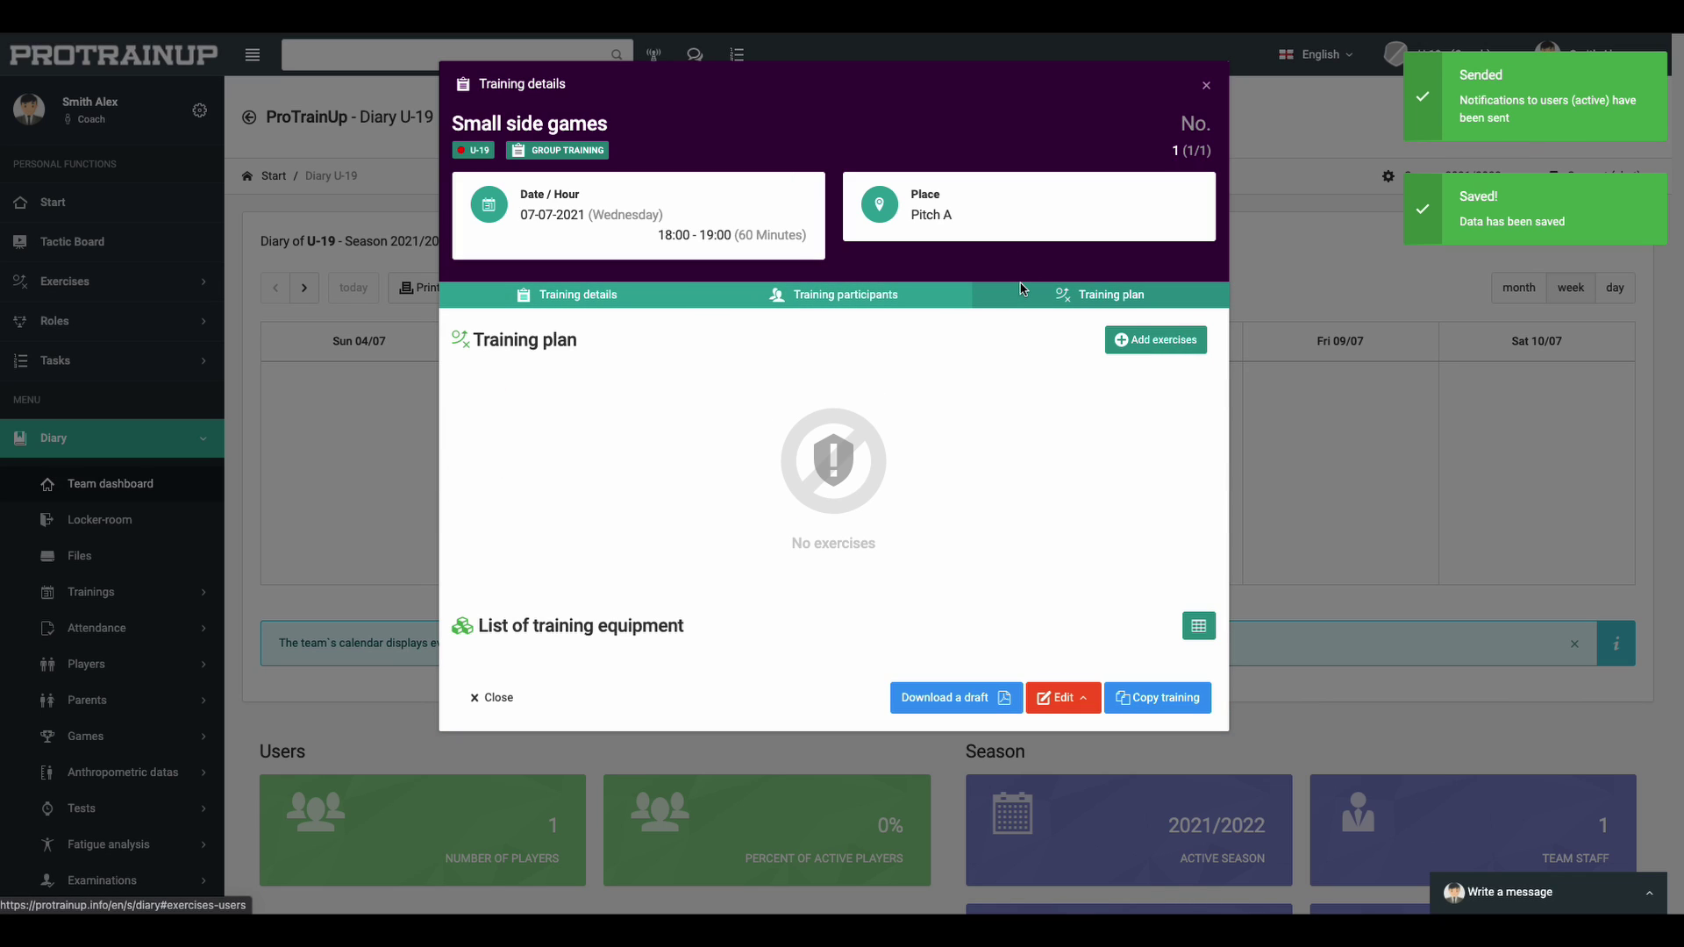
{"action": "left_click", "coordinate": [665, 296]}
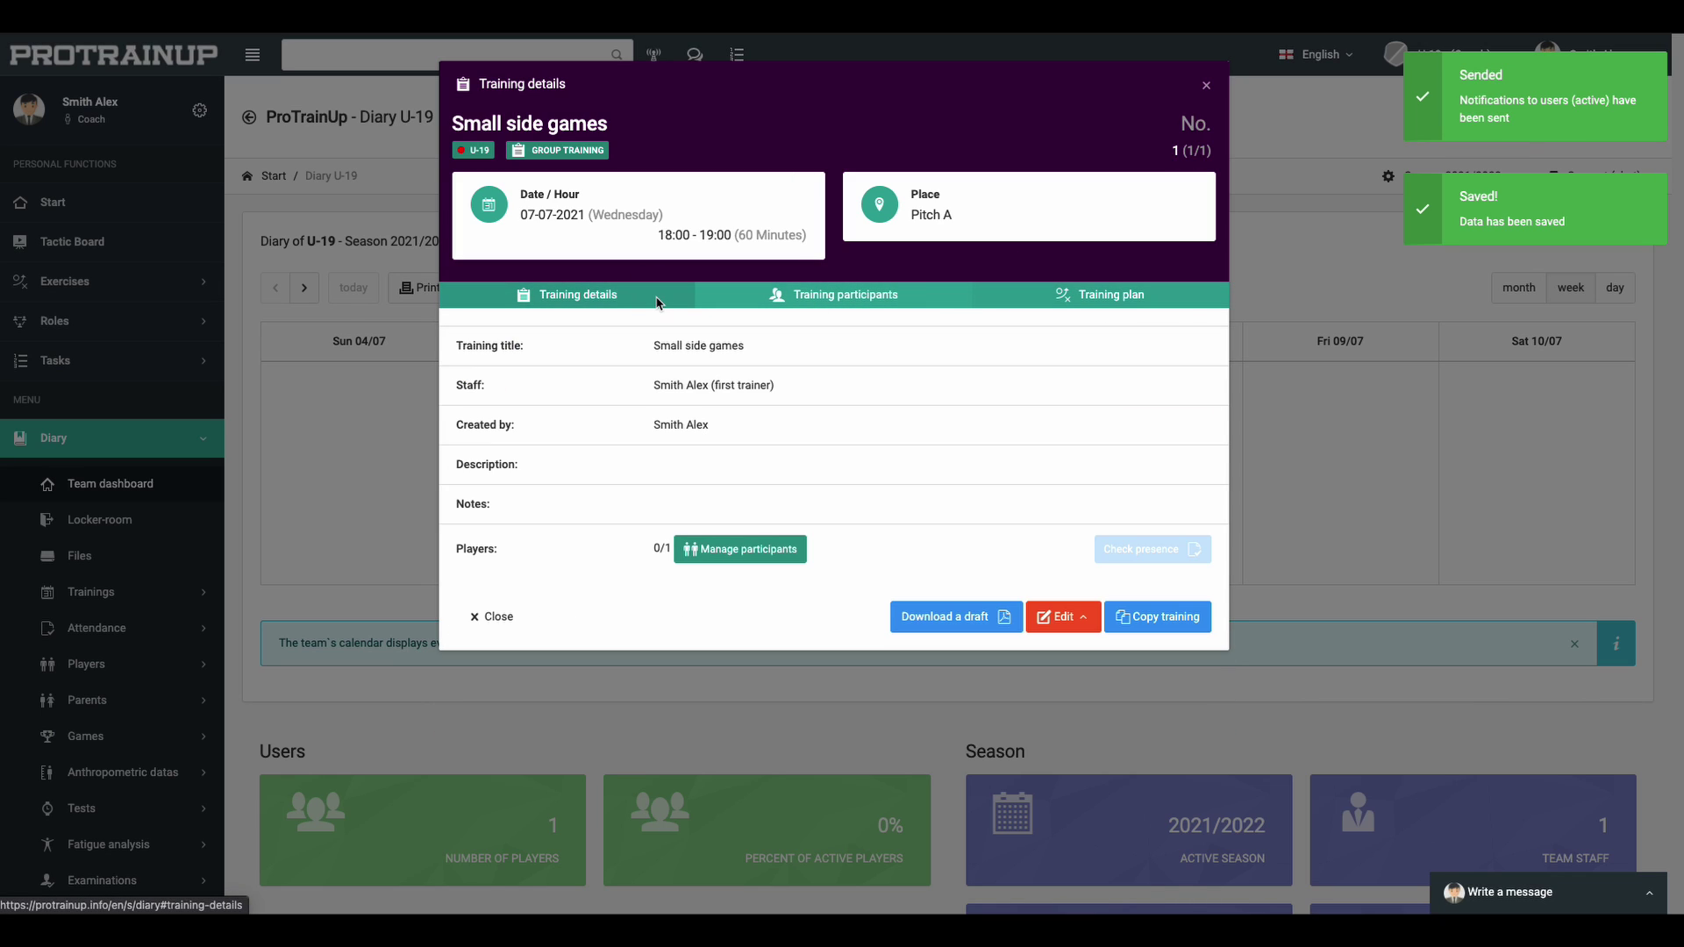
{"action": "left_click", "coordinate": [650, 710]}
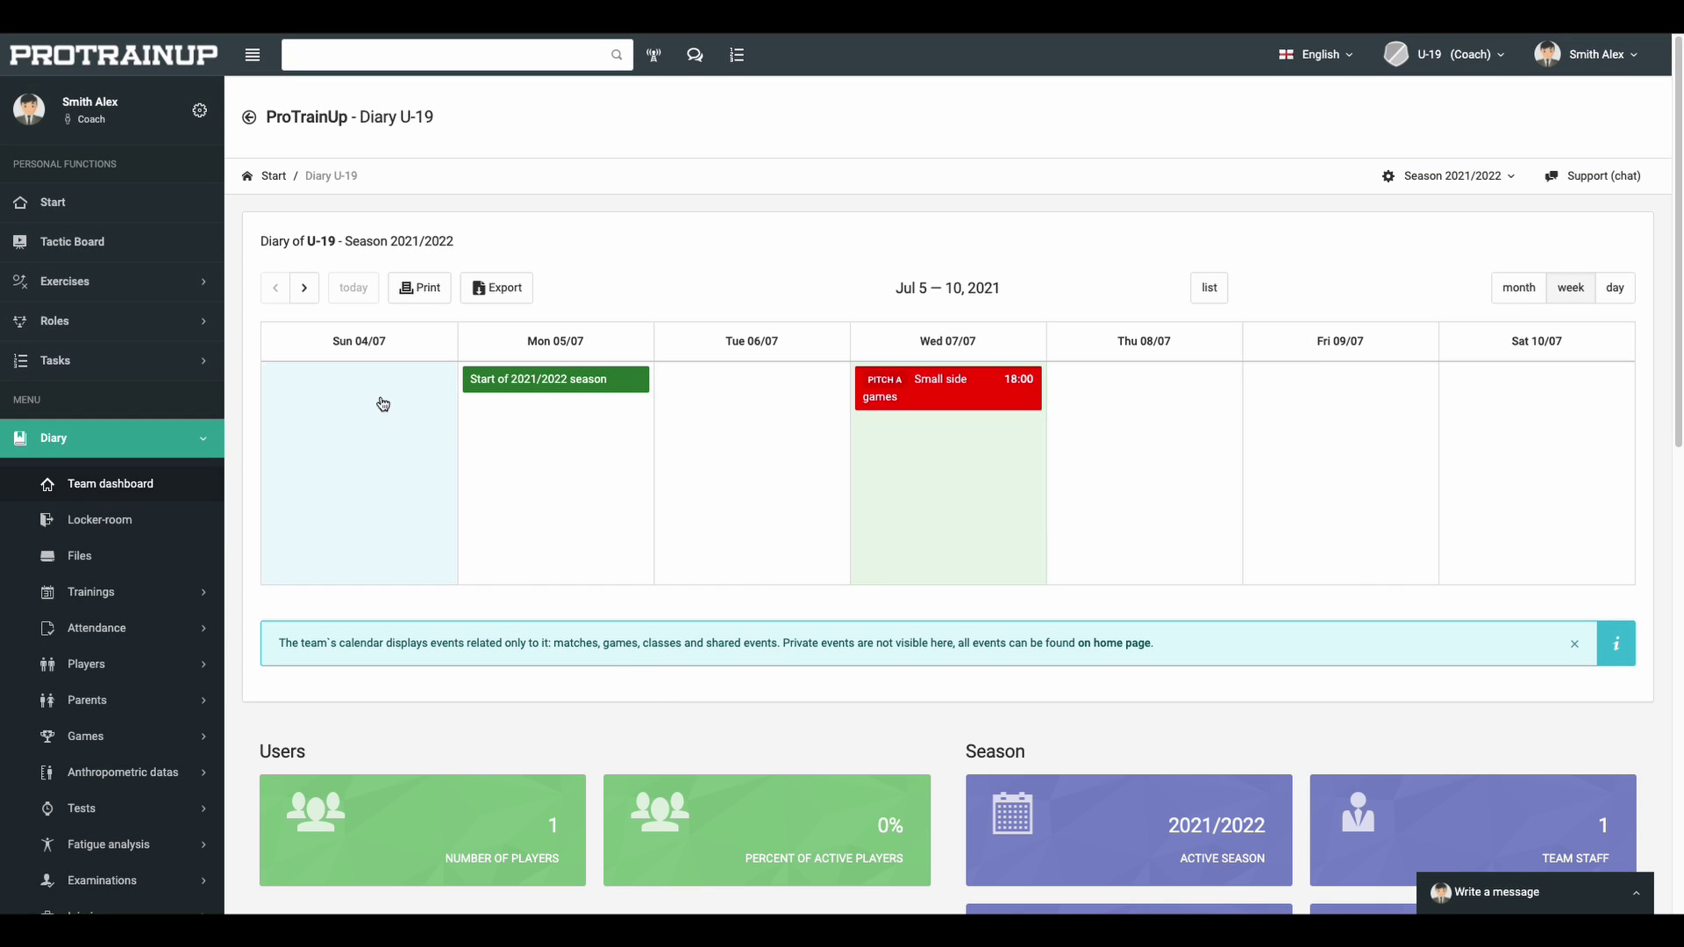
Create the Test-drill tactic-board drawing on a checkered pitch.
{"action": "left_click", "coordinate": [195, 259]}
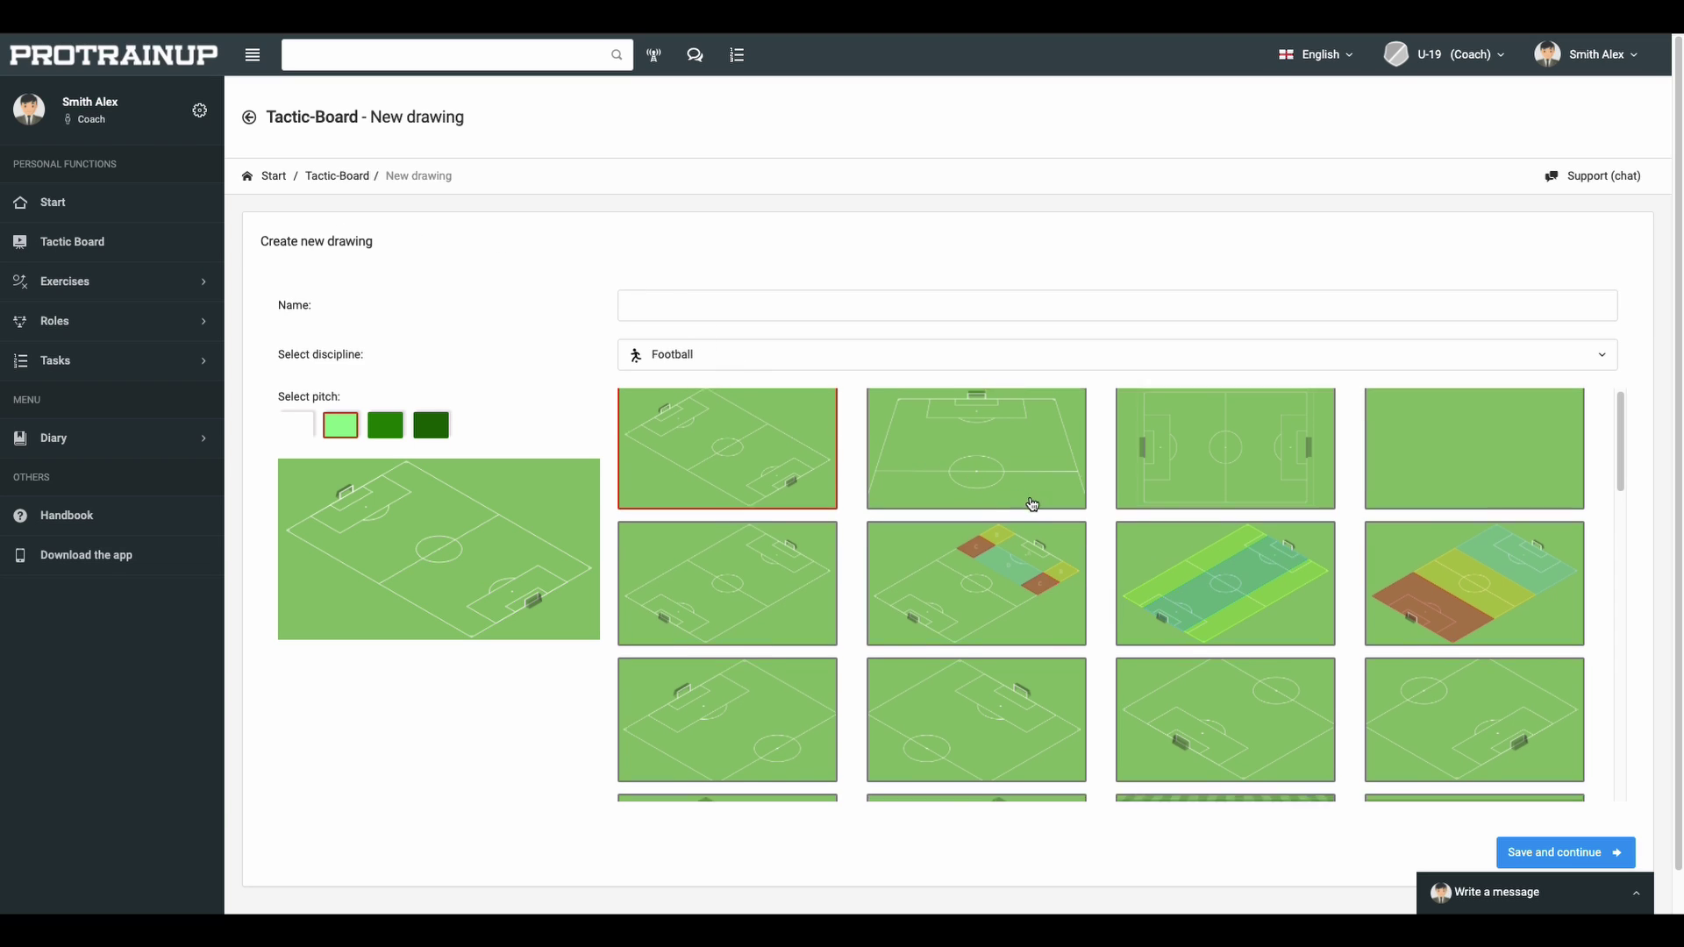
{"action": "scroll", "coordinate": [1096, 553], "scroll_direction": "down", "scroll_amount": 3}
{"action": "left_click", "coordinate": [1188, 637]}
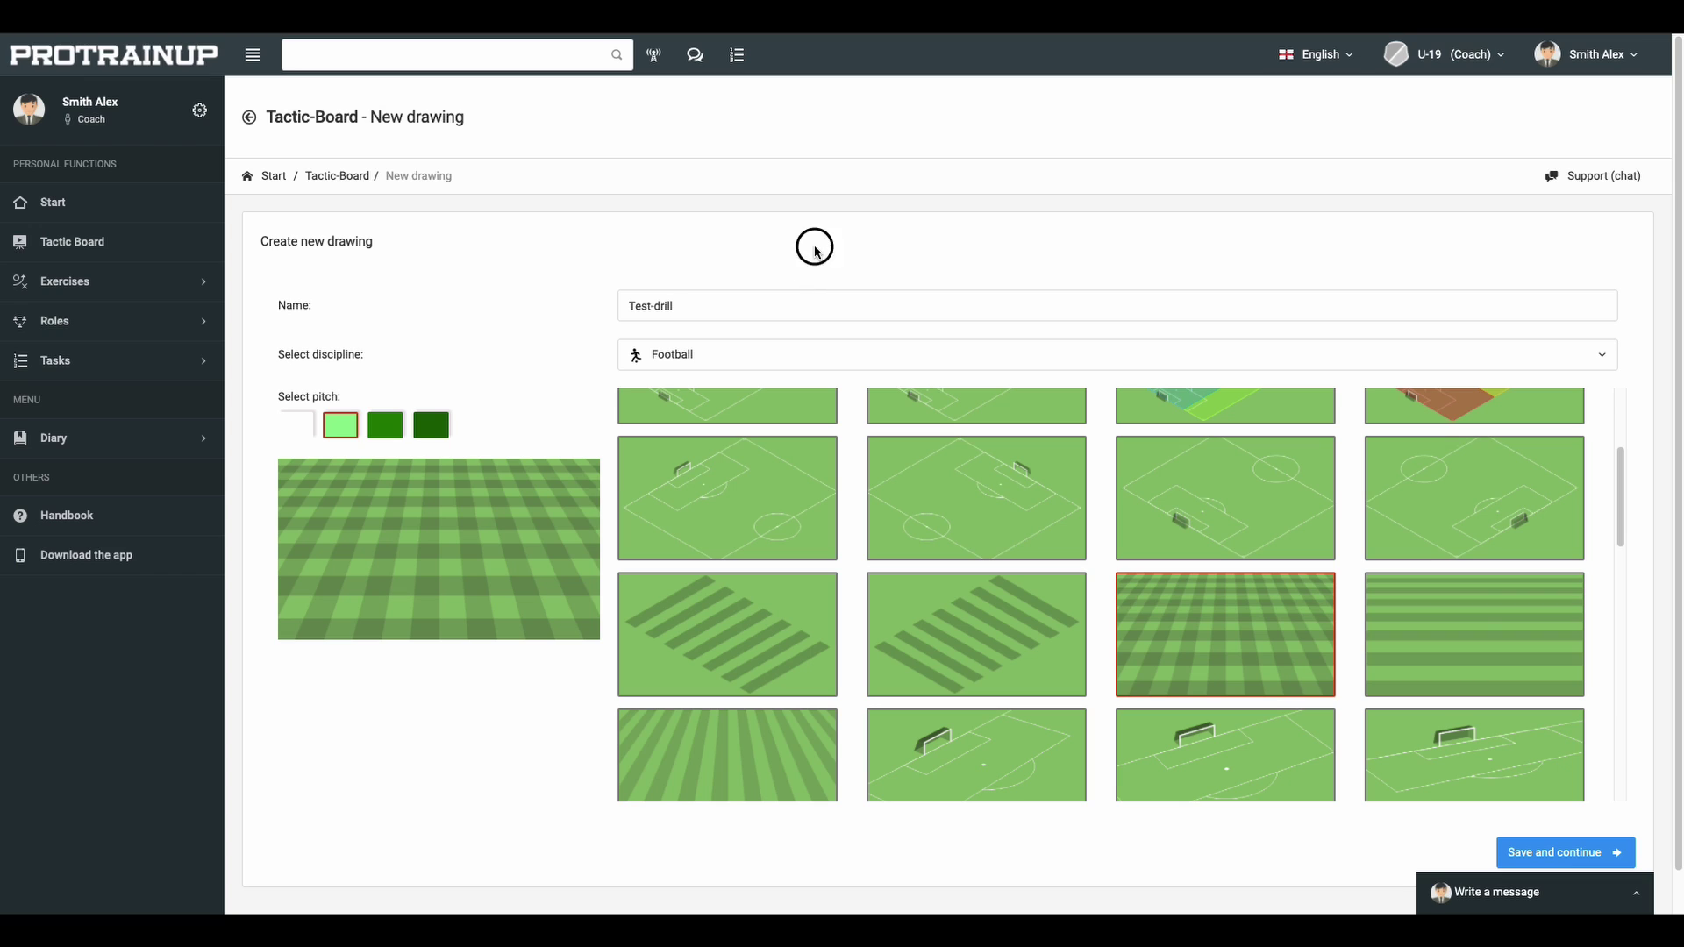
{"action": "left_click", "coordinate": [1537, 857]}
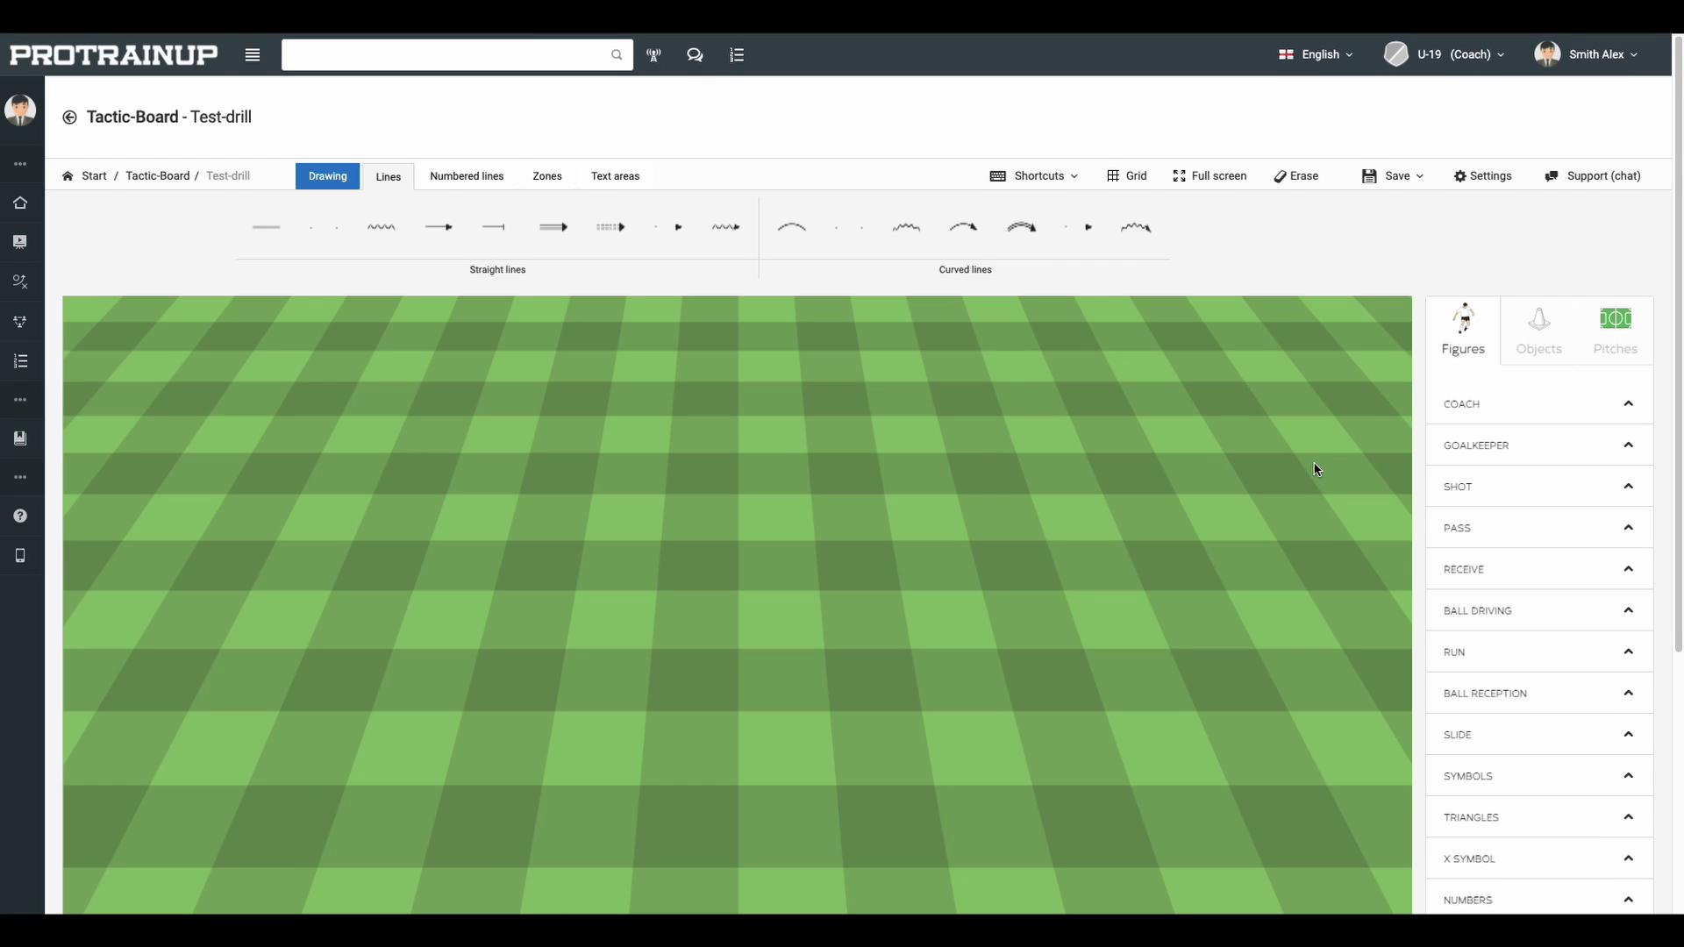
Place a goal from Objects > Goals near the top of the pitch.
{"action": "scroll", "coordinate": [1320, 447], "scroll_direction": "down", "scroll_amount": 1}
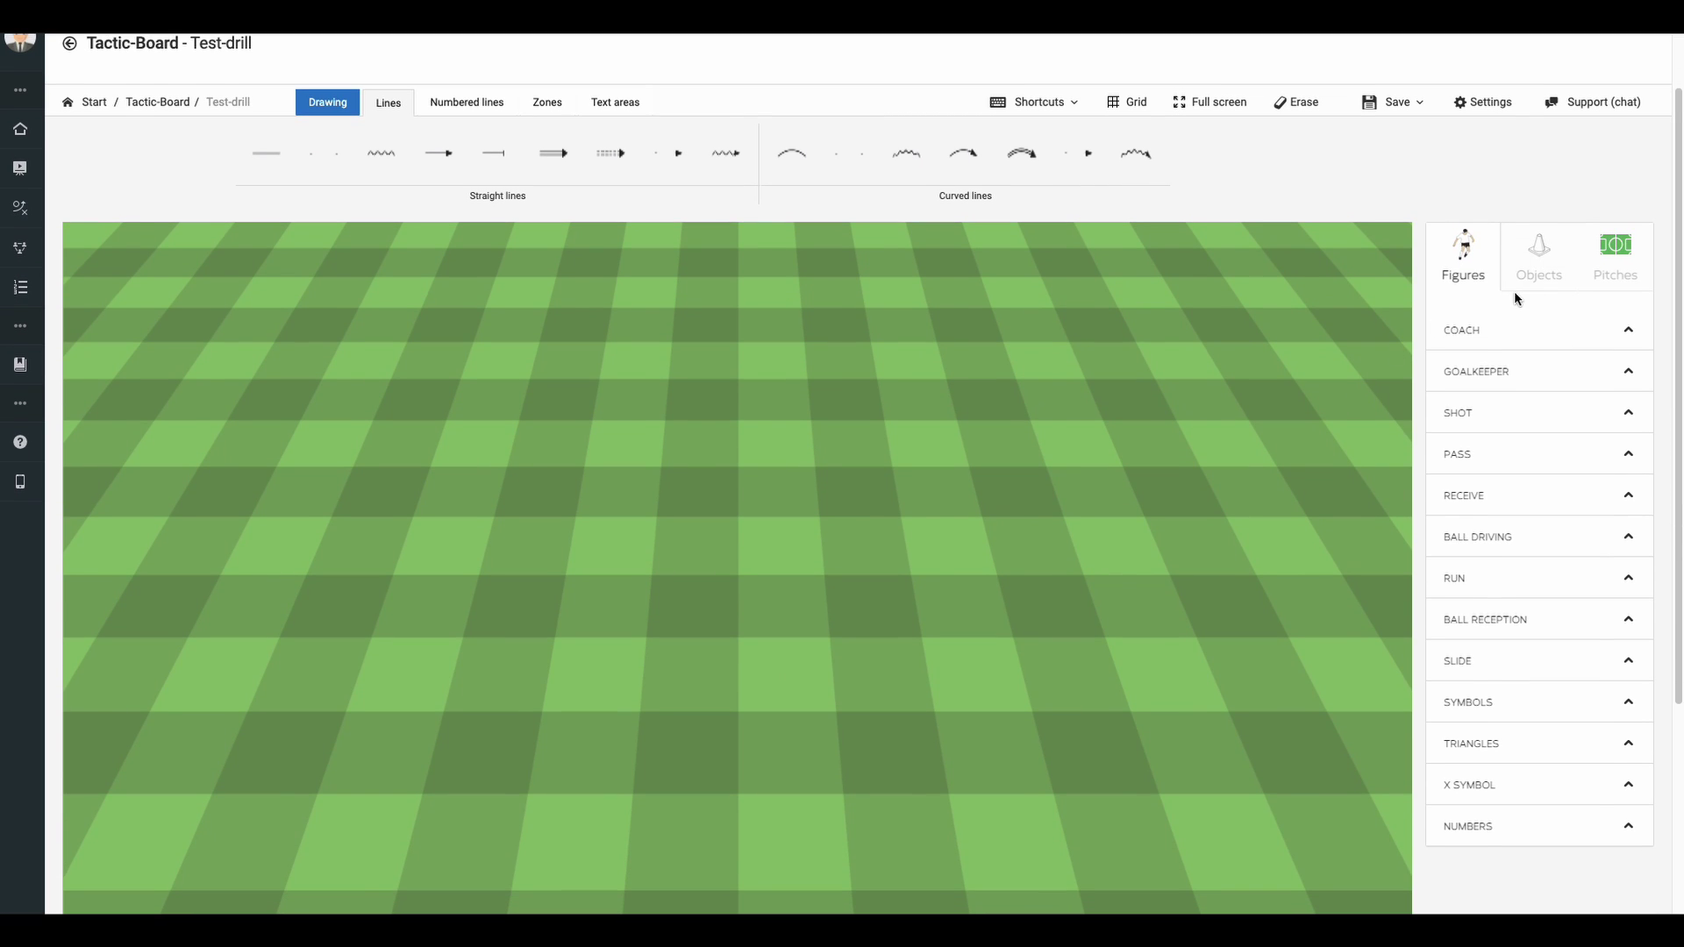
{"action": "left_click", "coordinate": [1533, 268]}
{"action": "left_click", "coordinate": [1516, 385]}
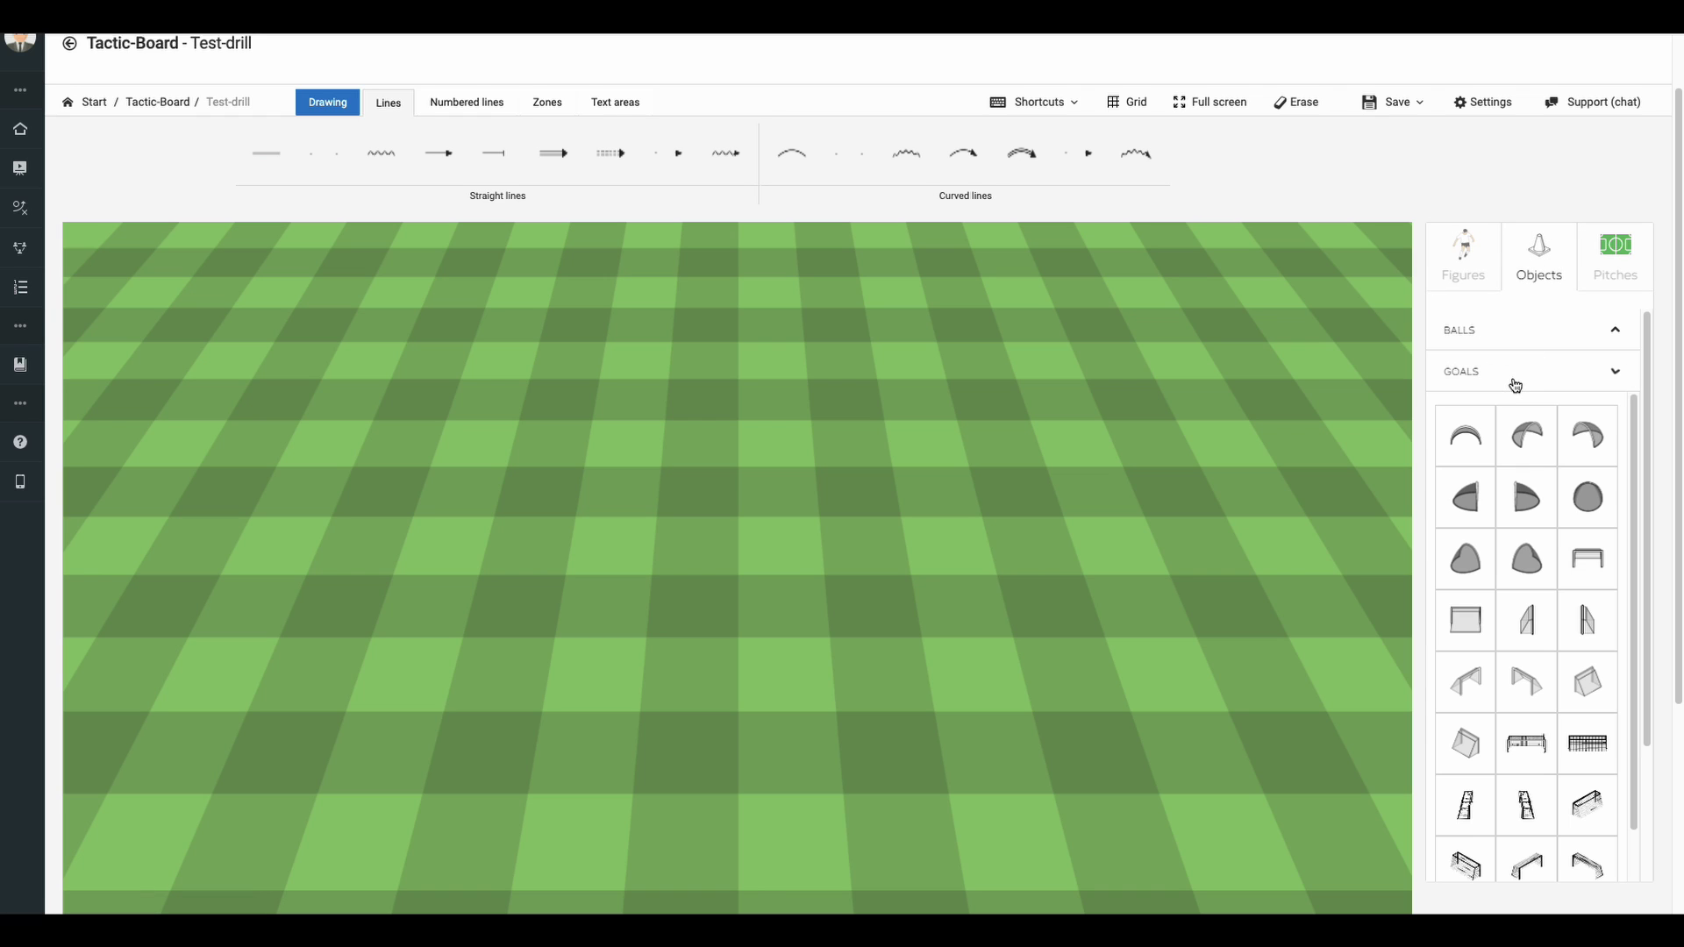
{"action": "left_click_drag", "start_coordinate": [1526, 740], "coordinate": [729, 338]}
{"action": "left_click", "coordinate": [877, 338]}
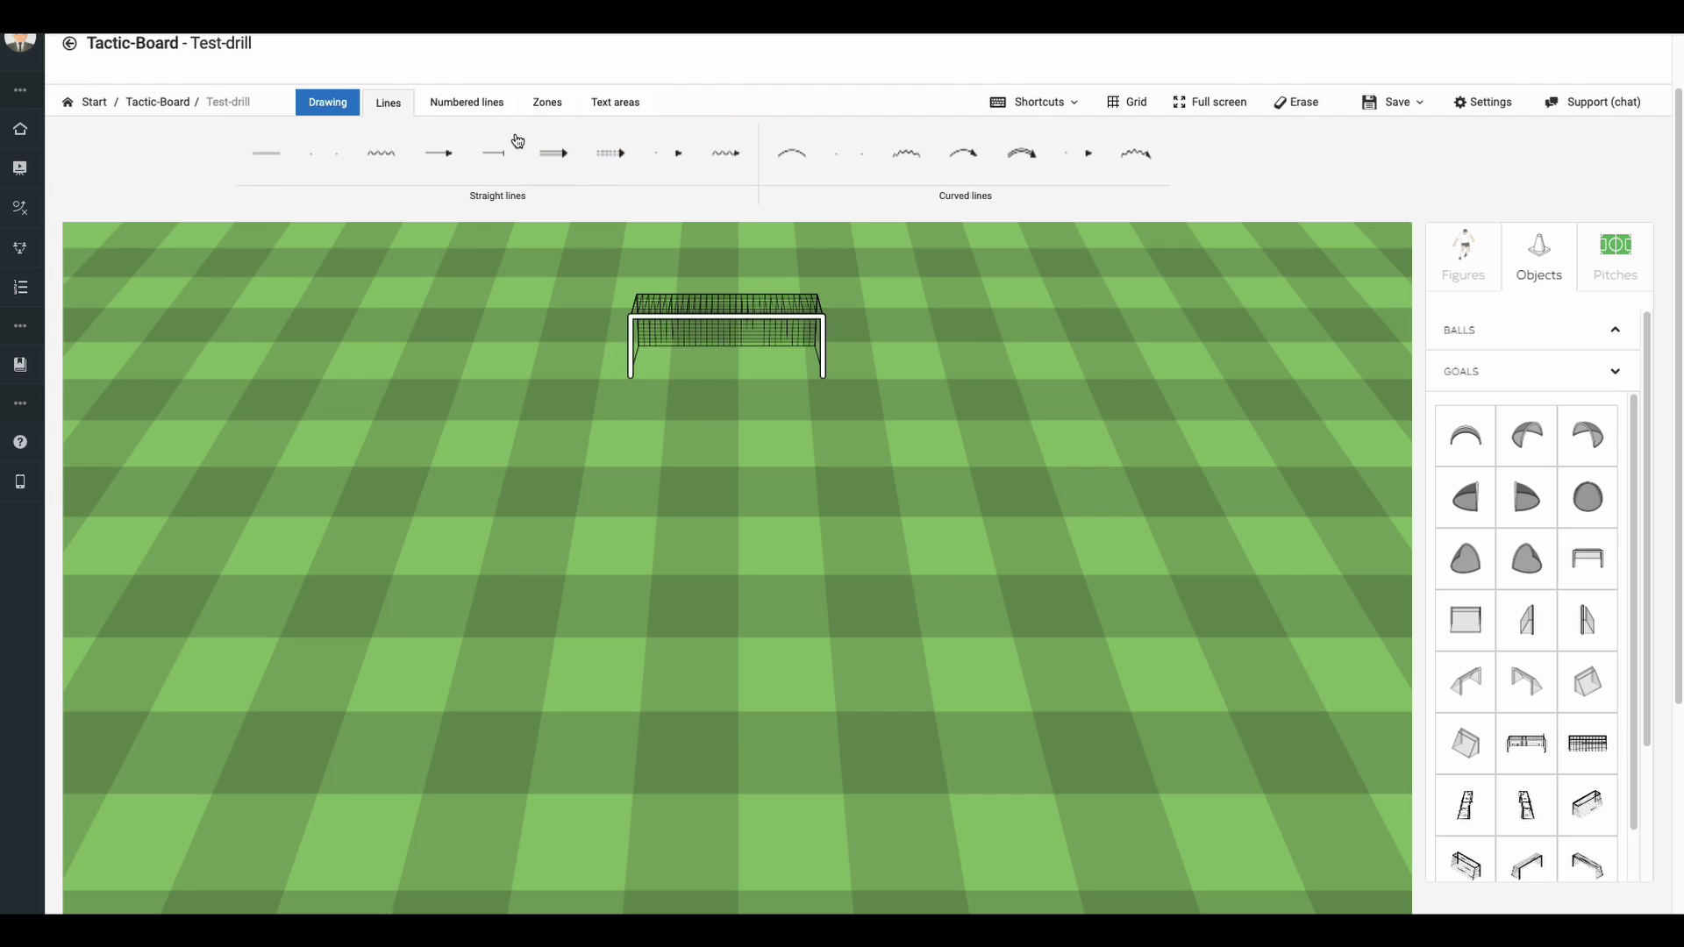
Place a square zone before the goal, widen it into a trapezoid, and lower its opacity.
{"action": "left_click", "coordinate": [549, 103]}
{"action": "left_click", "coordinate": [308, 150]}
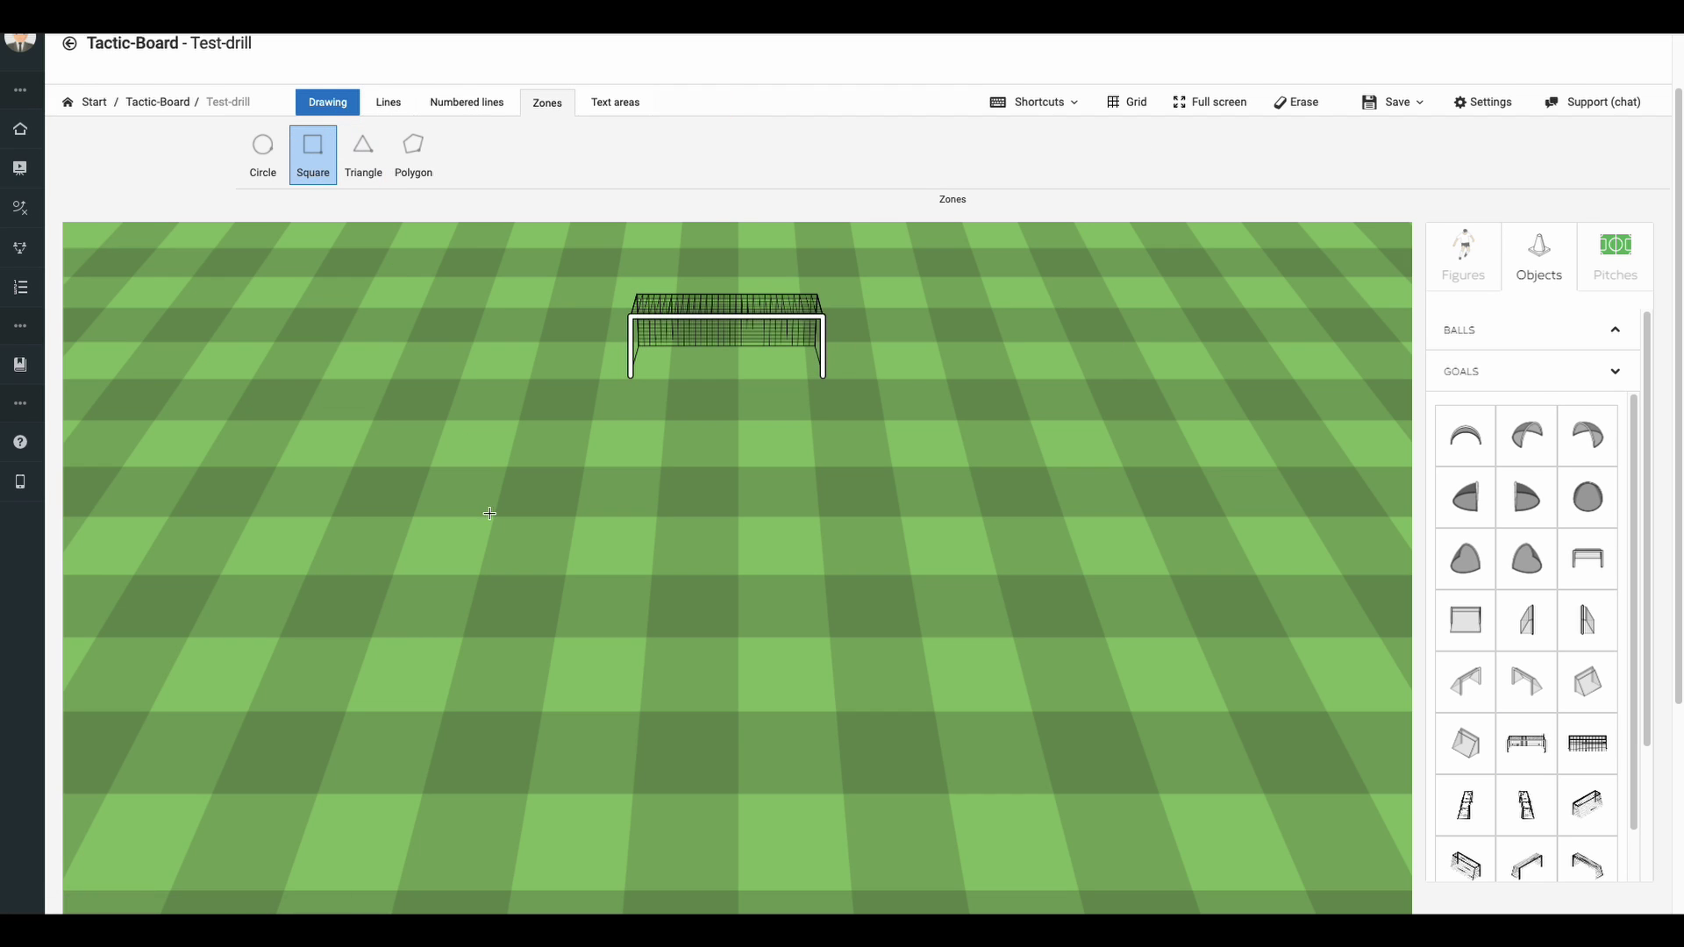
{"action": "left_click", "coordinate": [485, 455]}
{"action": "left_click", "coordinate": [687, 477]}
{"action": "left_click_drag", "start_coordinate": [464, 451], "coordinate": [999, 381]}
{"action": "left_click_drag", "start_coordinate": [500, 428], "coordinate": [1028, 474]}
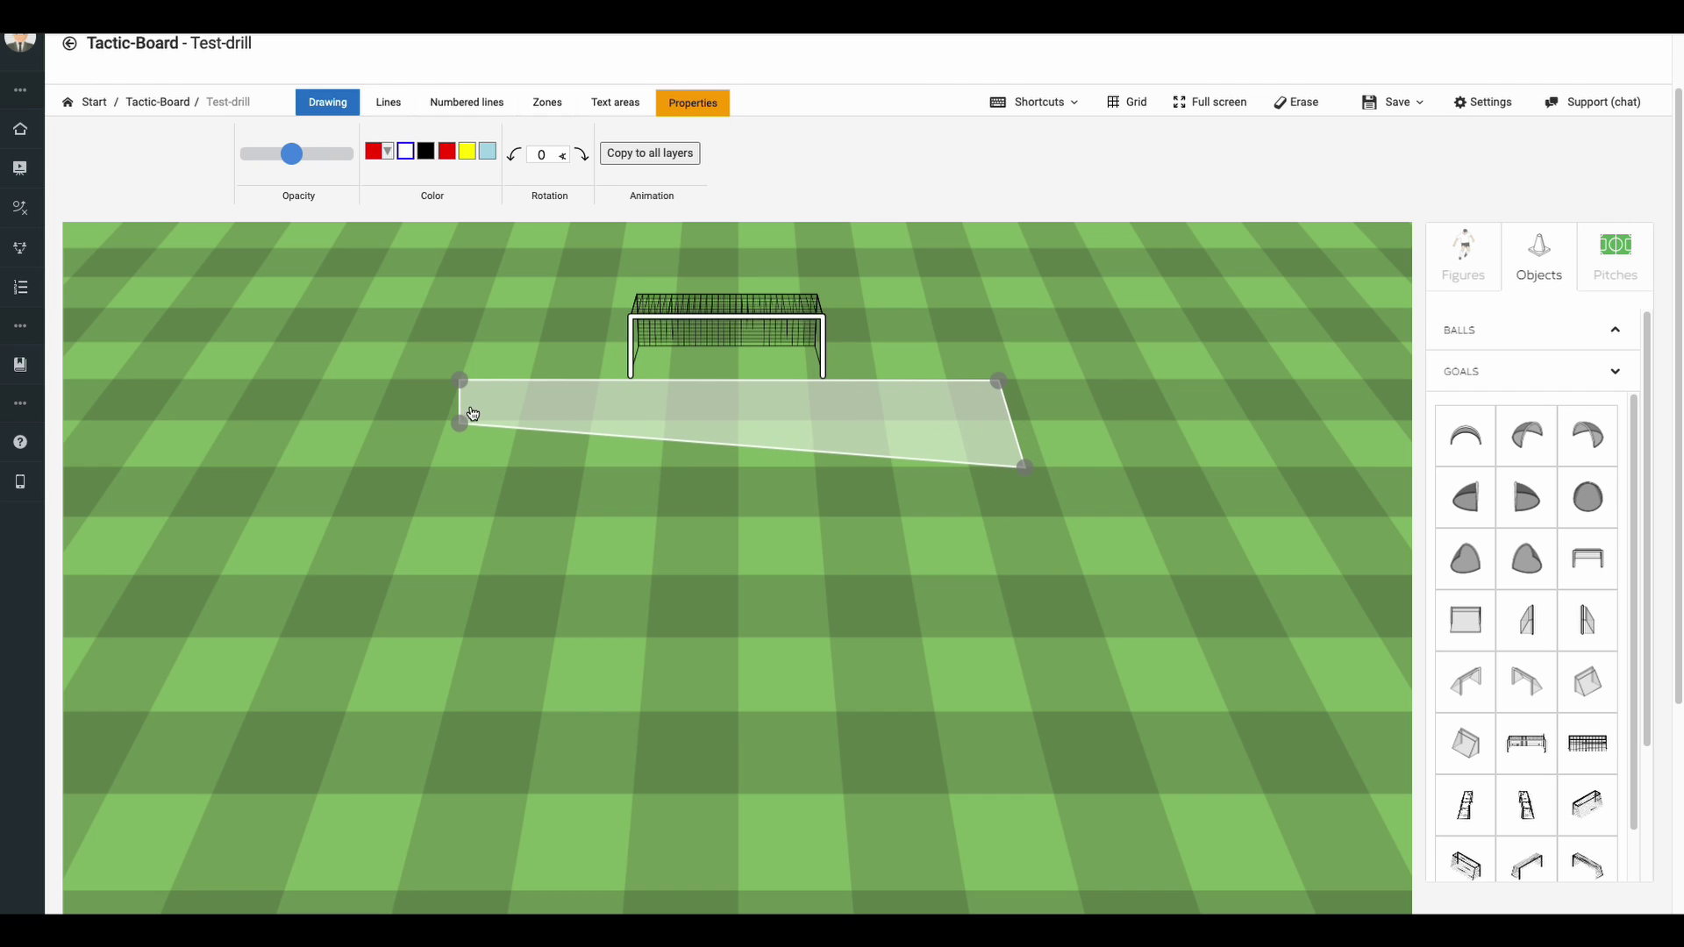
{"action": "left_click_drag", "start_coordinate": [462, 424], "coordinate": [430, 470]}
{"action": "left_click_drag", "start_coordinate": [292, 154], "coordinate": [212, 165]}
{"action": "left_click", "coordinate": [1151, 554]}
Place a goalkeeper figure with raised arms in the goal.
{"action": "left_click", "coordinate": [1464, 259]}
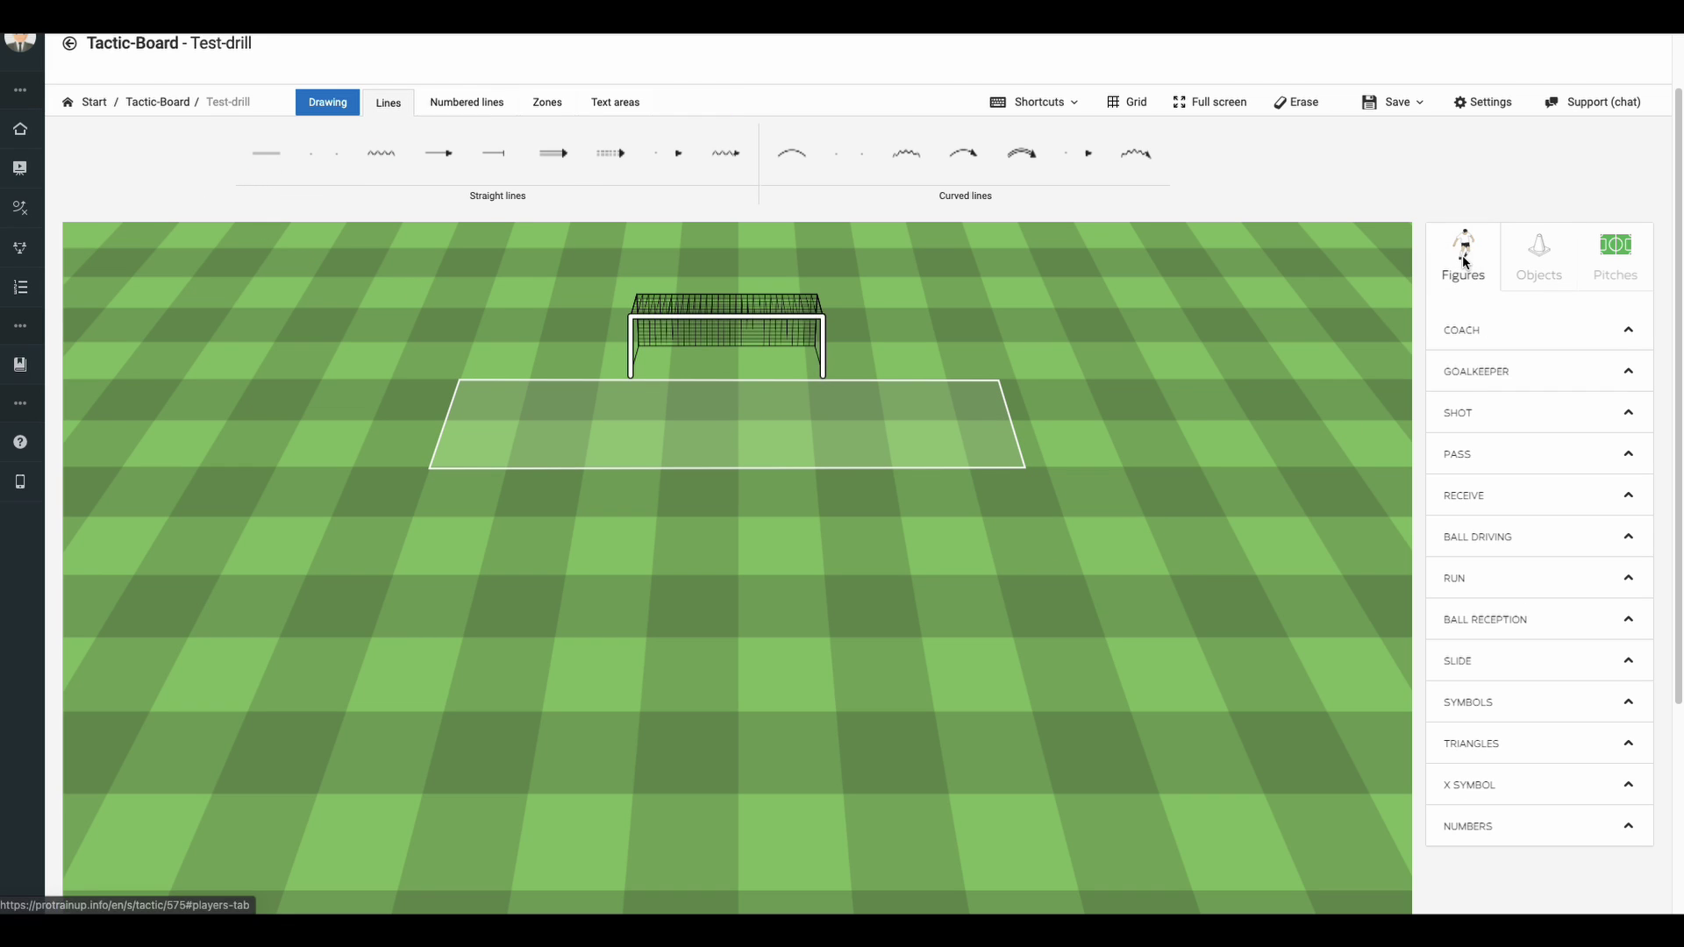
{"action": "left_click", "coordinate": [1523, 379]}
{"action": "left_click", "coordinate": [1516, 624]}
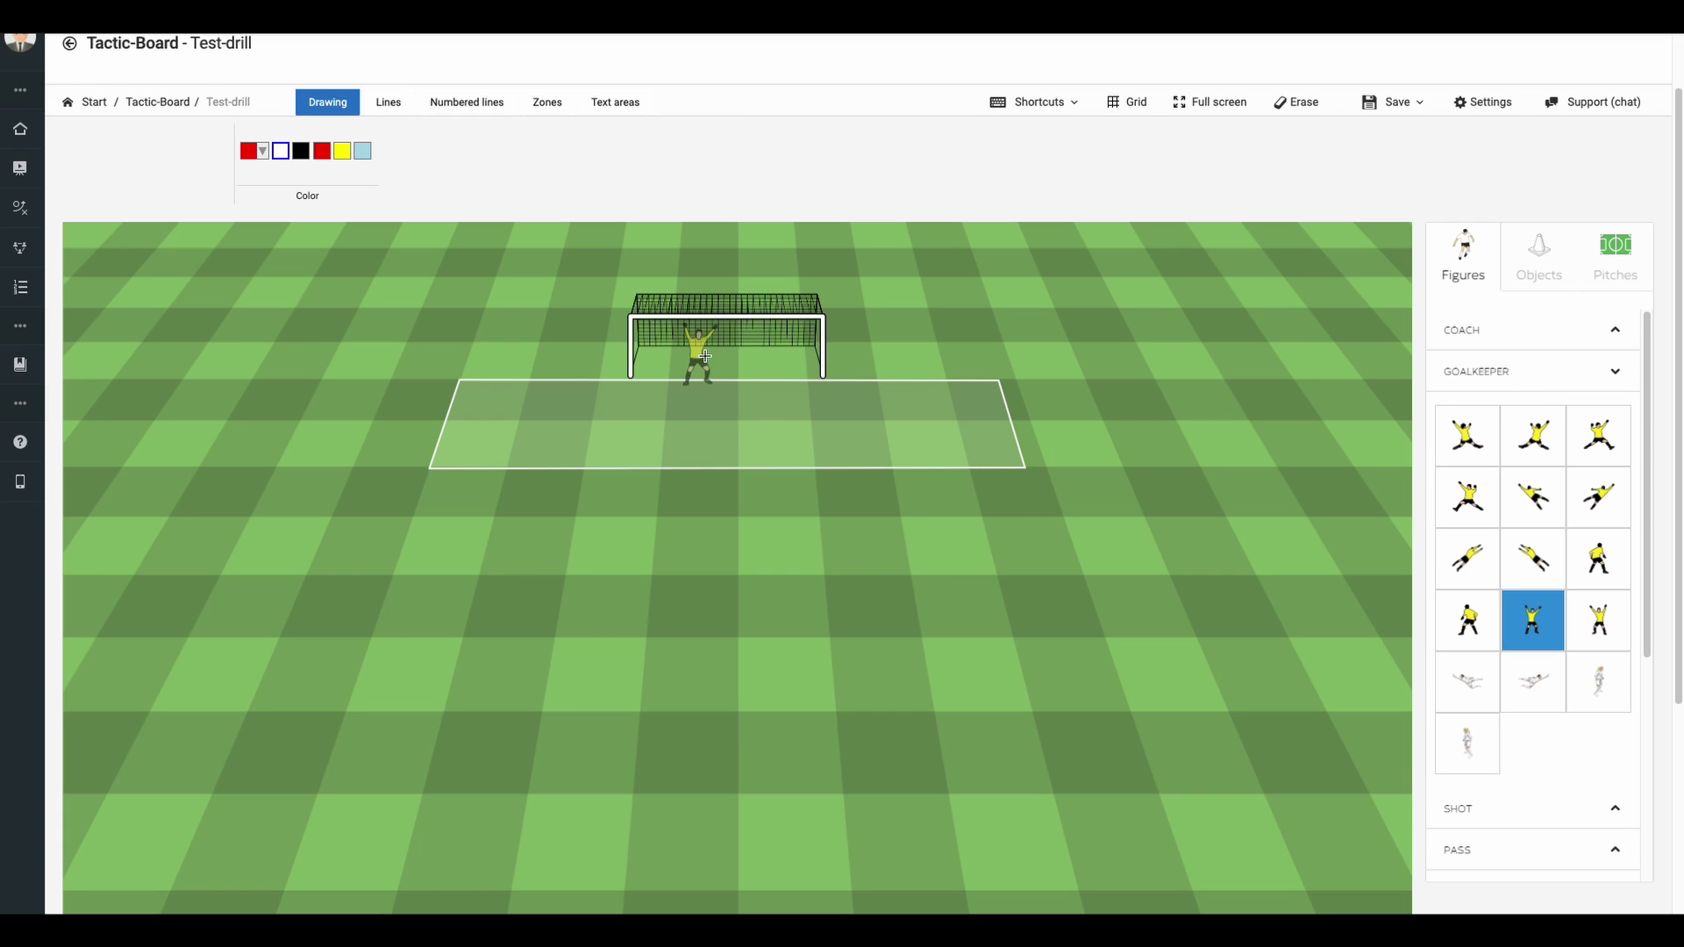
{"action": "left_click", "coordinate": [734, 360]}
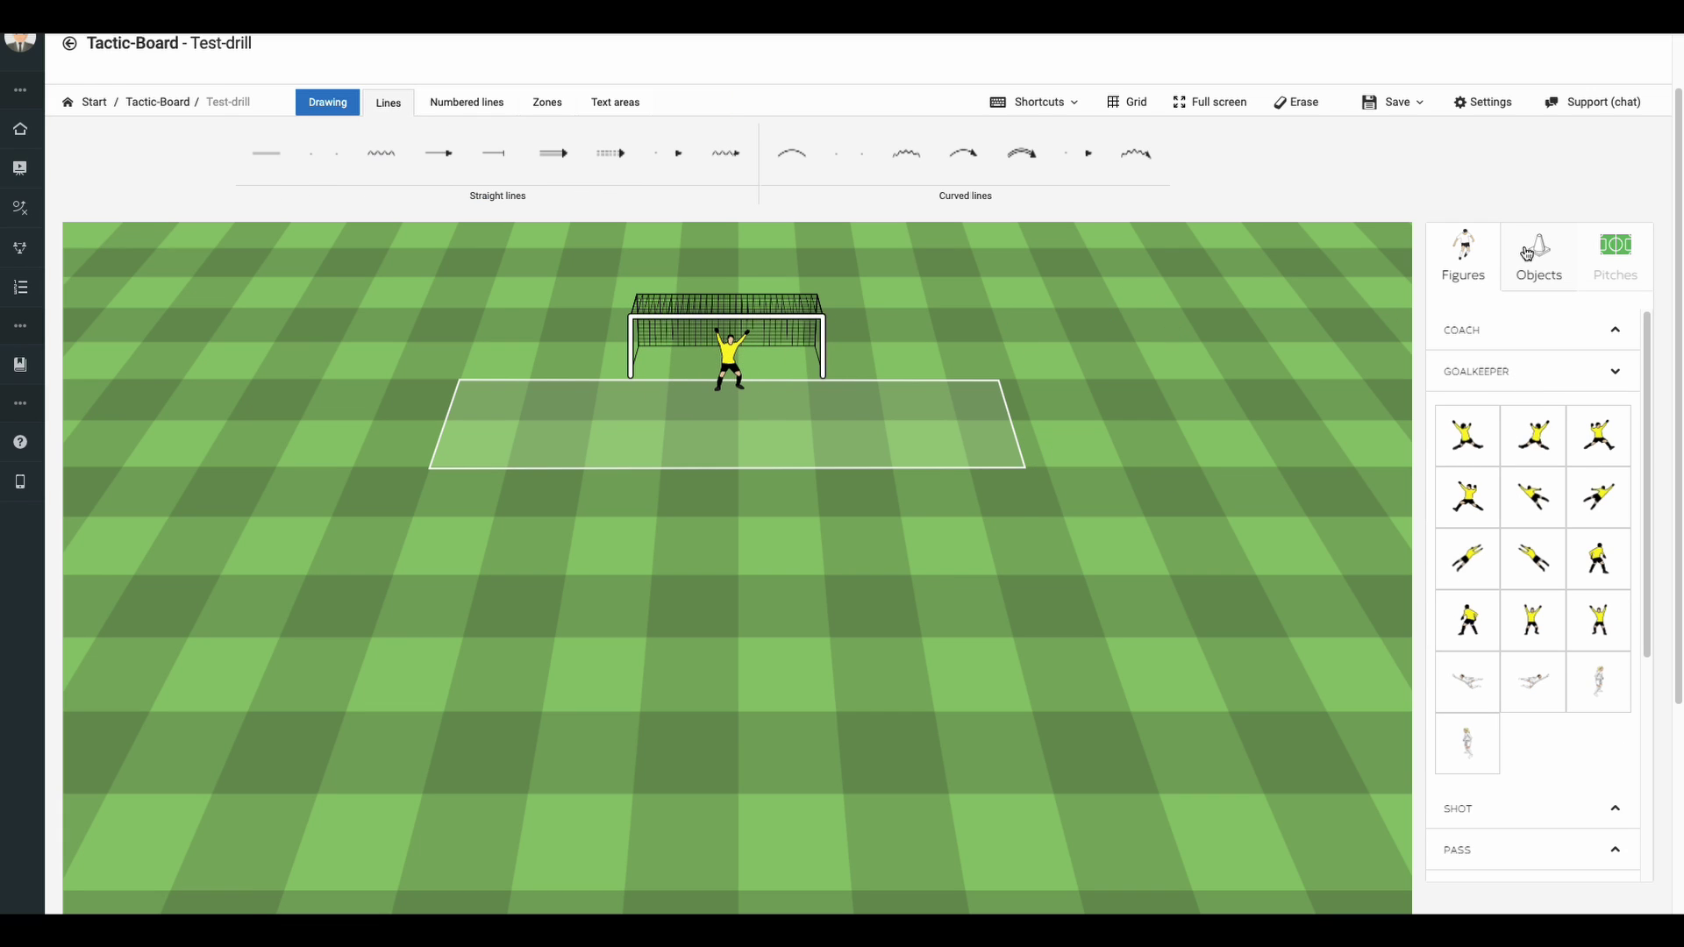
{"action": "left_click", "coordinate": [1529, 383]}
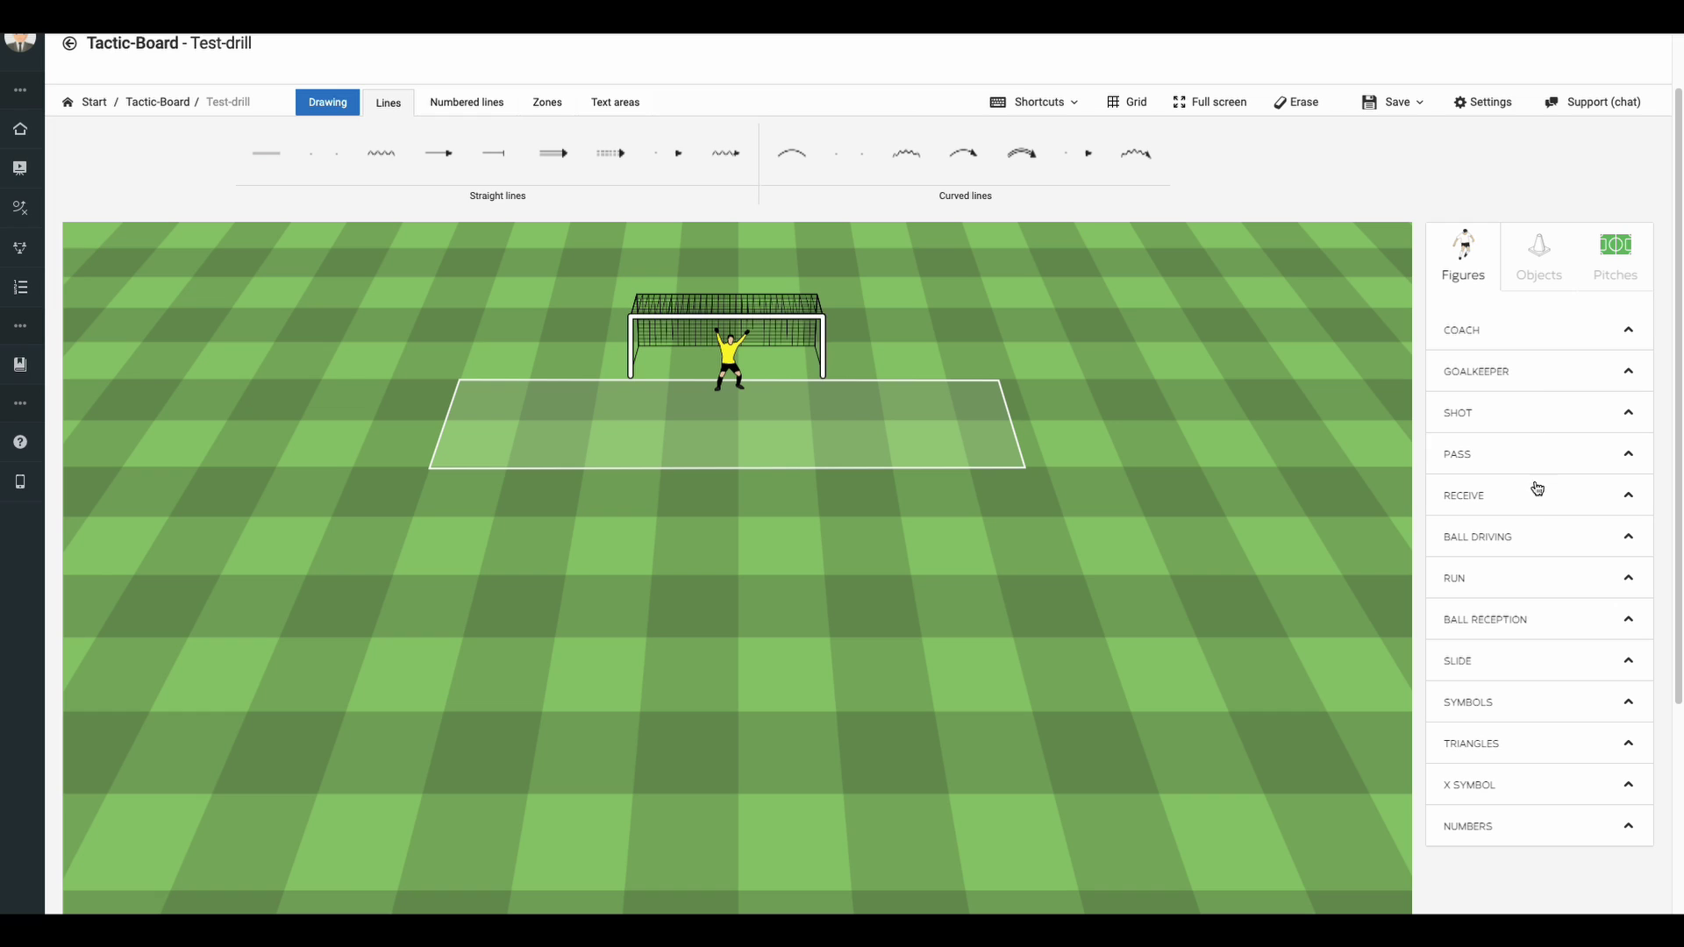
Add a shooting figure on the lower left with a football at its feet.
{"action": "left_click", "coordinate": [1503, 426]}
{"action": "left_click", "coordinate": [1468, 477]}
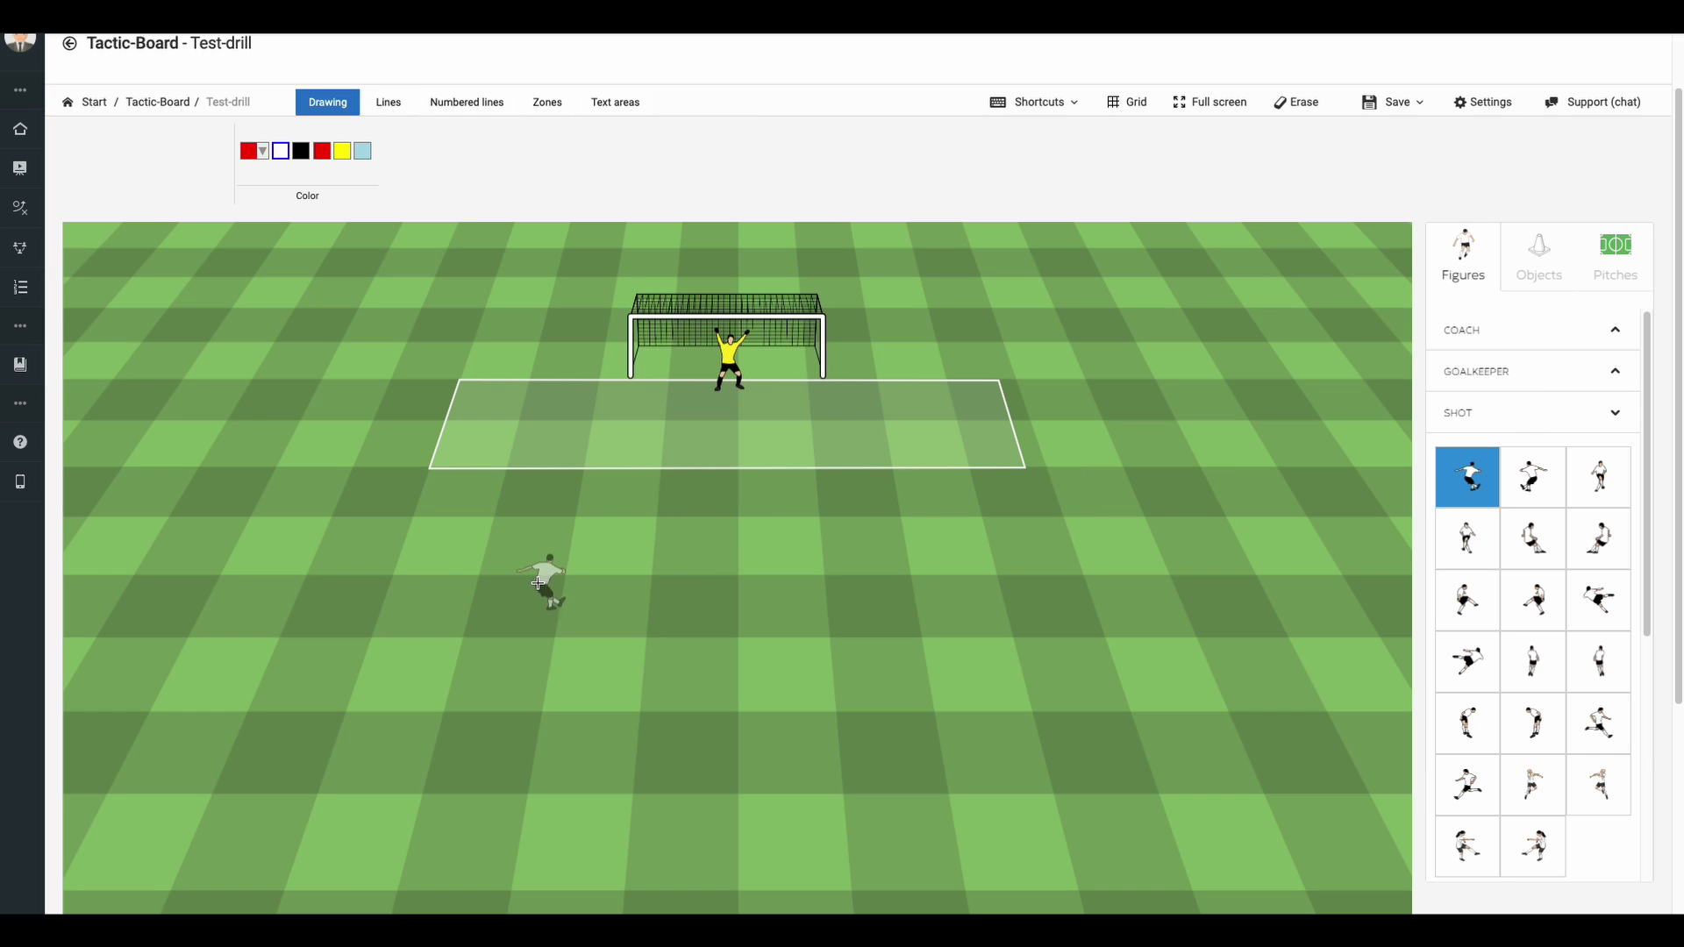
{"action": "left_click", "coordinate": [488, 587]}
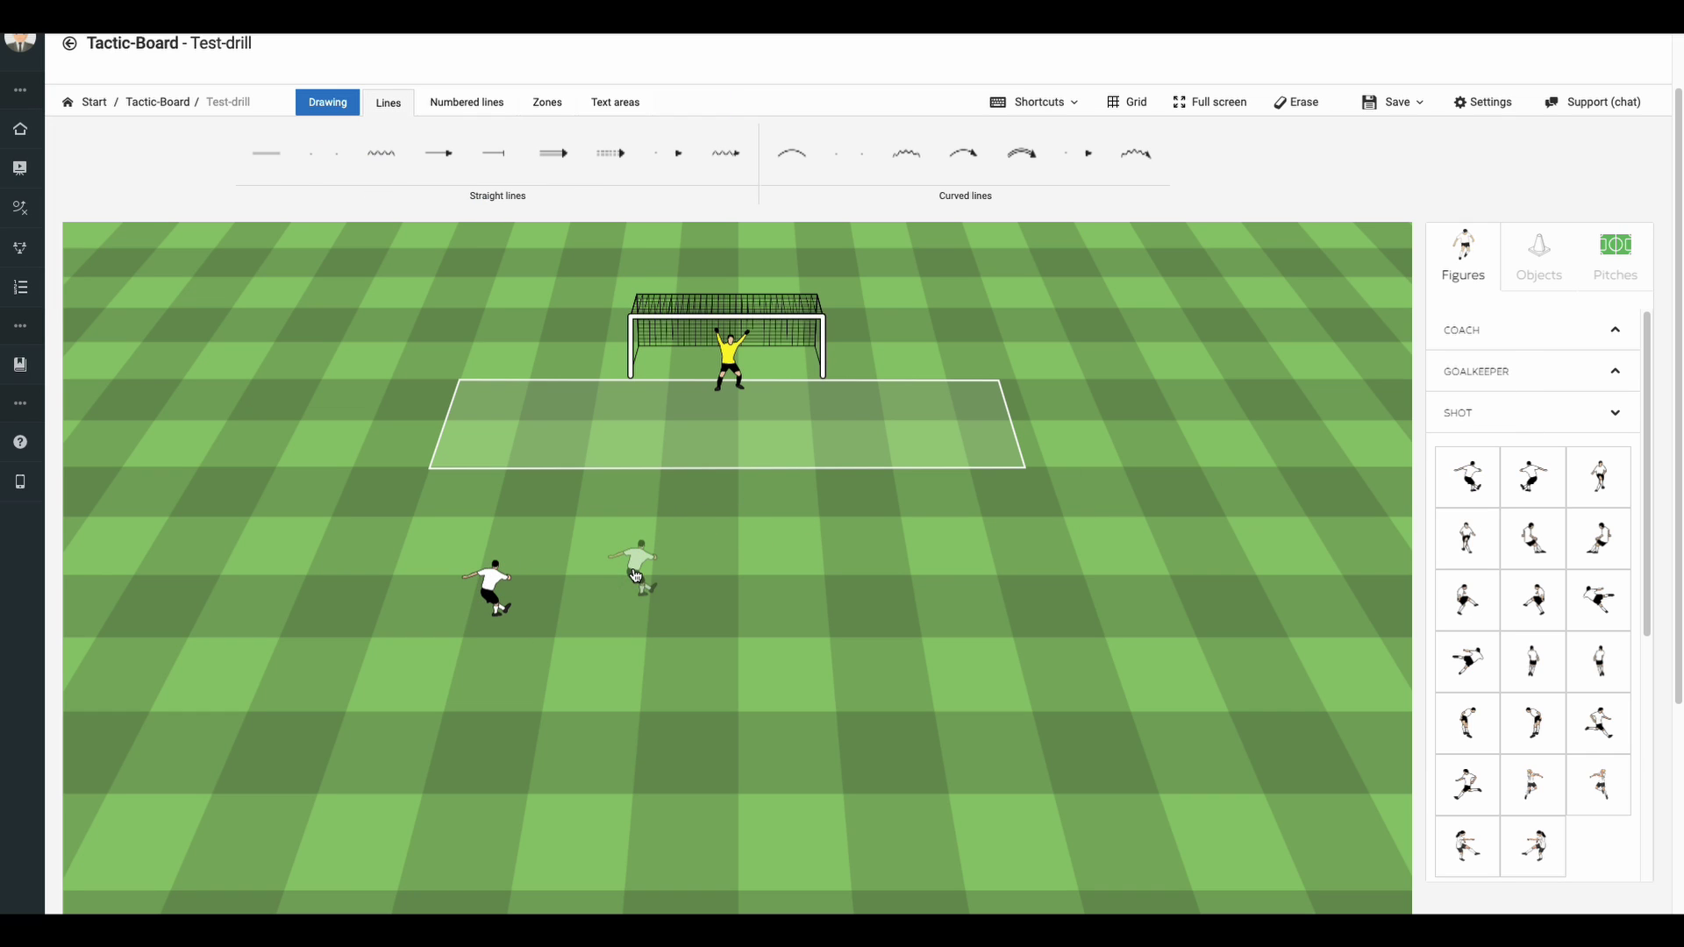
{"action": "left_click", "coordinate": [1539, 264]}
{"action": "left_click", "coordinate": [1525, 341]}
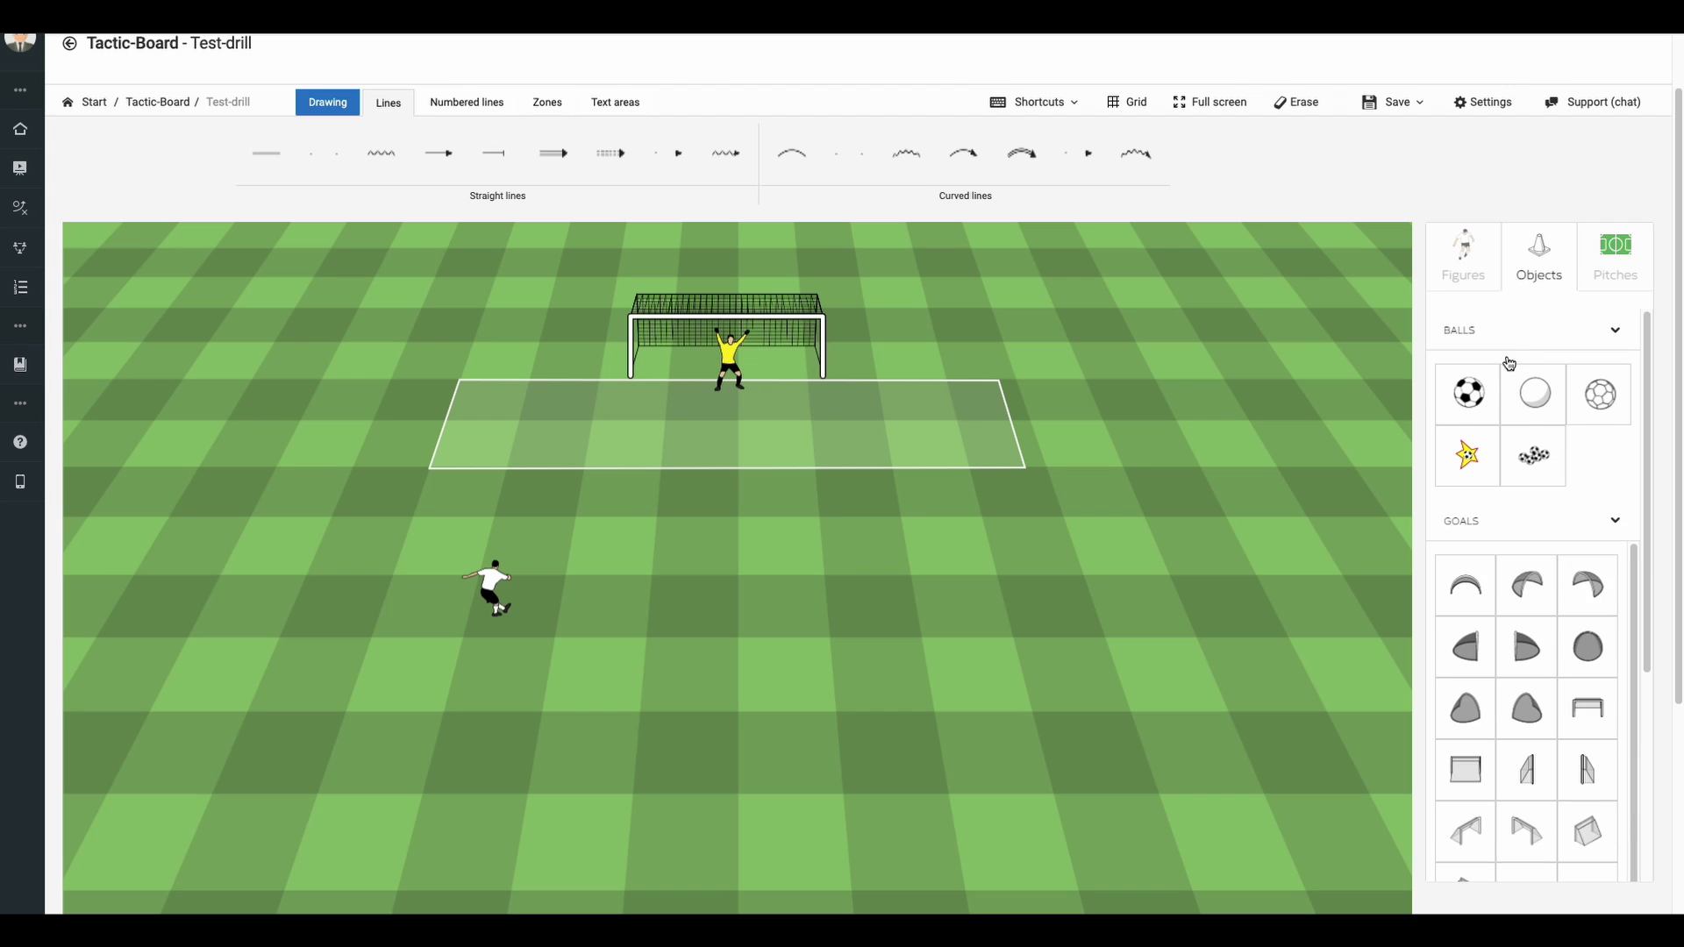
{"action": "left_click", "coordinate": [1467, 394]}
{"action": "left_click", "coordinate": [523, 601]}
{"action": "left_click", "coordinate": [496, 584]}
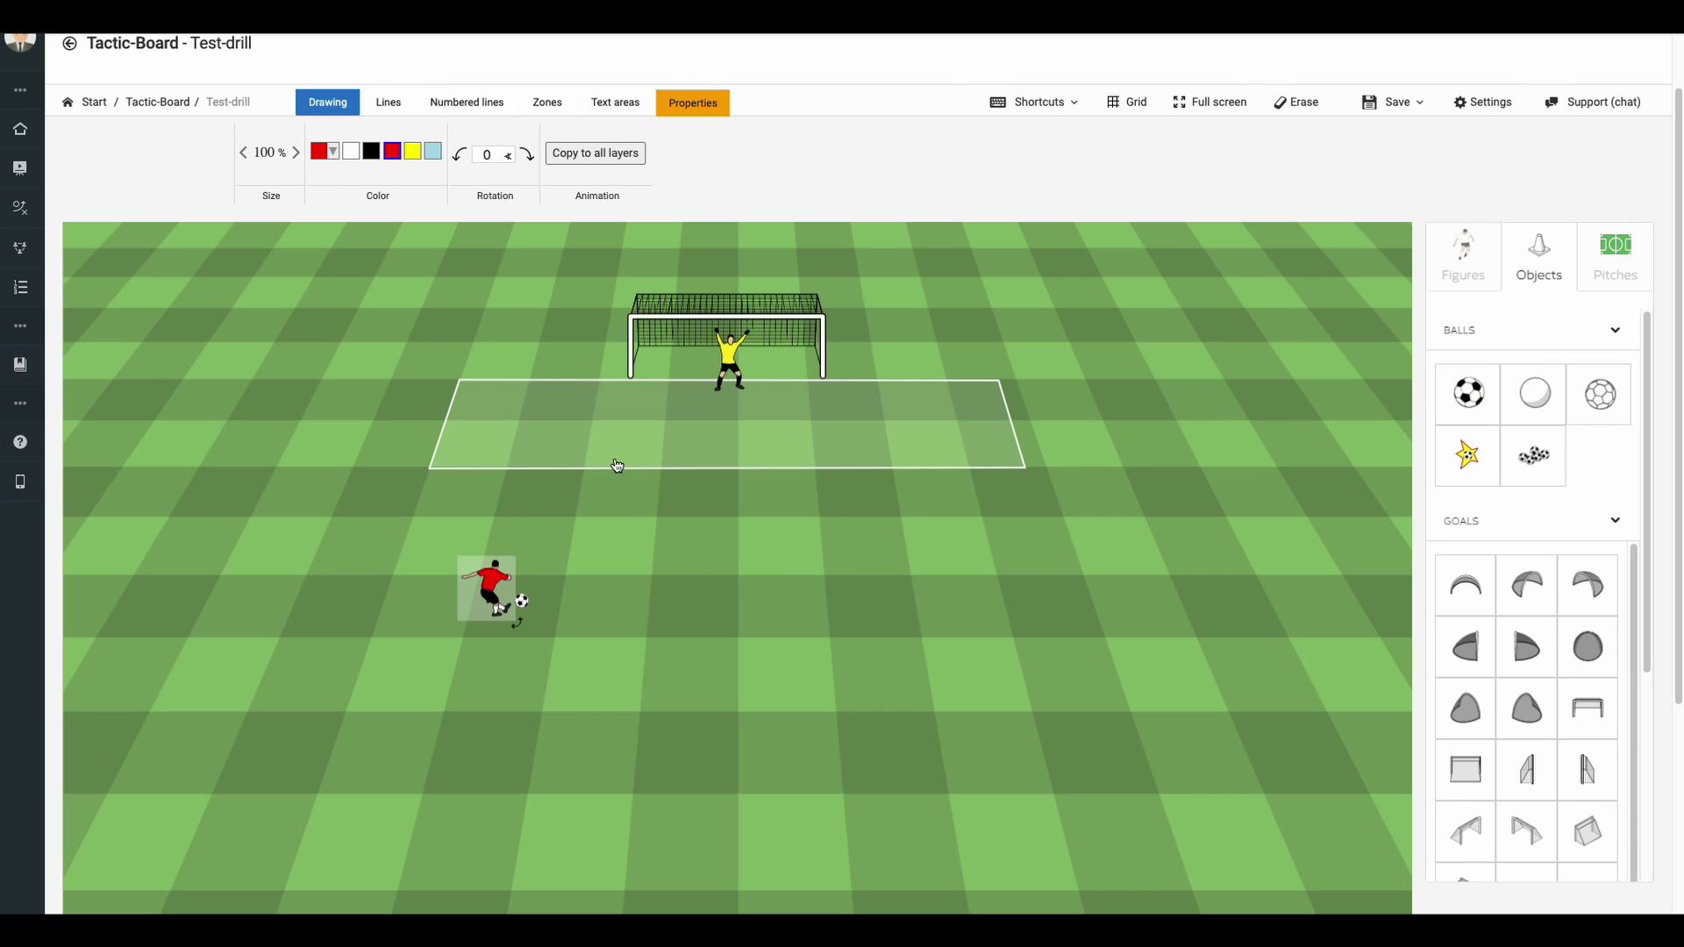
Draw a thick white arrow from the ball to the goal and bend it into a curve.
{"action": "left_click", "coordinate": [654, 575]}
{"action": "left_click", "coordinate": [561, 158]}
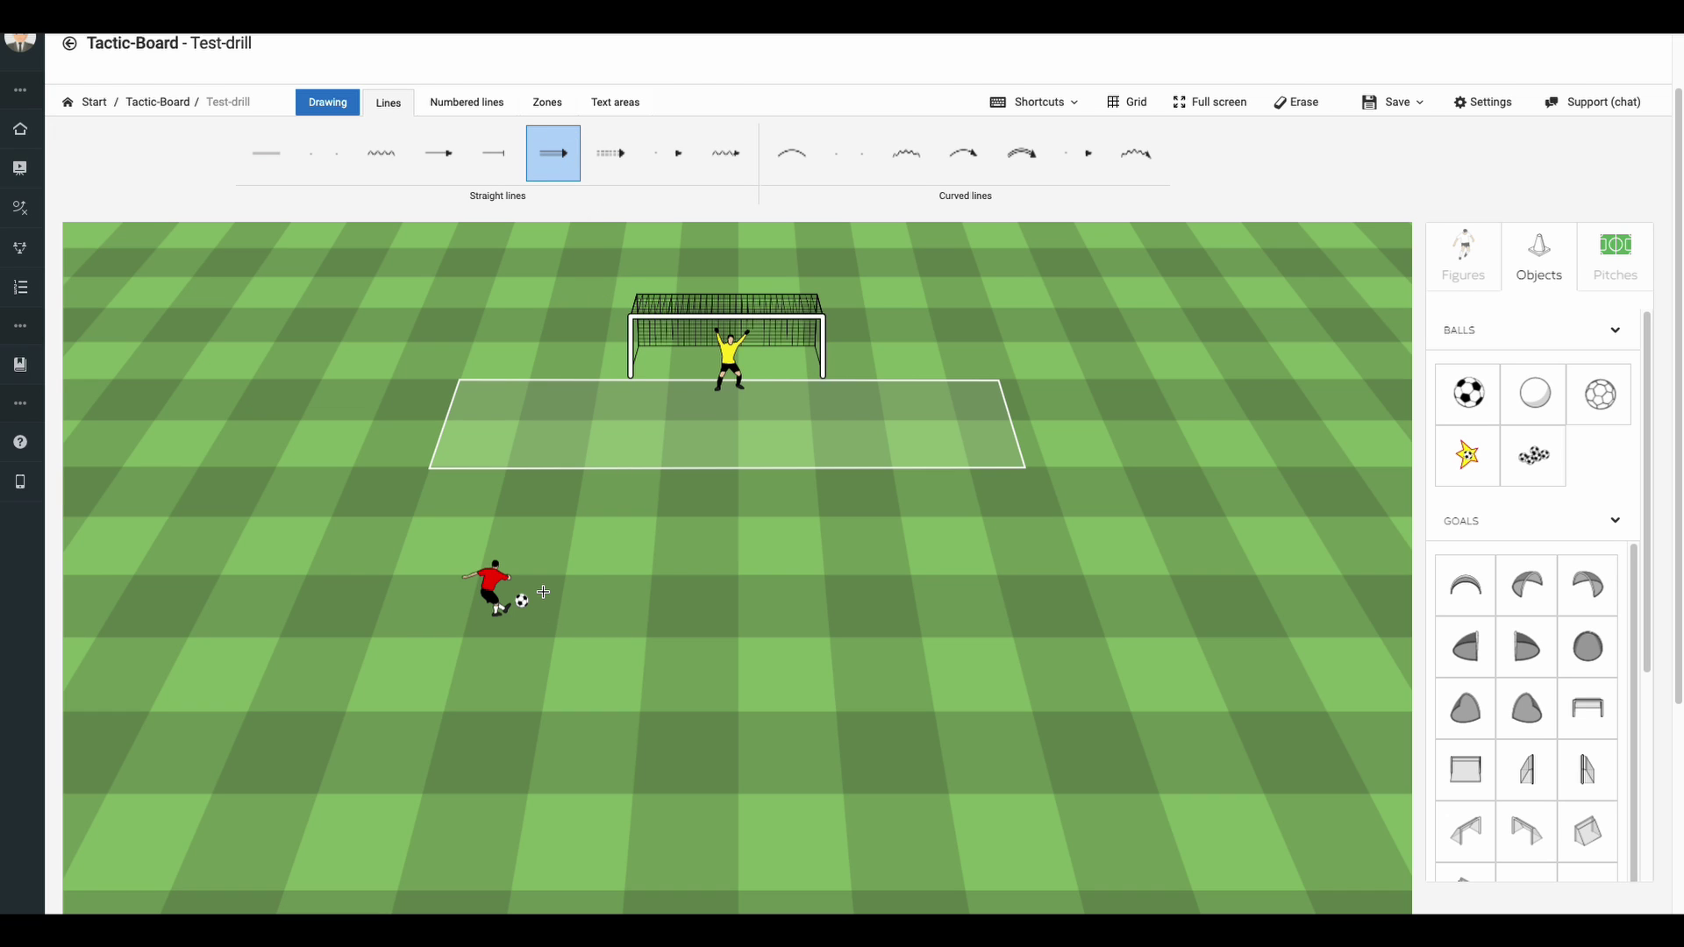
{"action": "left_click_drag", "start_coordinate": [540, 595], "coordinate": [798, 363]}
{"action": "left_click", "coordinate": [677, 476]}
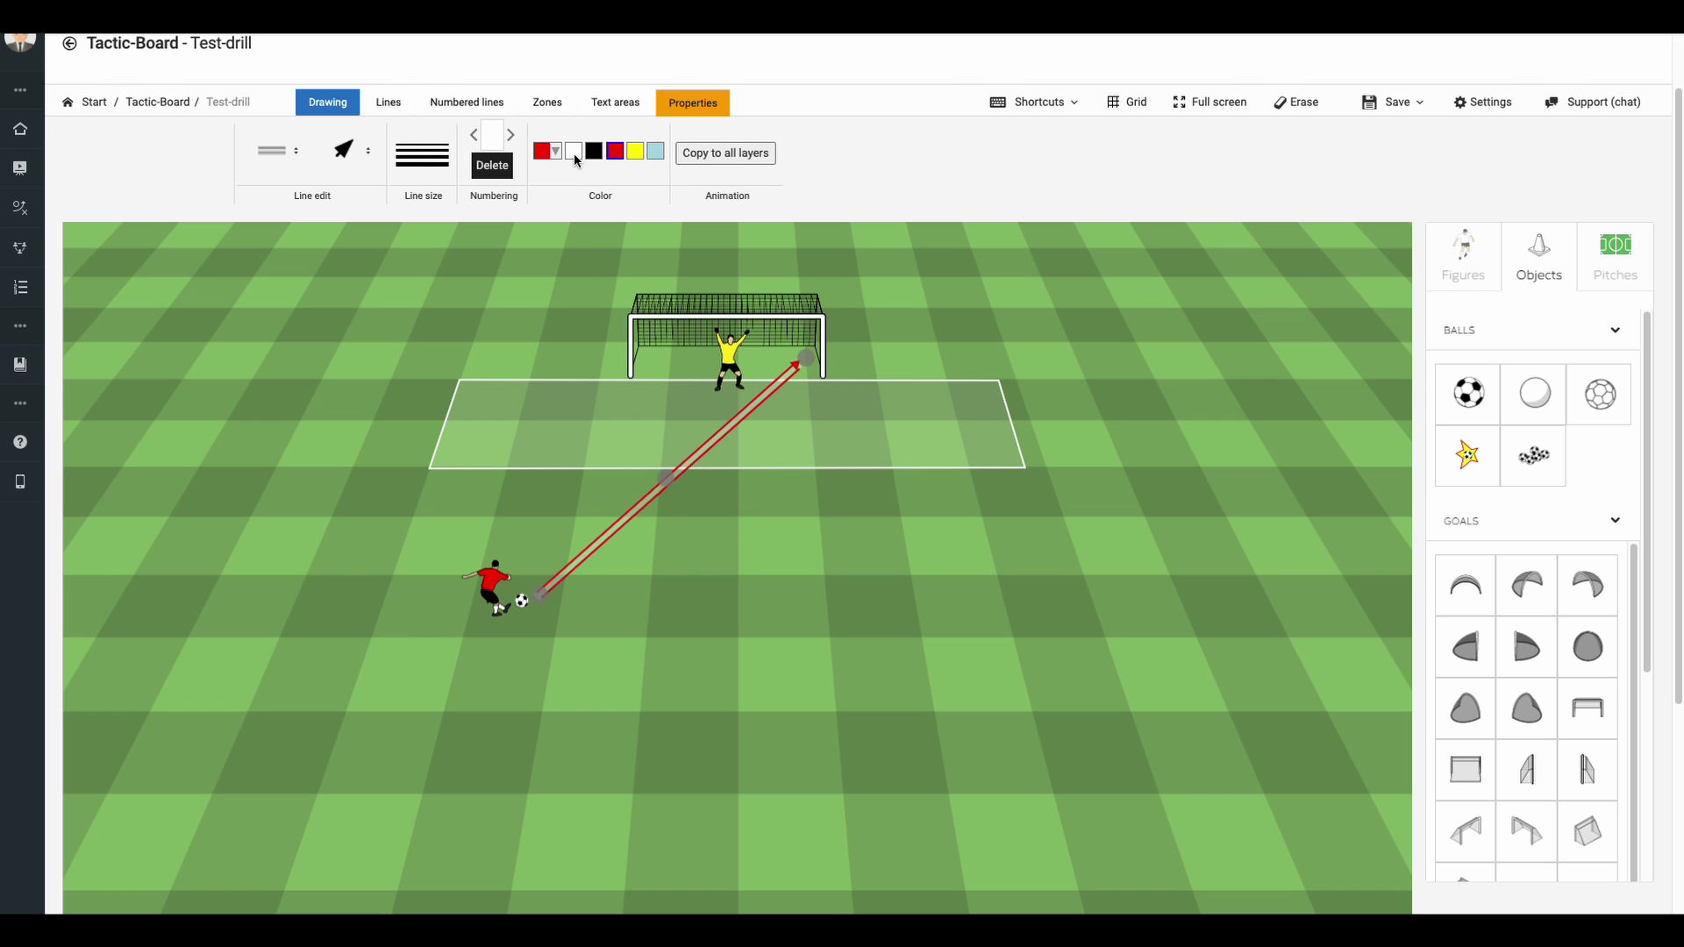
{"action": "left_click", "coordinate": [575, 157]}
{"action": "left_click_drag", "start_coordinate": [666, 479], "coordinate": [742, 516]}
{"action": "left_click", "coordinate": [931, 541]}
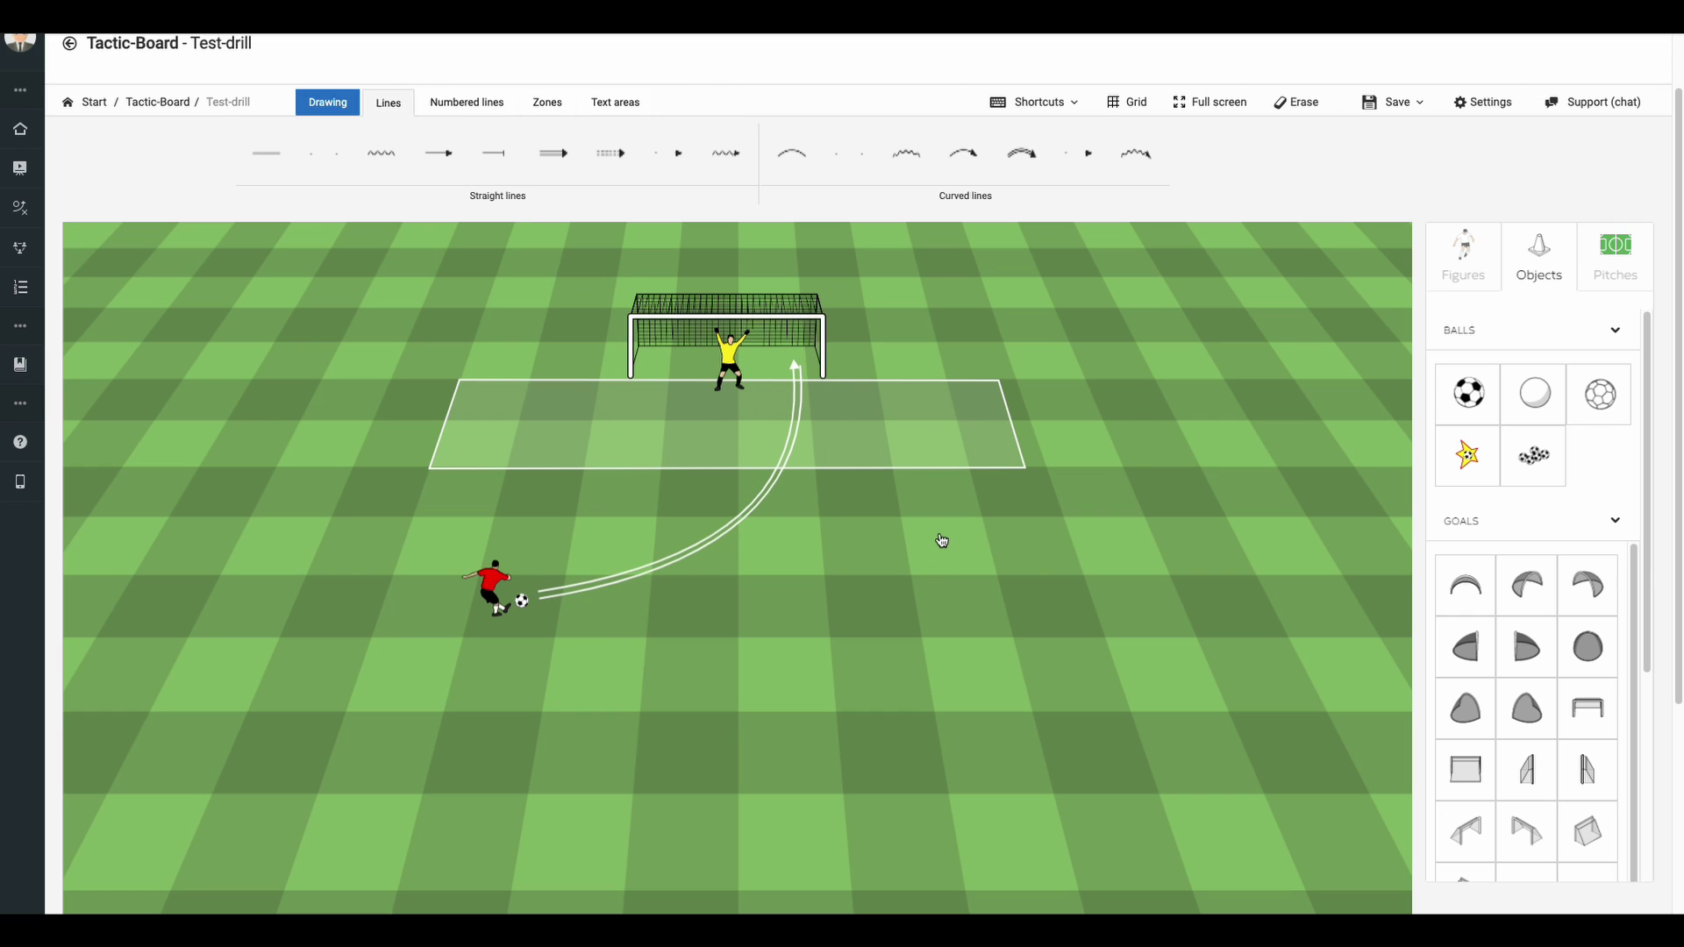
Place a coach figure on the right side of the pitch.
{"action": "left_click", "coordinate": [1463, 259]}
{"action": "left_click", "coordinate": [1495, 331]}
{"action": "left_click_drag", "start_coordinate": [1482, 390], "coordinate": [1242, 394]}
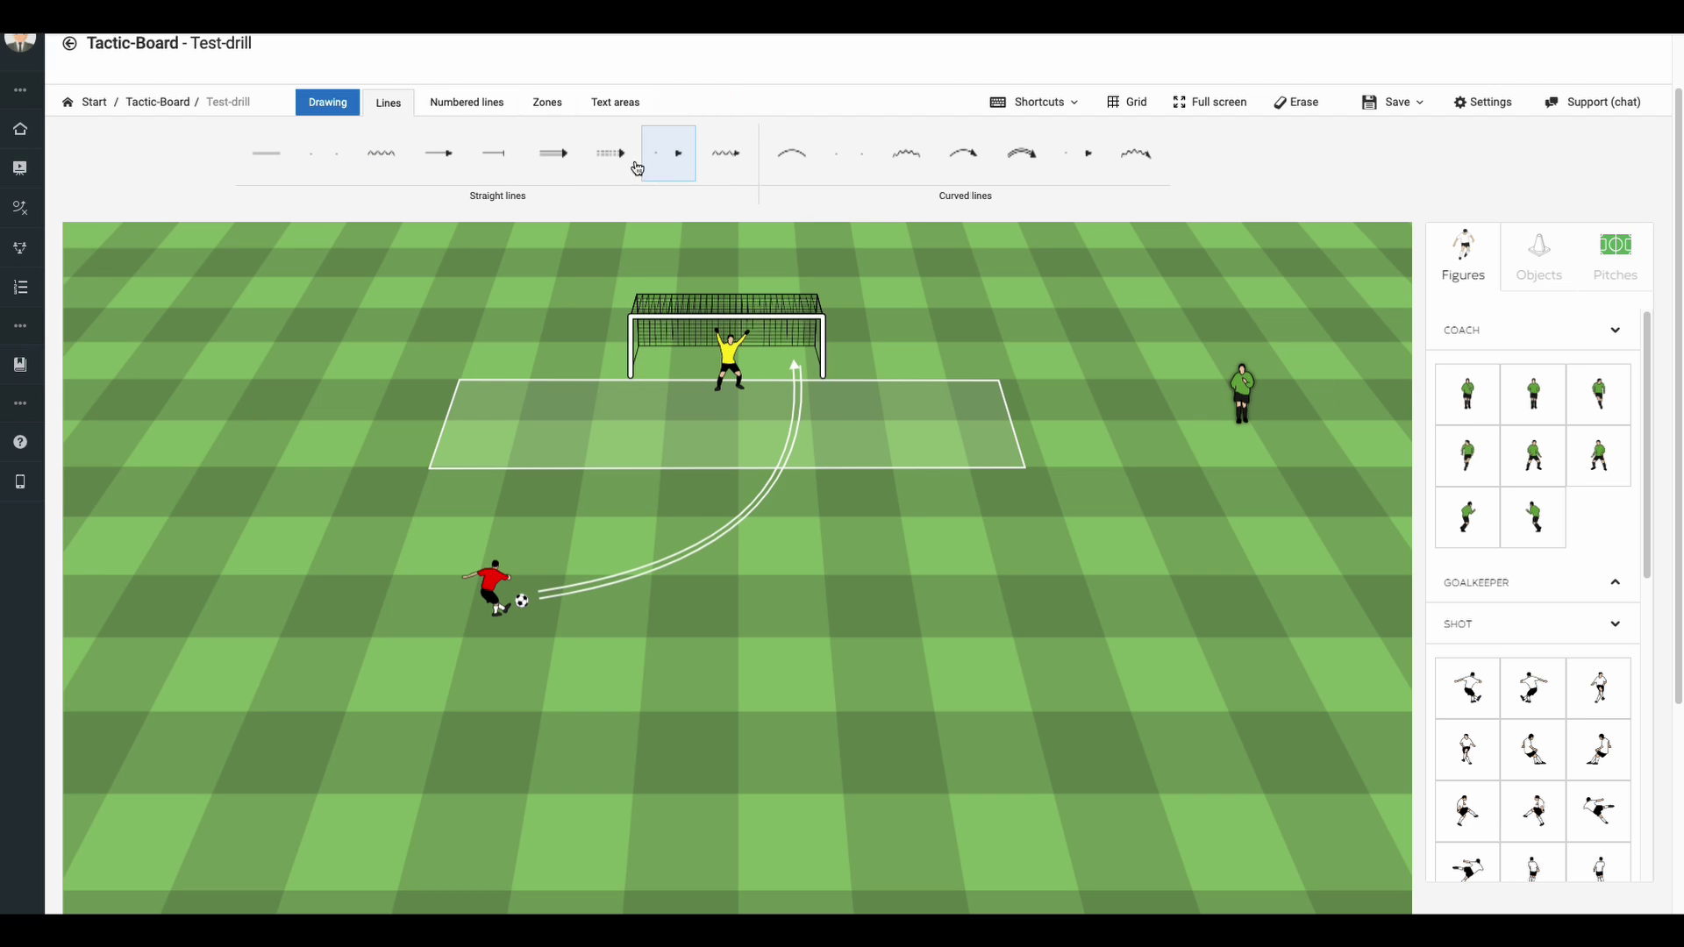
Add a speech bubble beside the coach reading 'Good shot'.
{"action": "left_click", "coordinate": [615, 102]}
{"action": "left_click", "coordinate": [315, 155]}
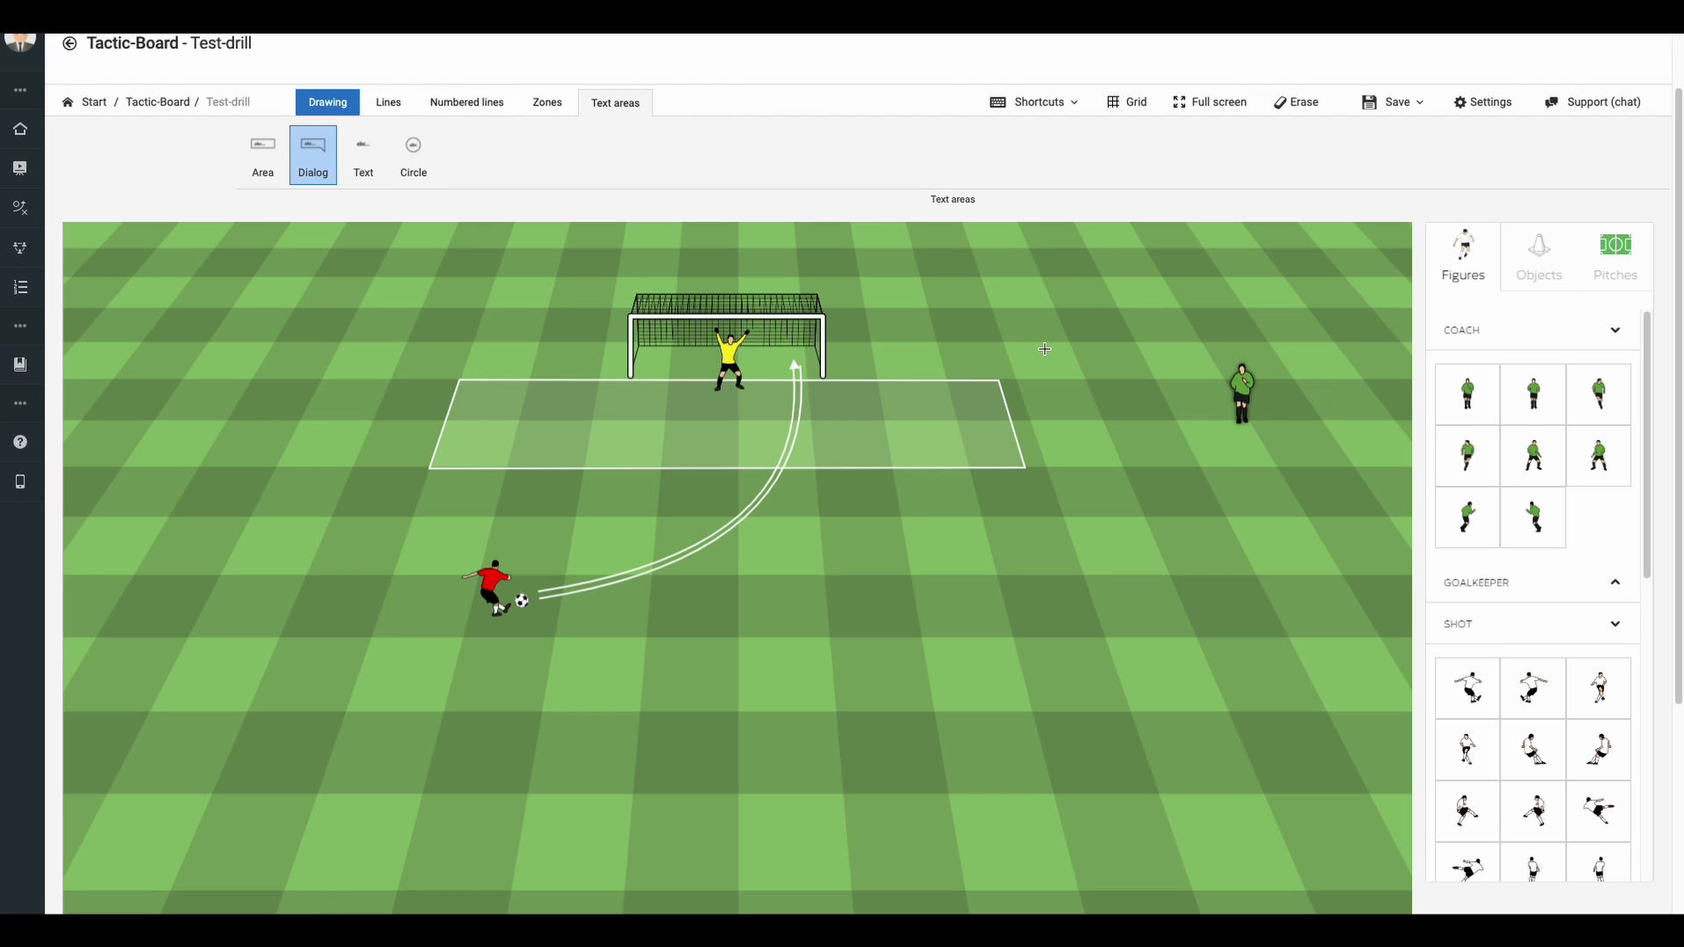
{"action": "left_click", "coordinate": [1198, 360]}
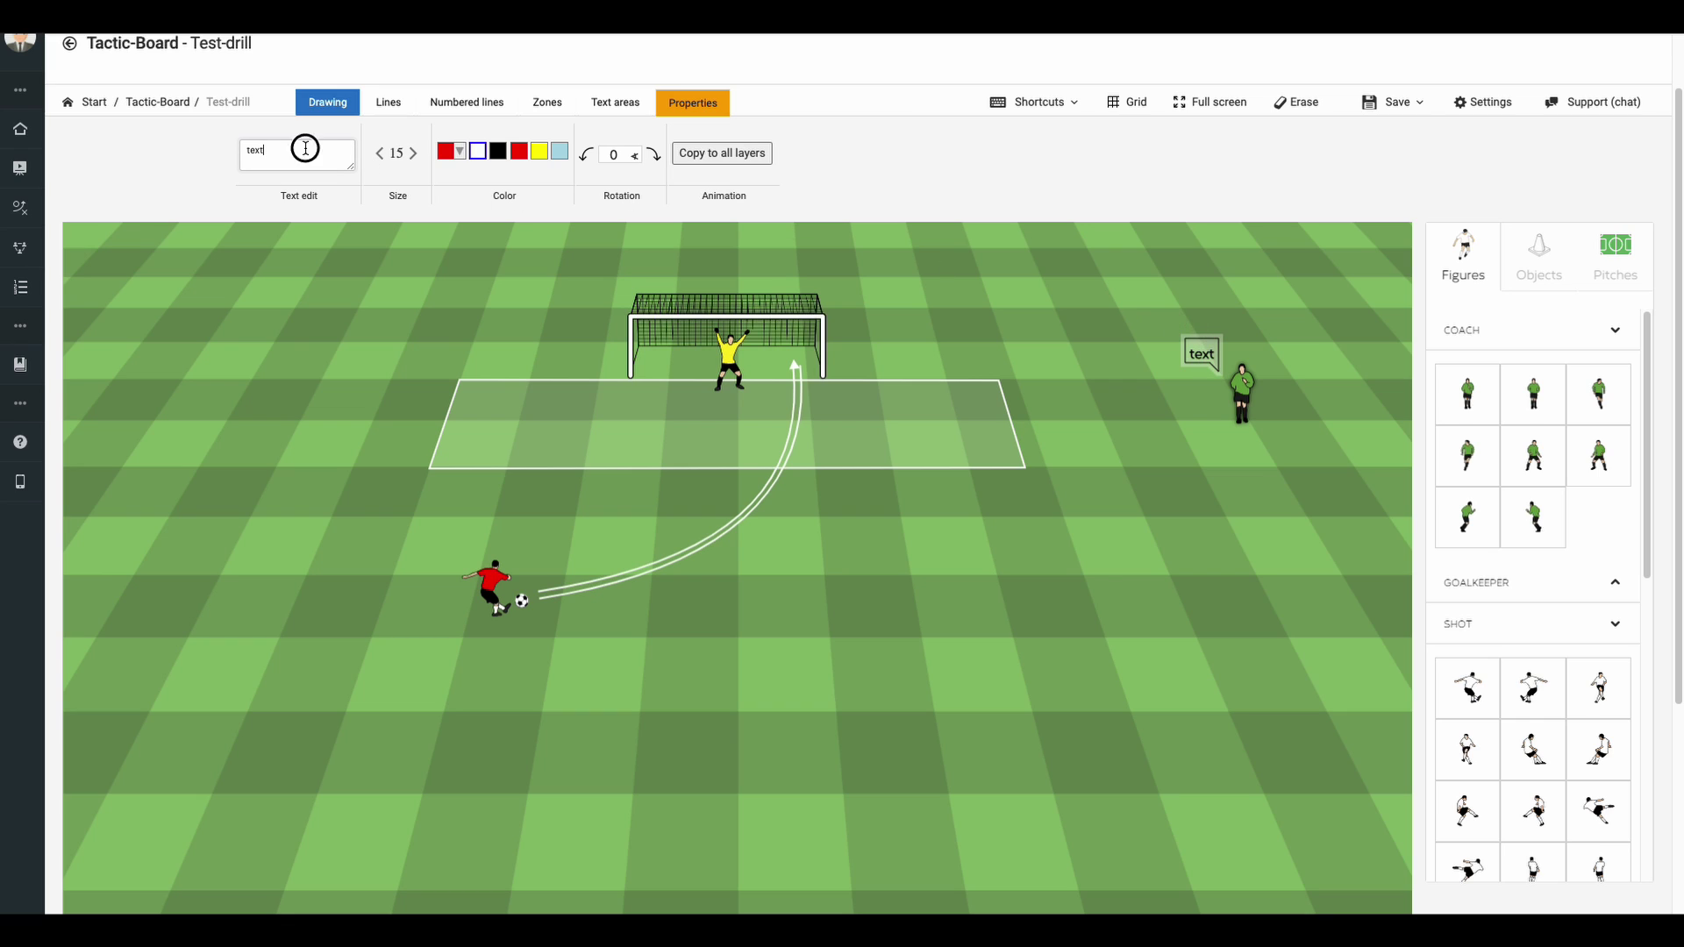
{"action": "type", "text": "Good "}
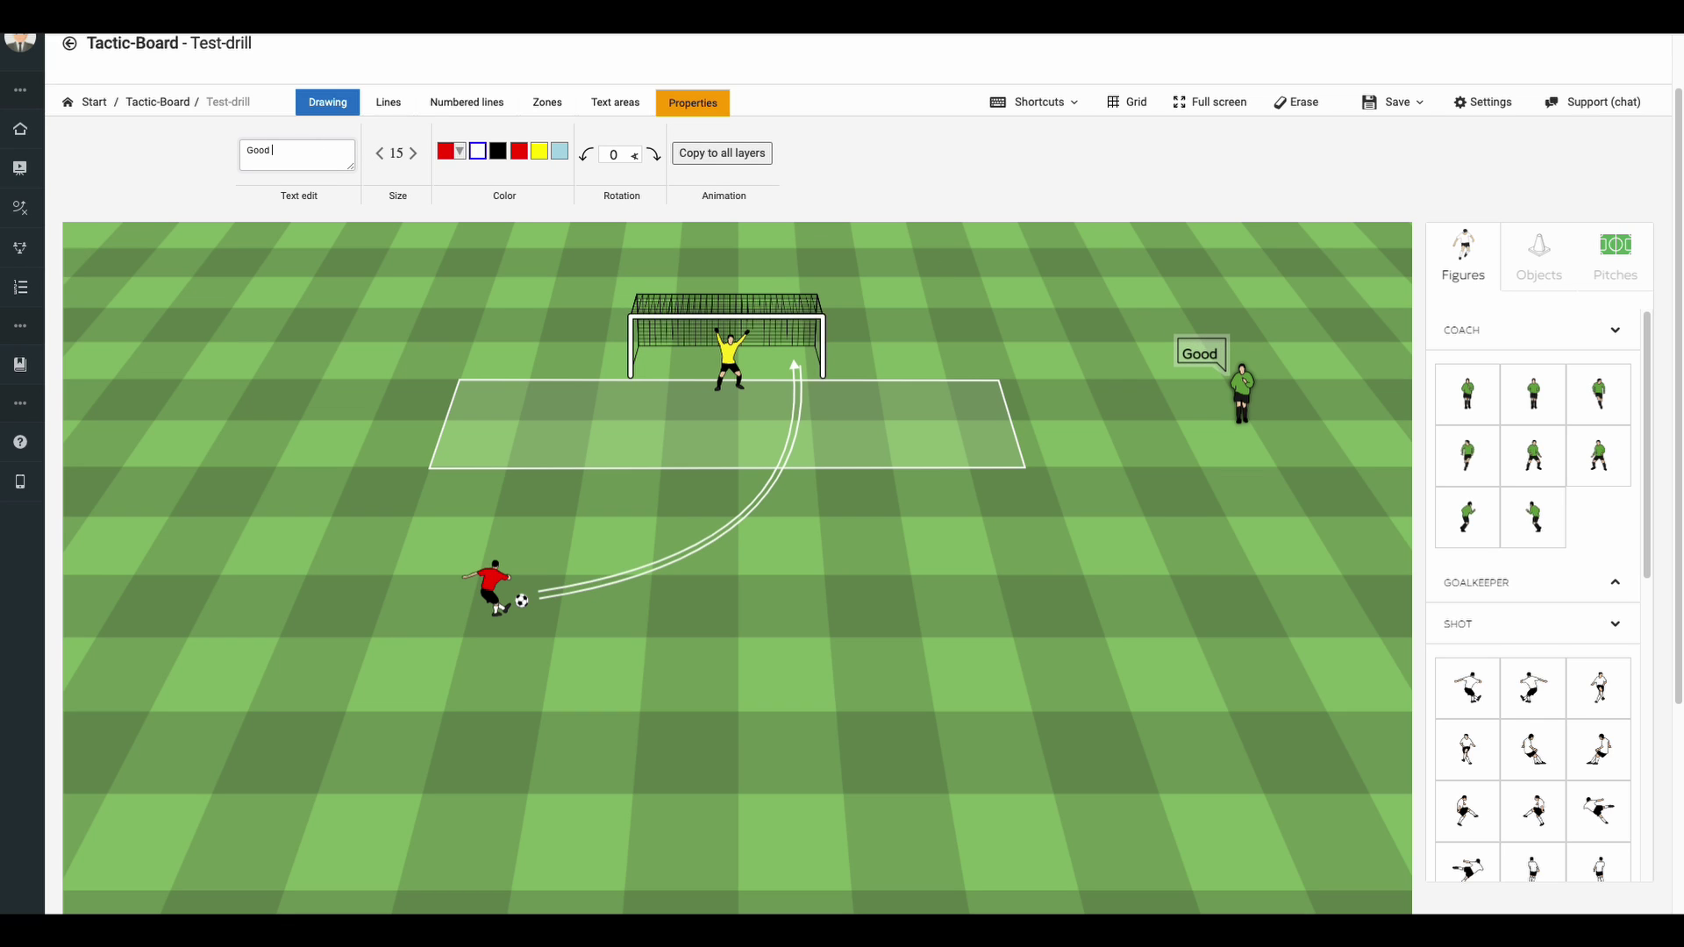
{"action": "type", "text": "shot"}
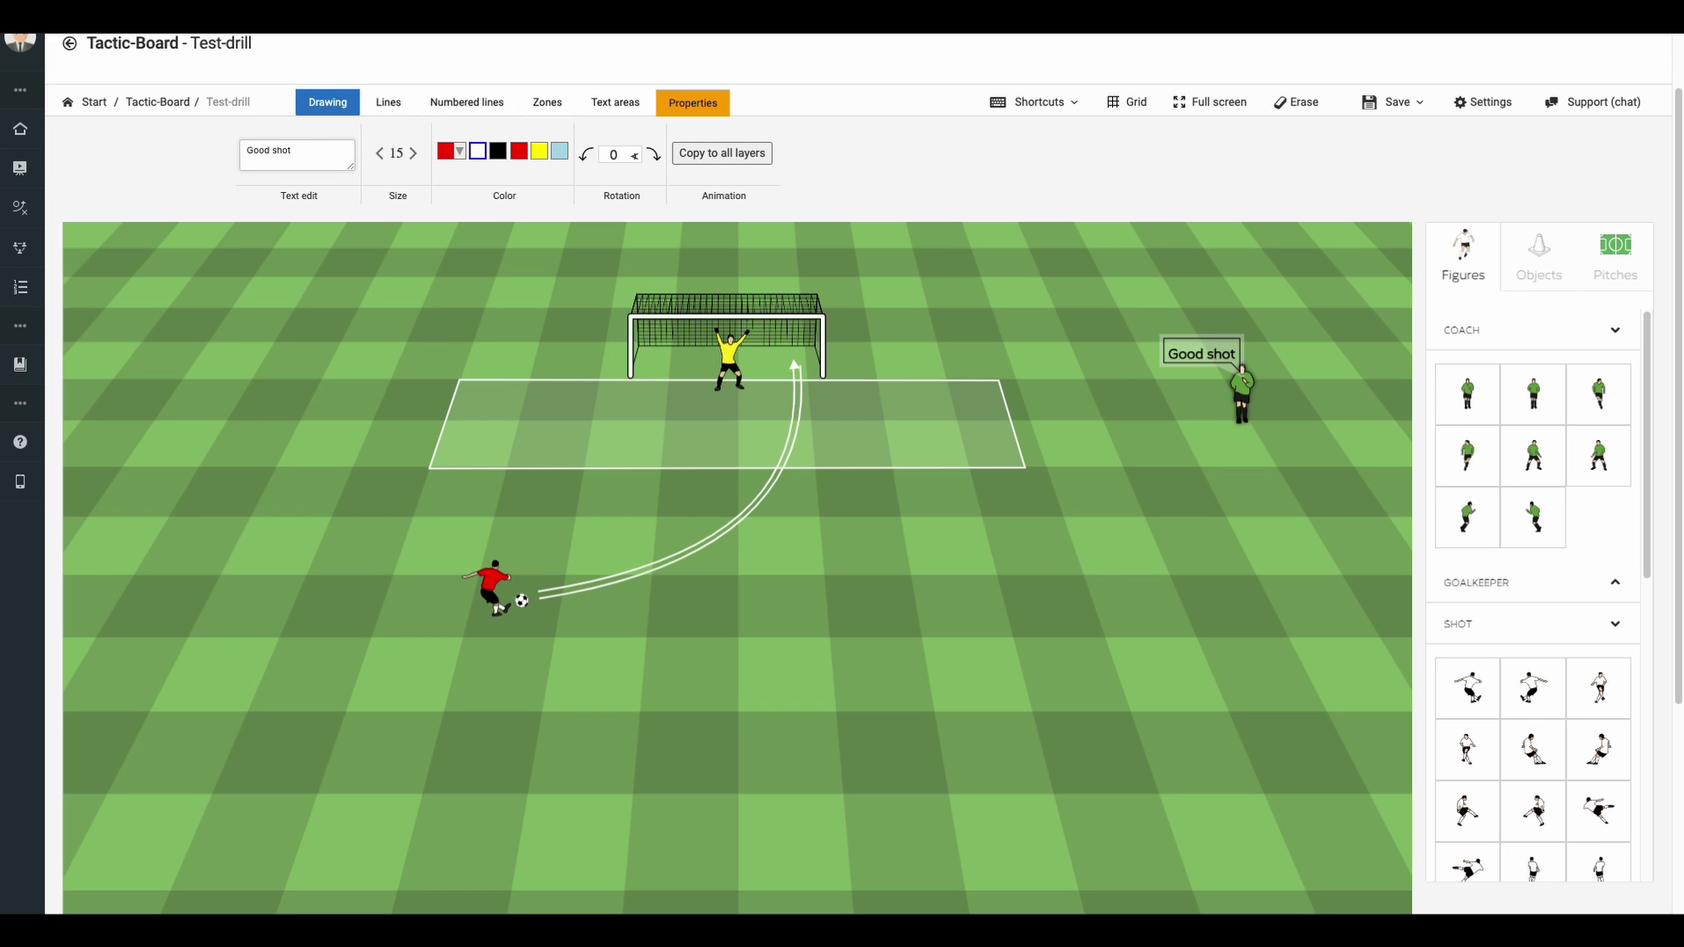
{"action": "left_click", "coordinate": [1083, 502]}
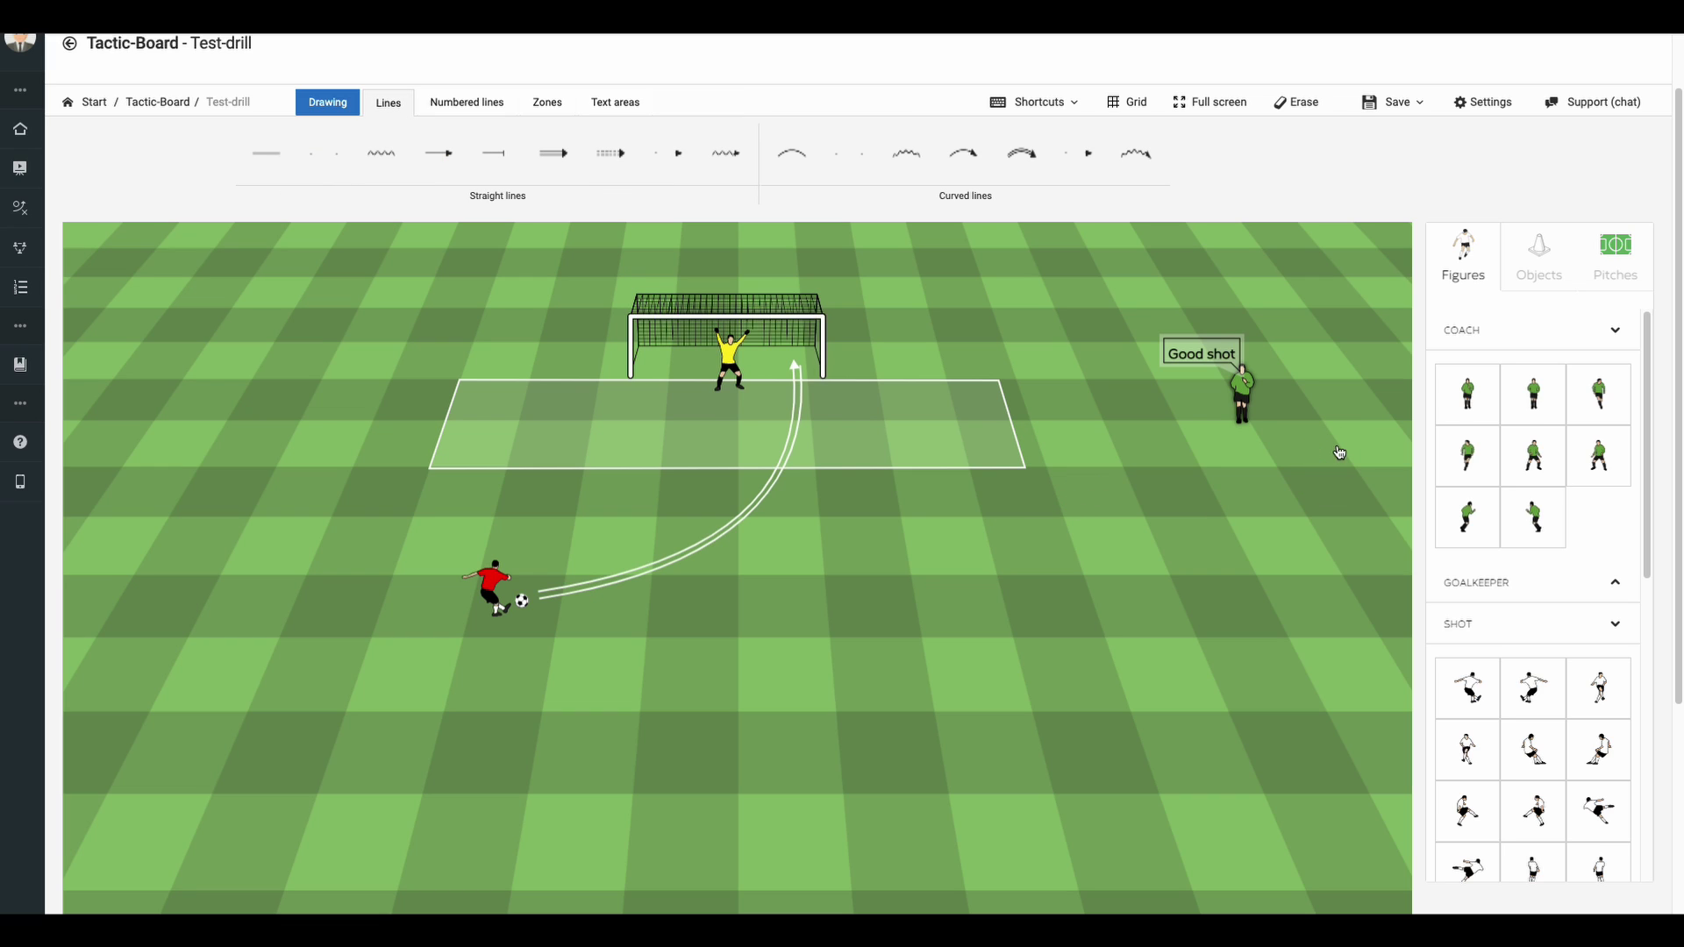
Save the tactic-board project.
{"action": "left_click", "coordinate": [1400, 100]}
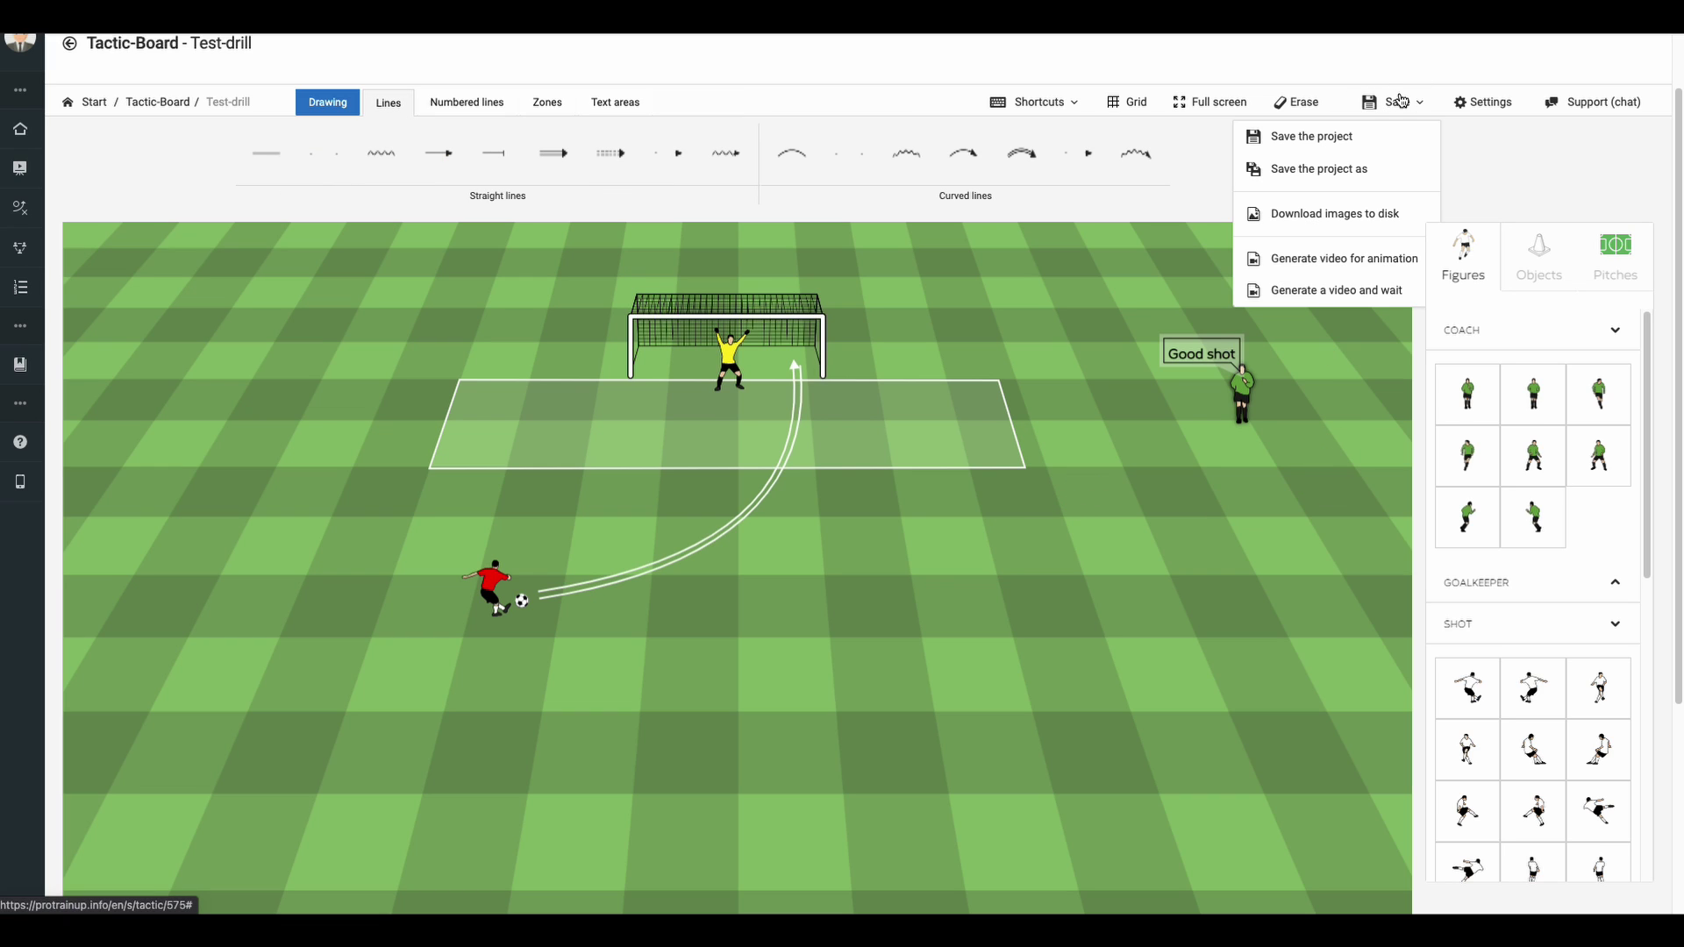
{"action": "left_click", "coordinate": [1346, 141]}
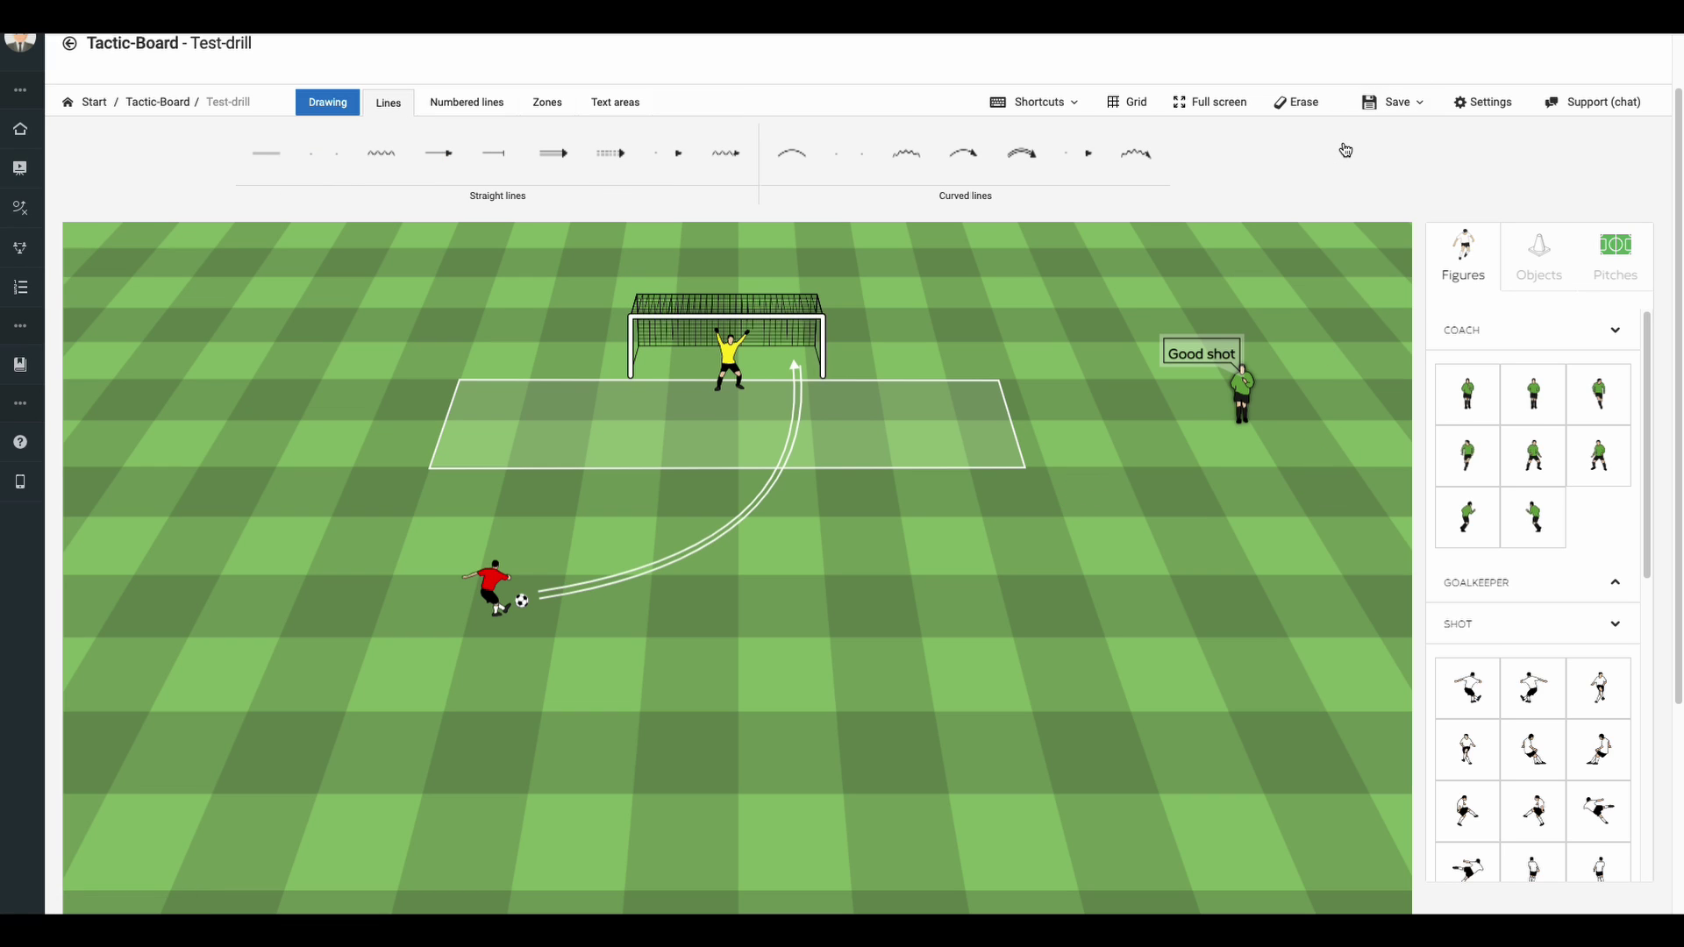
{"action": "scroll", "coordinate": [1290, 426], "scroll_direction": "up", "scroll_amount": 1}
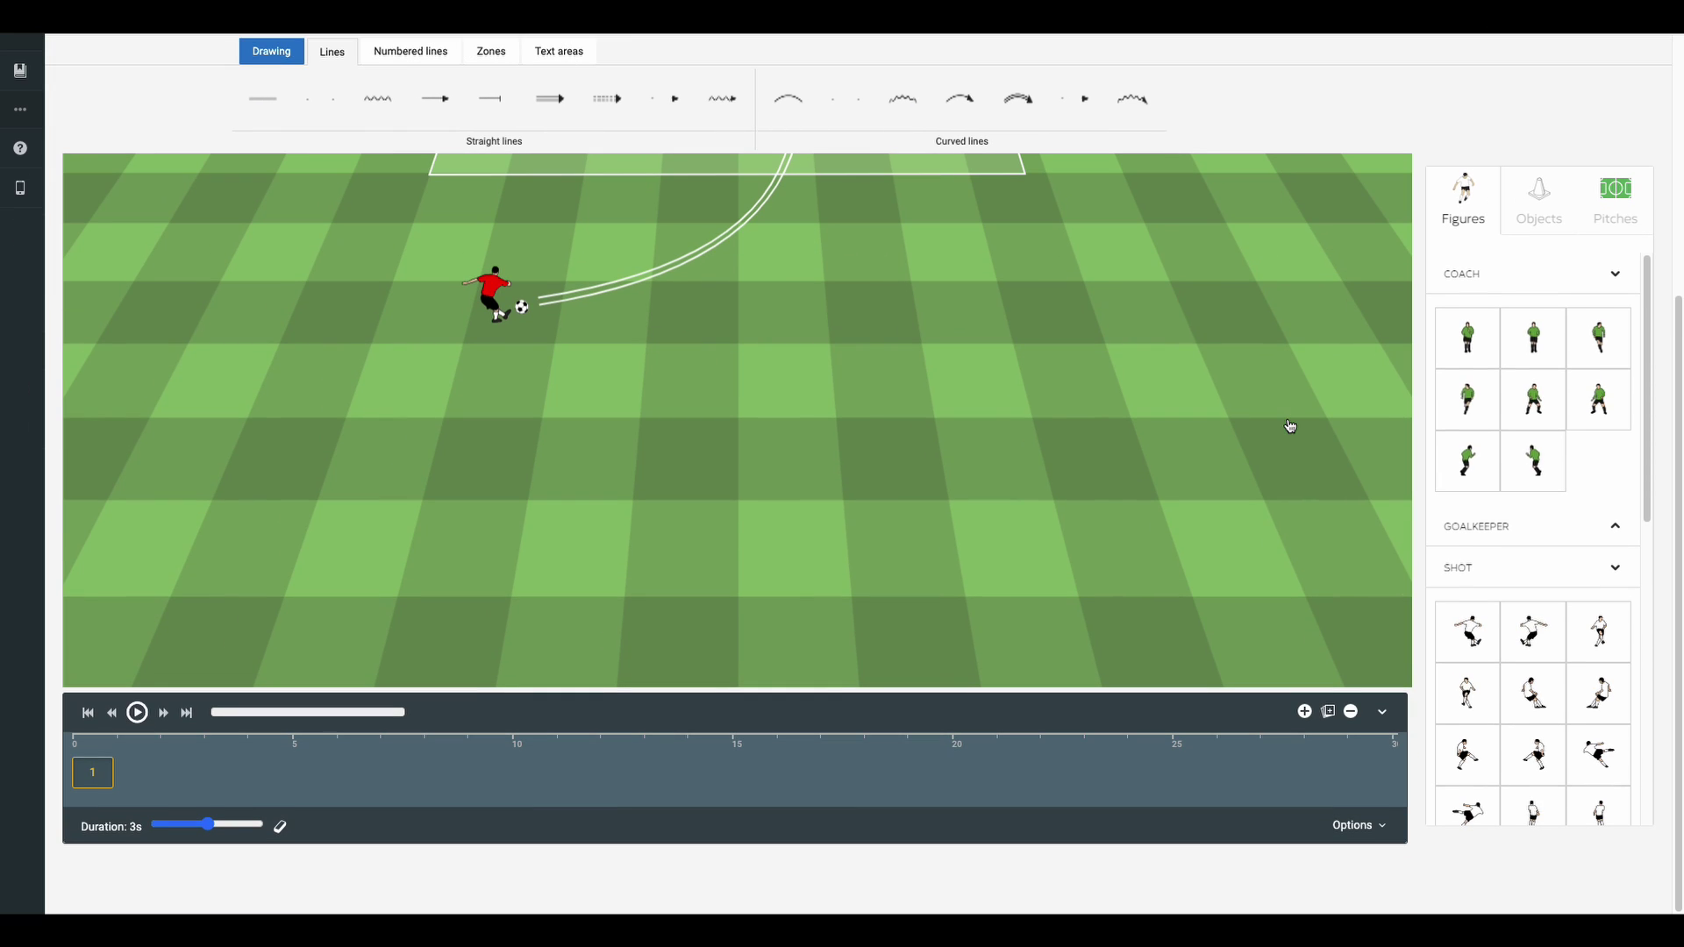
Set frame duration to 1s and add a second frame with the ball in the goal's top-right corner.
{"action": "left_click_drag", "start_coordinate": [196, 829], "coordinate": [154, 824]}
{"action": "left_click", "coordinate": [1306, 711]}
{"action": "scroll", "coordinate": [1214, 605], "scroll_direction": "up", "scroll_amount": 3}
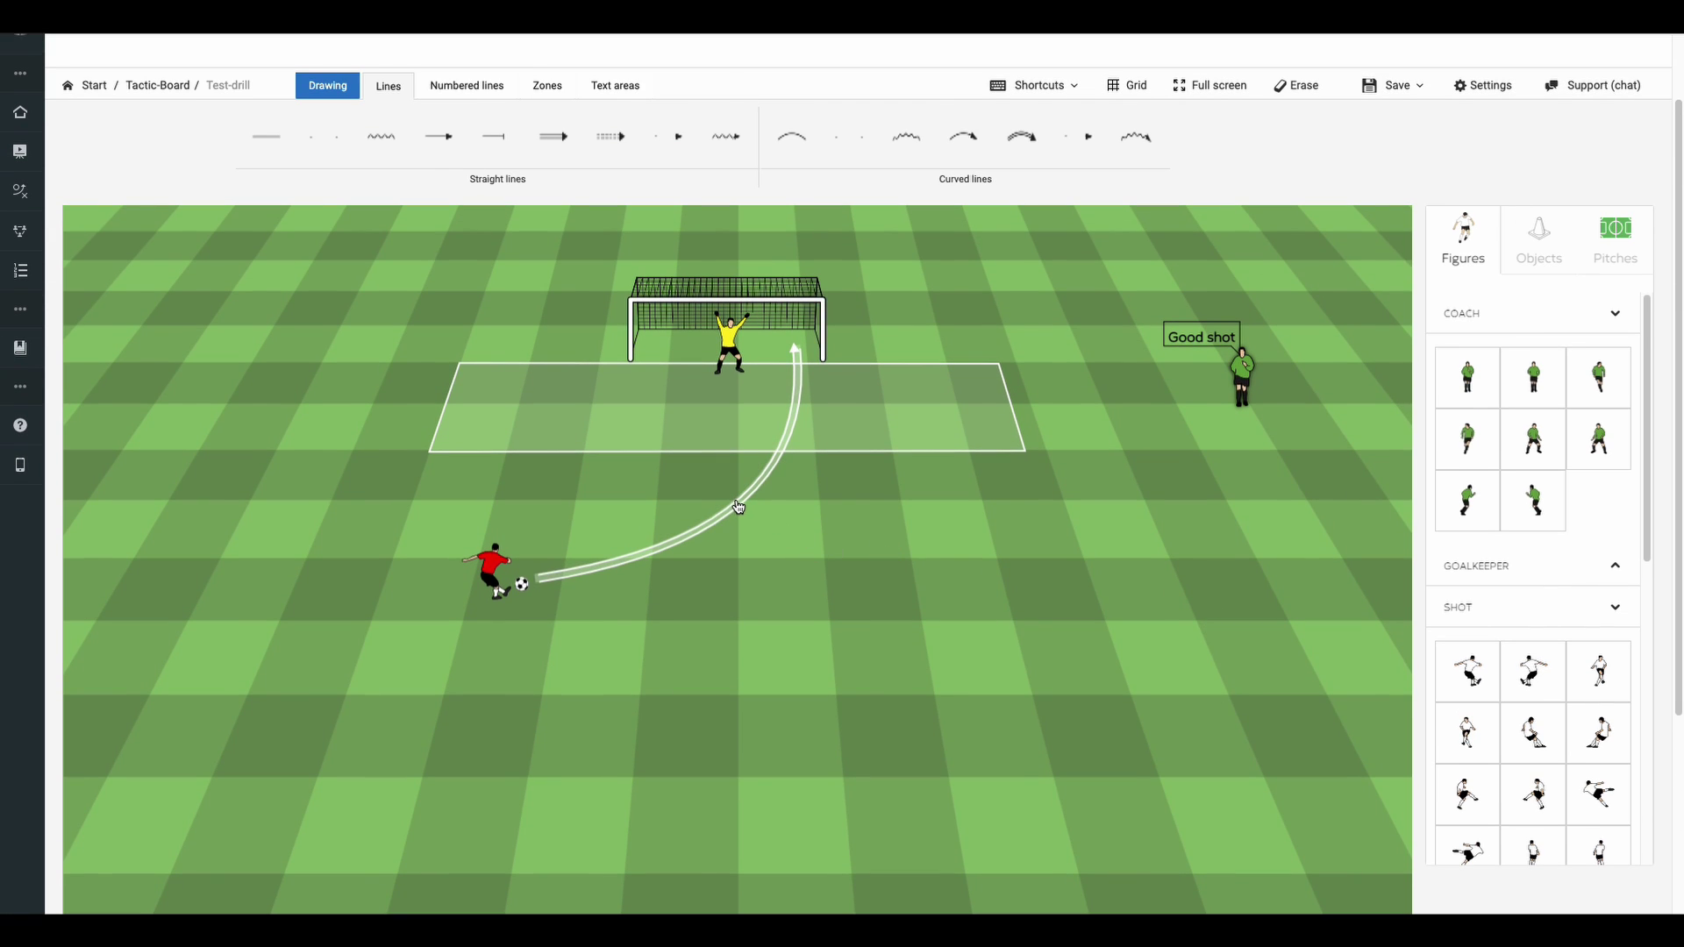
{"action": "right_click", "coordinate": [741, 506]}
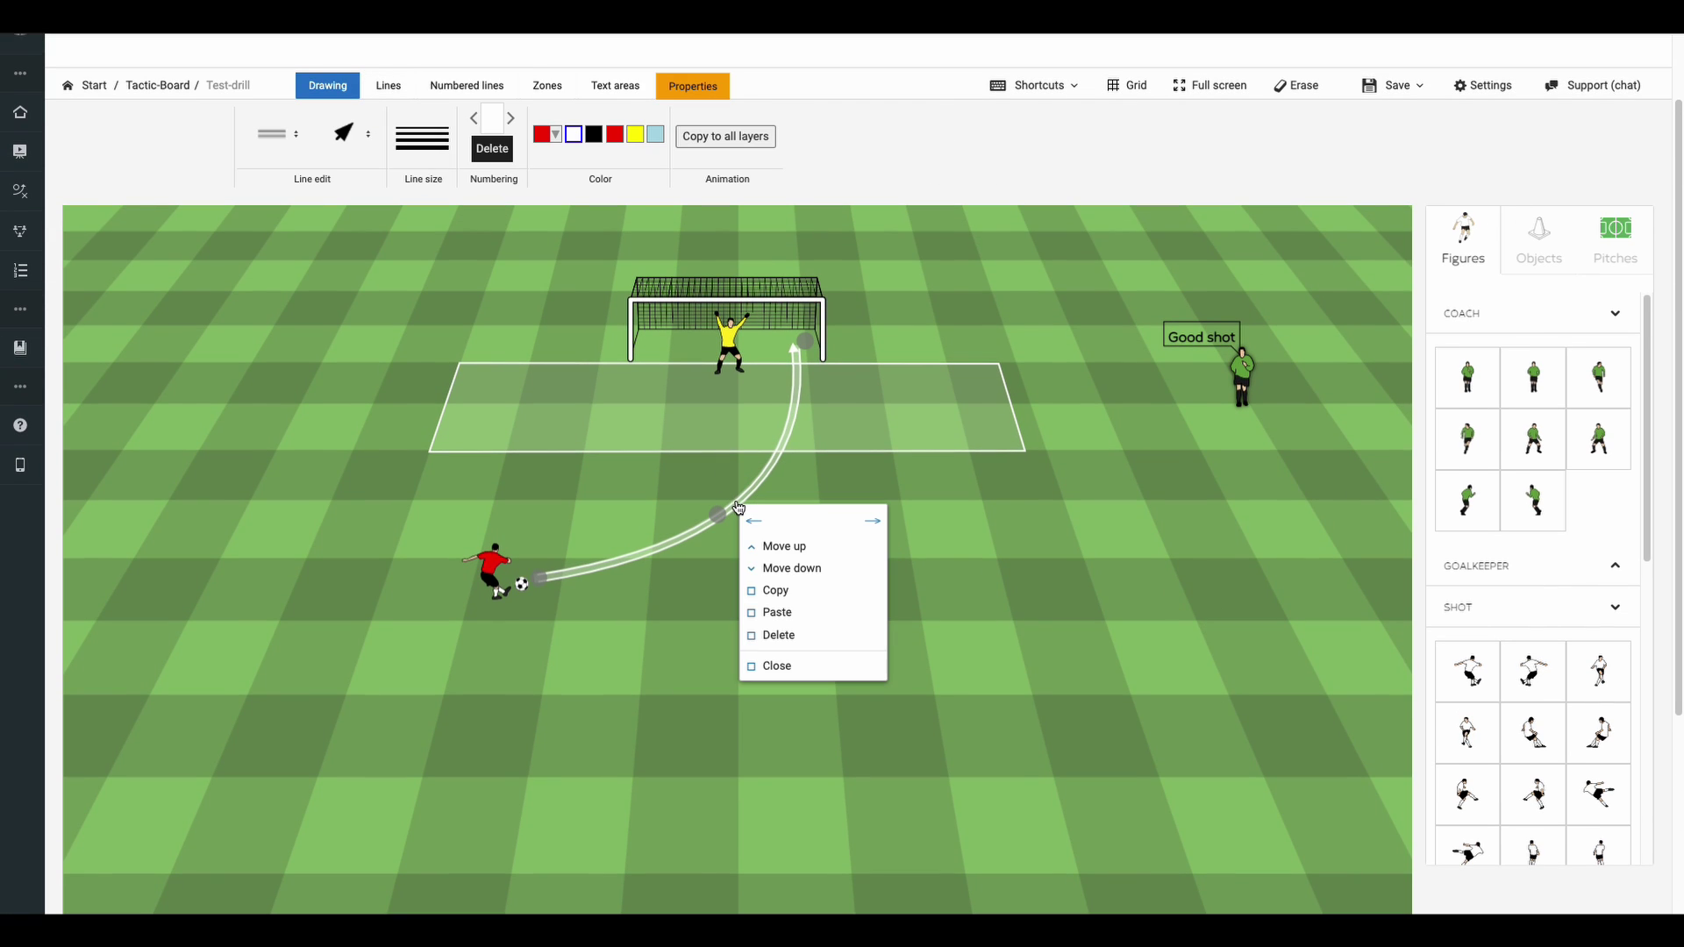
{"action": "left_click", "coordinate": [805, 634]}
{"action": "mouse_move", "coordinate": [538, 593]}
{"action": "left_mouse_down"}
{"action": "mouse_move", "coordinate": [628, 564]}
{"action": "mouse_move", "coordinate": [804, 406]}
{"action": "mouse_move", "coordinate": [815, 313]}
{"action": "left_mouse_up"}
{"action": "left_click", "coordinate": [891, 692]}
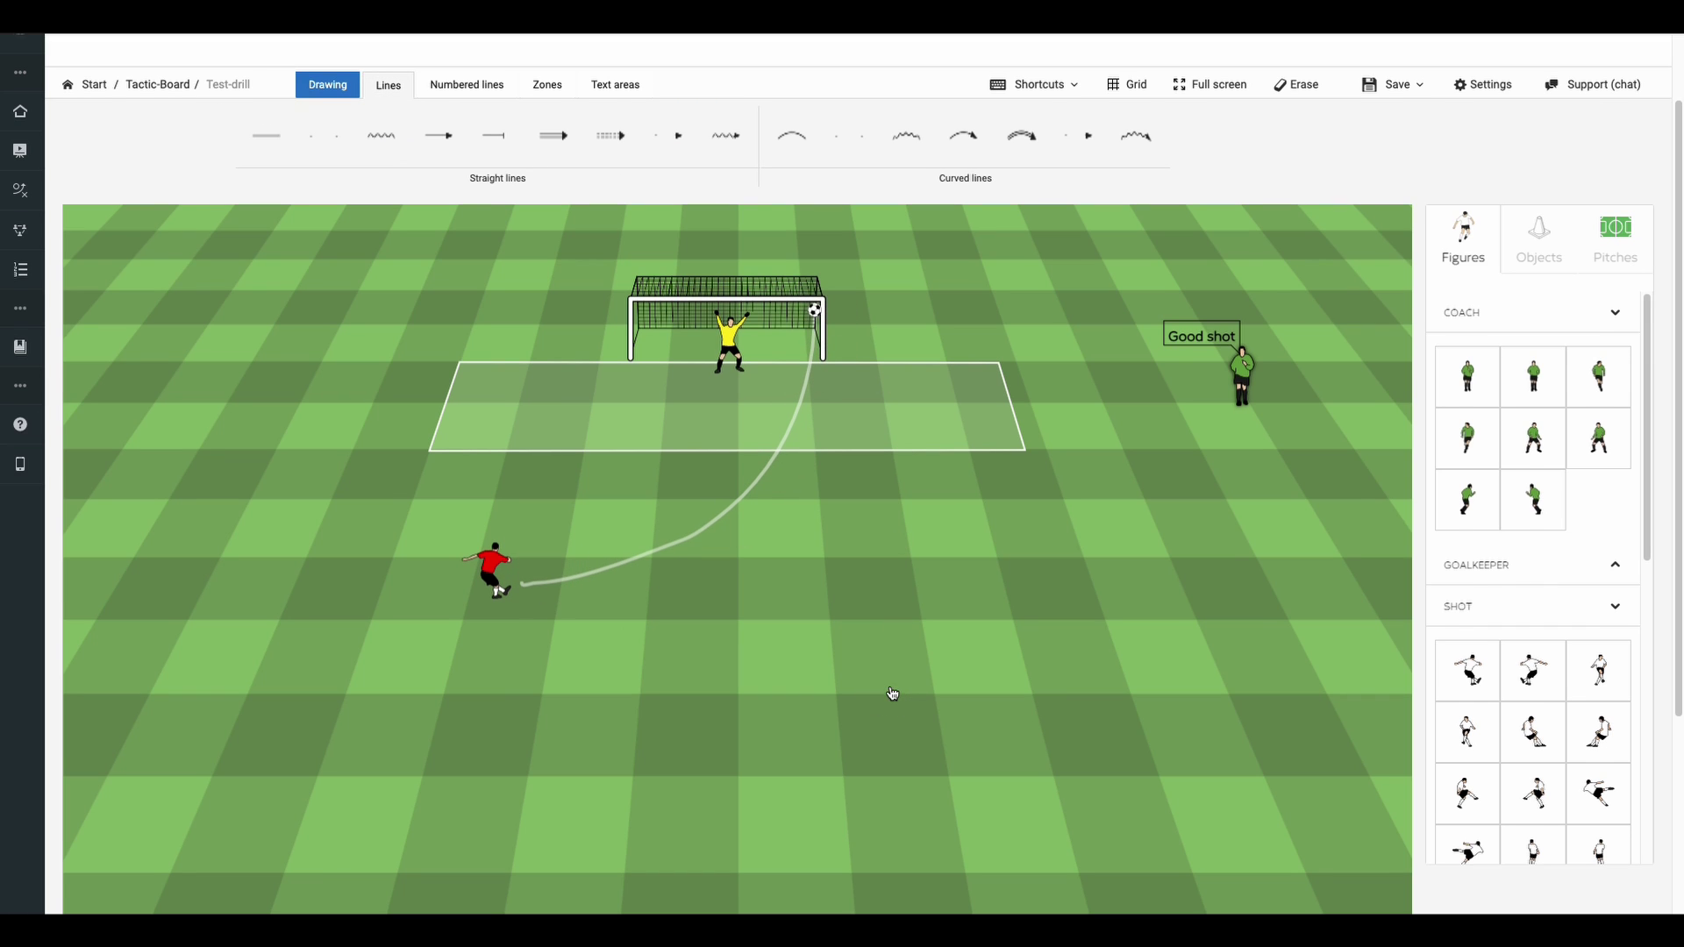
Play the shot animation from the first frame, then bring up the saving options.
{"action": "scroll", "coordinate": [890, 691], "scroll_direction": "down", "scroll_amount": 3}
{"action": "left_click", "coordinate": [104, 779]}
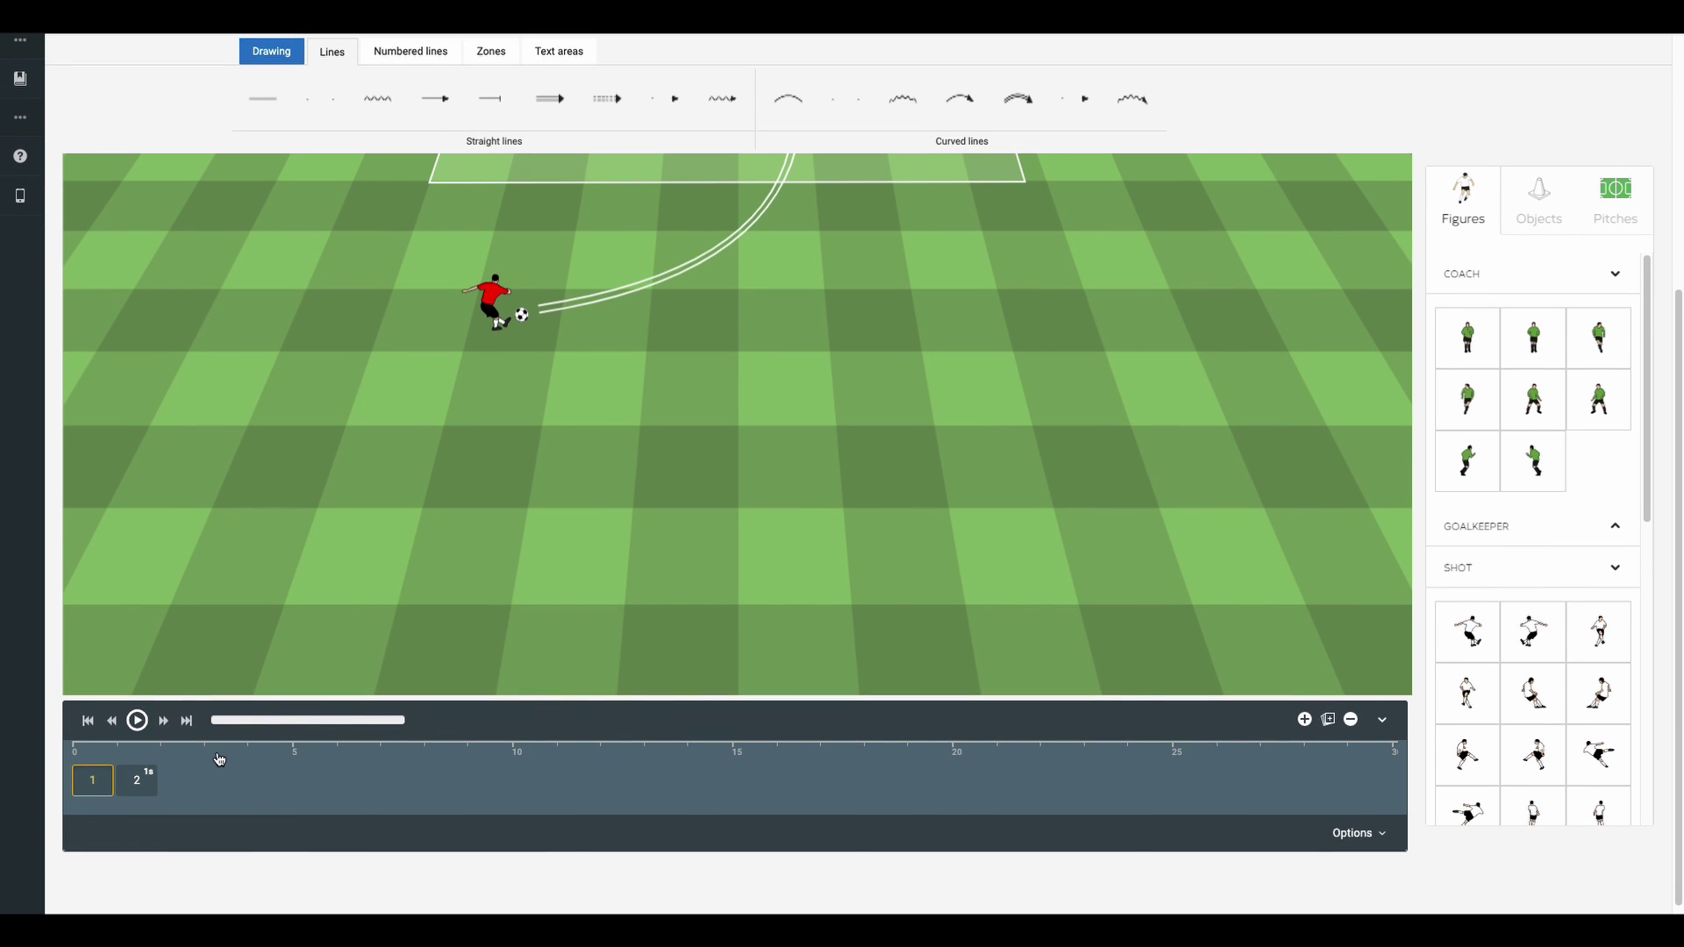
{"action": "scroll", "coordinate": [218, 760], "scroll_direction": "up", "scroll_amount": 3}
{"action": "scroll", "coordinate": [223, 778], "scroll_direction": "down", "scroll_amount": 1}
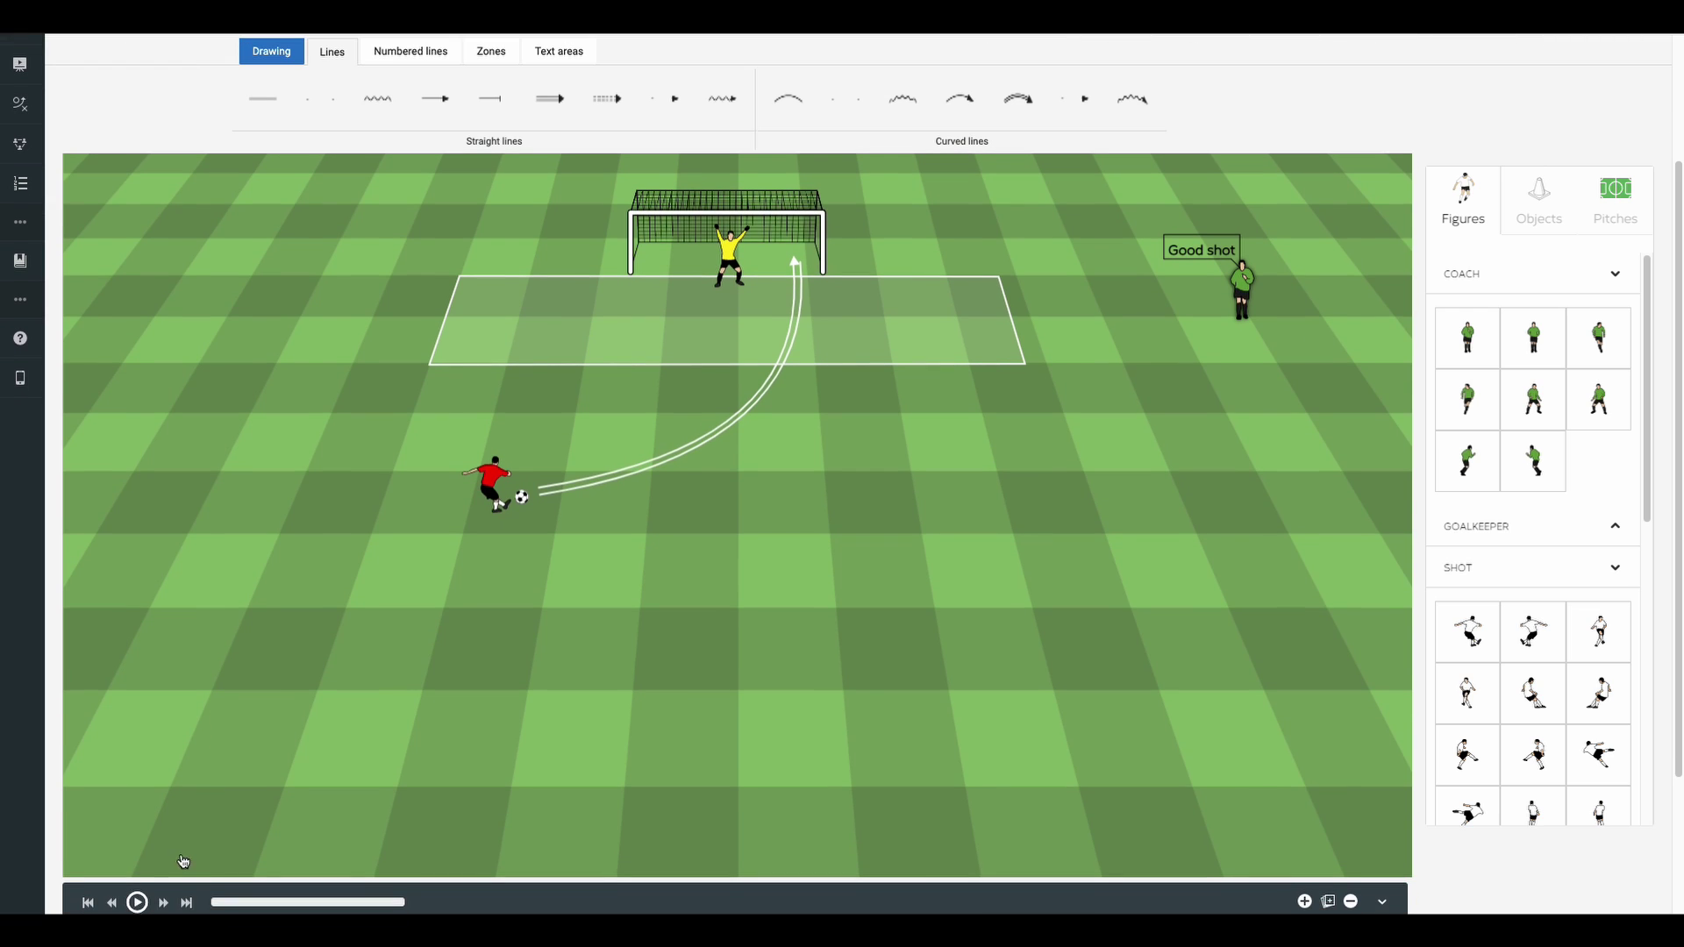
{"action": "left_click", "coordinate": [138, 902]}
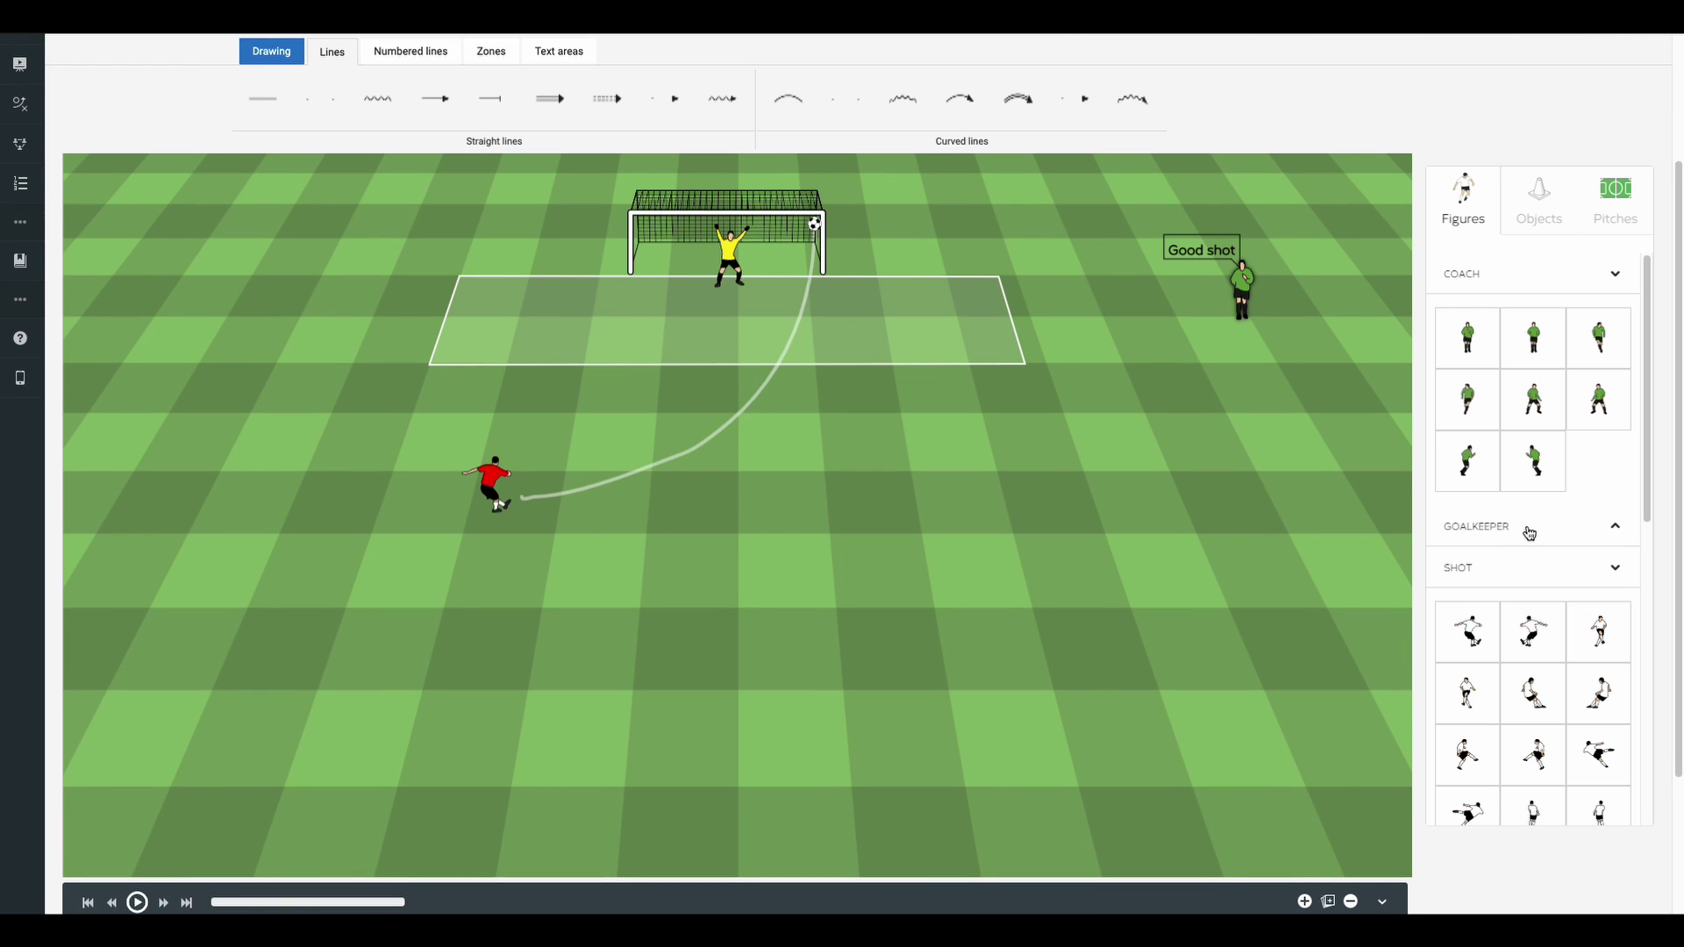
{"action": "scroll", "coordinate": [1528, 533], "scroll_direction": "up", "scroll_amount": 3}
{"action": "left_click", "coordinate": [1394, 175]}
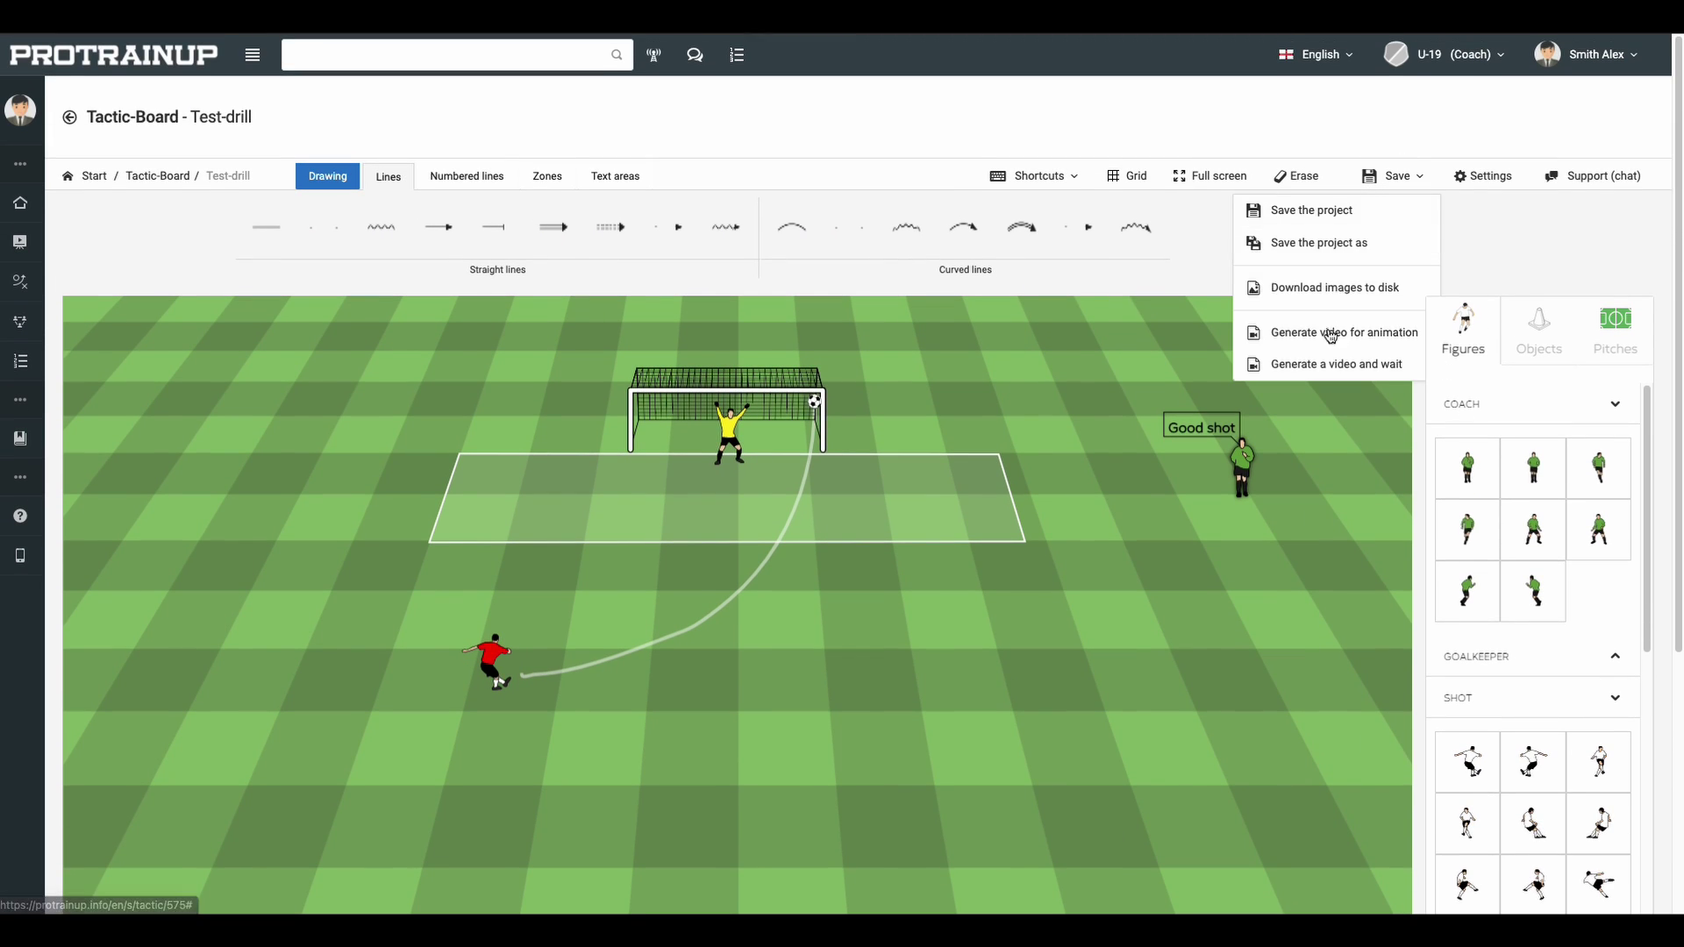
Create a new exercise in Exercises > Your library, opening the 'Exercise without a name' form.
{"action": "left_click", "coordinate": [1344, 487]}
{"action": "left_click", "coordinate": [260, 58]}
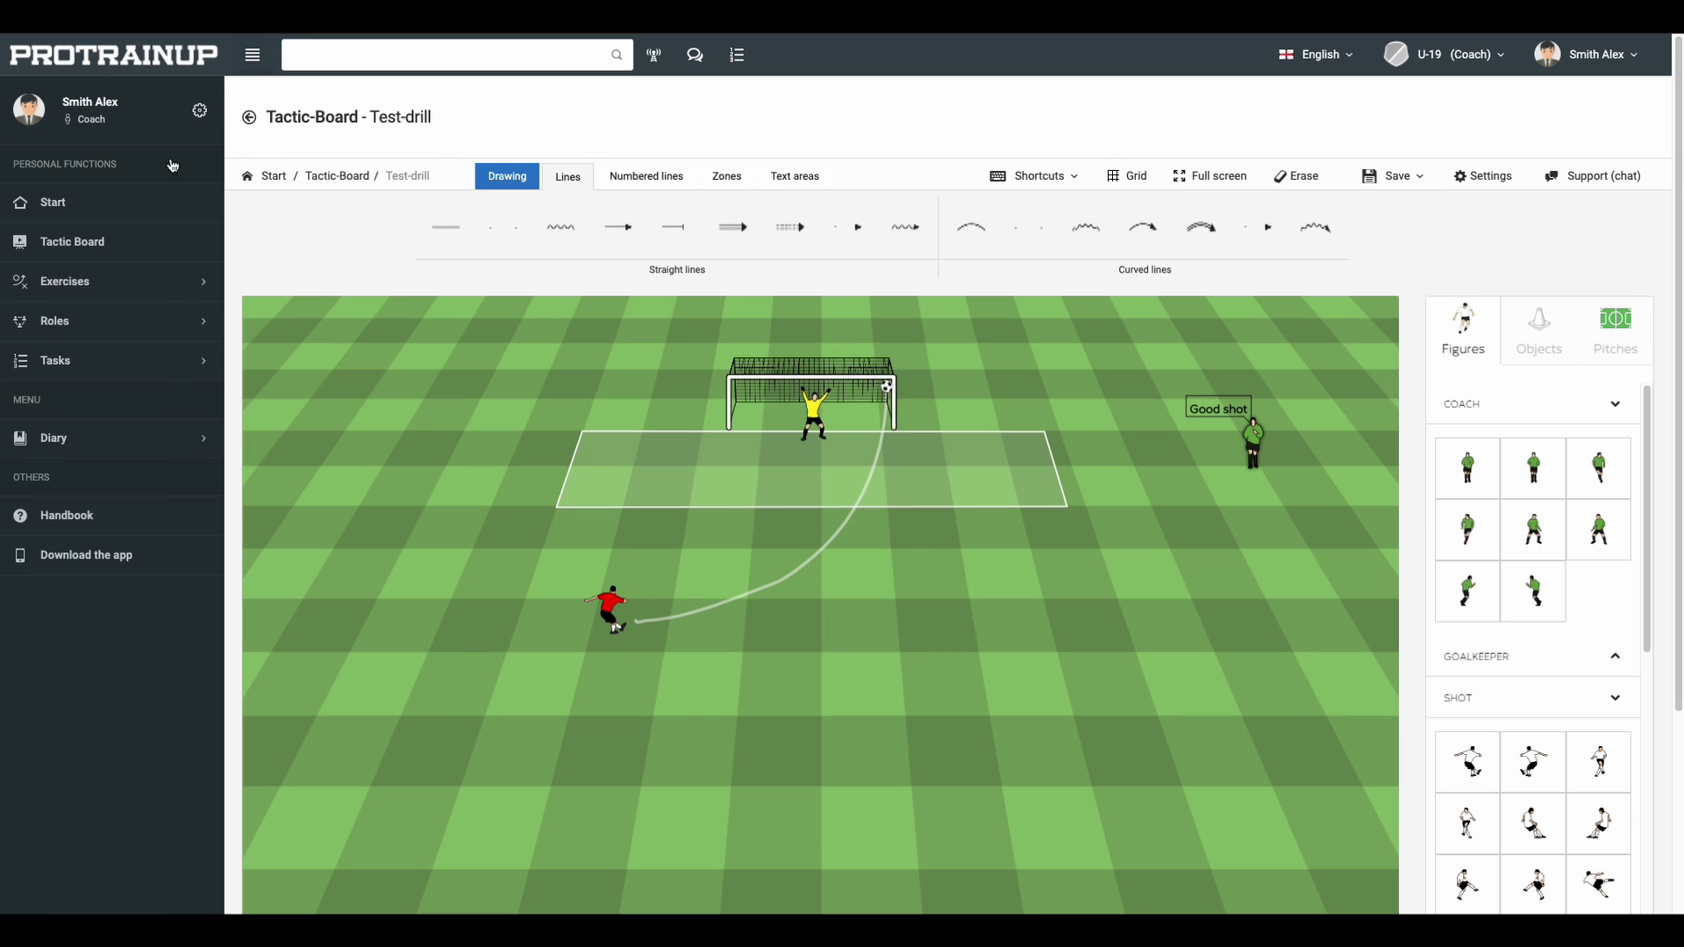
{"action": "left_click", "coordinate": [130, 283]}
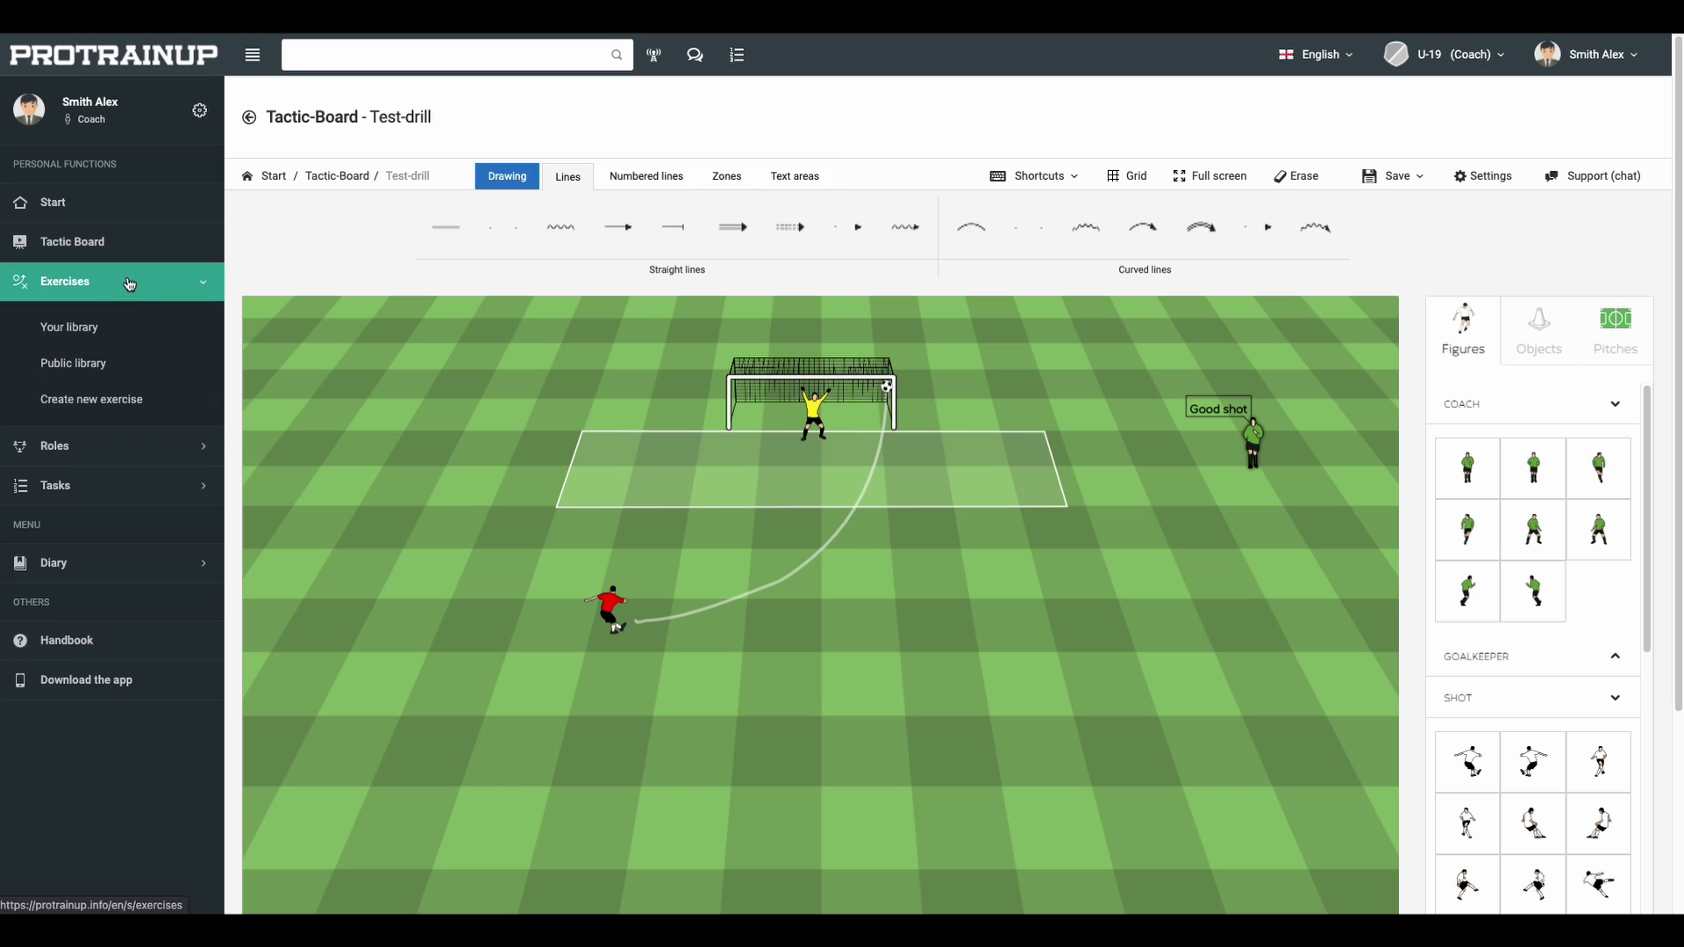
{"action": "left_click", "coordinate": [107, 321]}
{"action": "right_click", "coordinate": [597, 372]}
{"action": "left_click", "coordinate": [622, 396]}
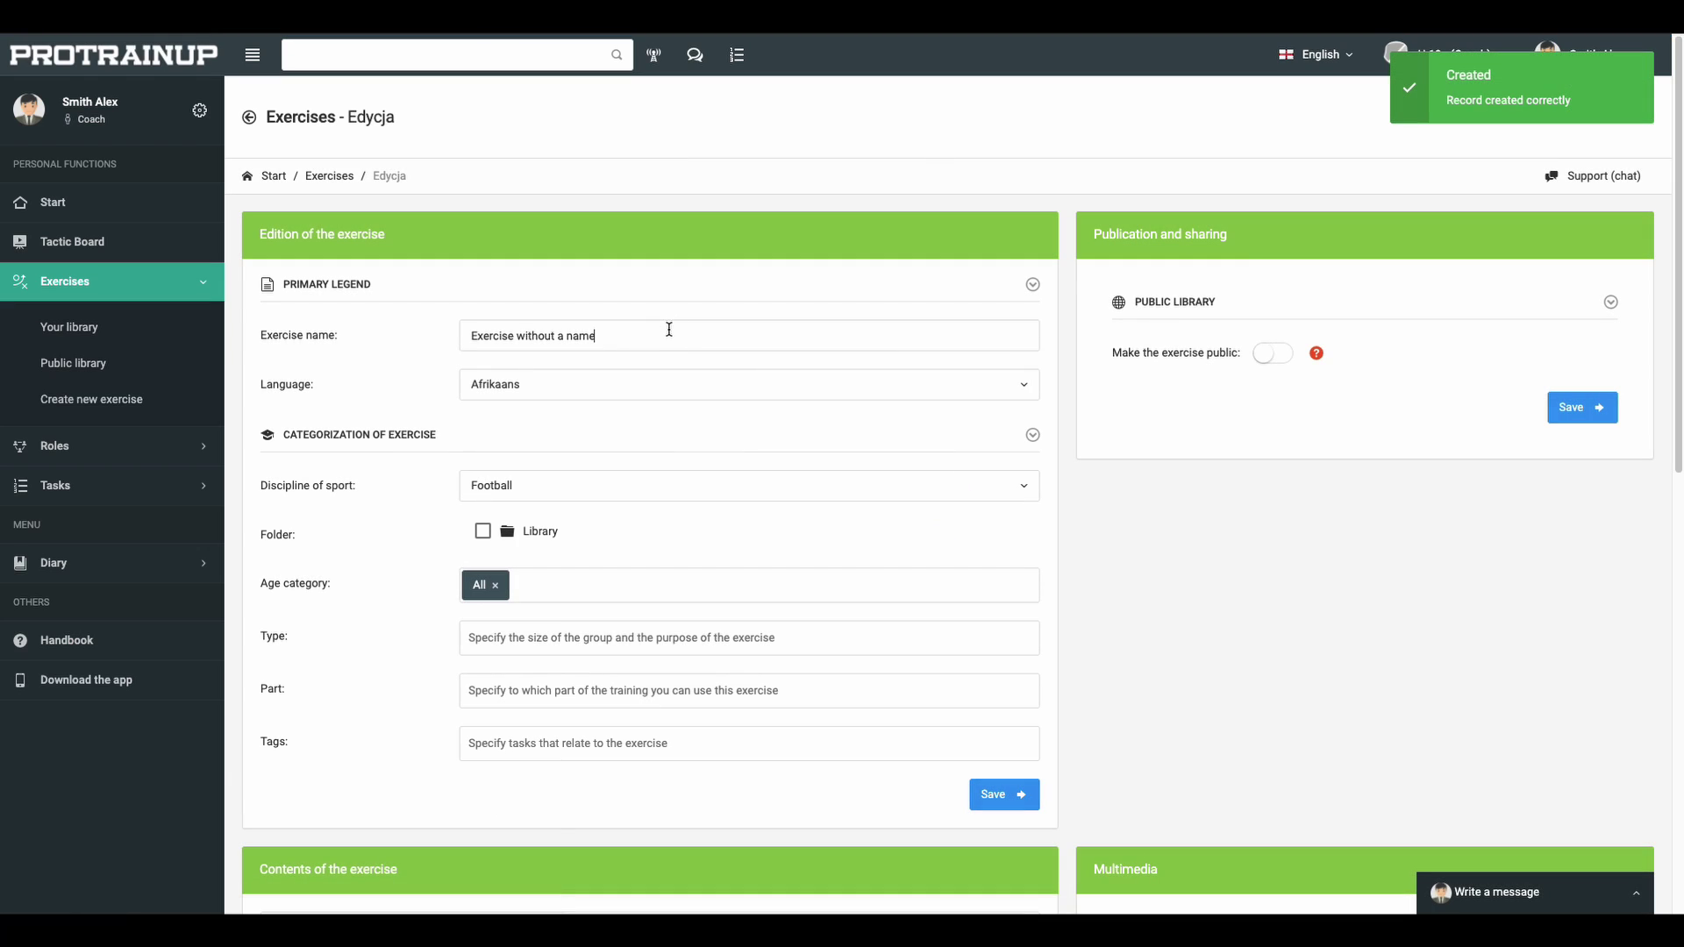
Name the exercise Drill 1 and set its language to English.
{"action": "type", "text": "Drill 1"}
{"action": "left_click", "coordinate": [535, 390]}
{"action": "type", "text": "end"}
{"action": "key", "text": "BackSpace"}
{"action": "left_click", "coordinate": [542, 472]}
File the exercise in the Library folder and change its age category from All to U19.
{"action": "scroll", "coordinate": [526, 506], "scroll_direction": "down", "scroll_amount": 1}
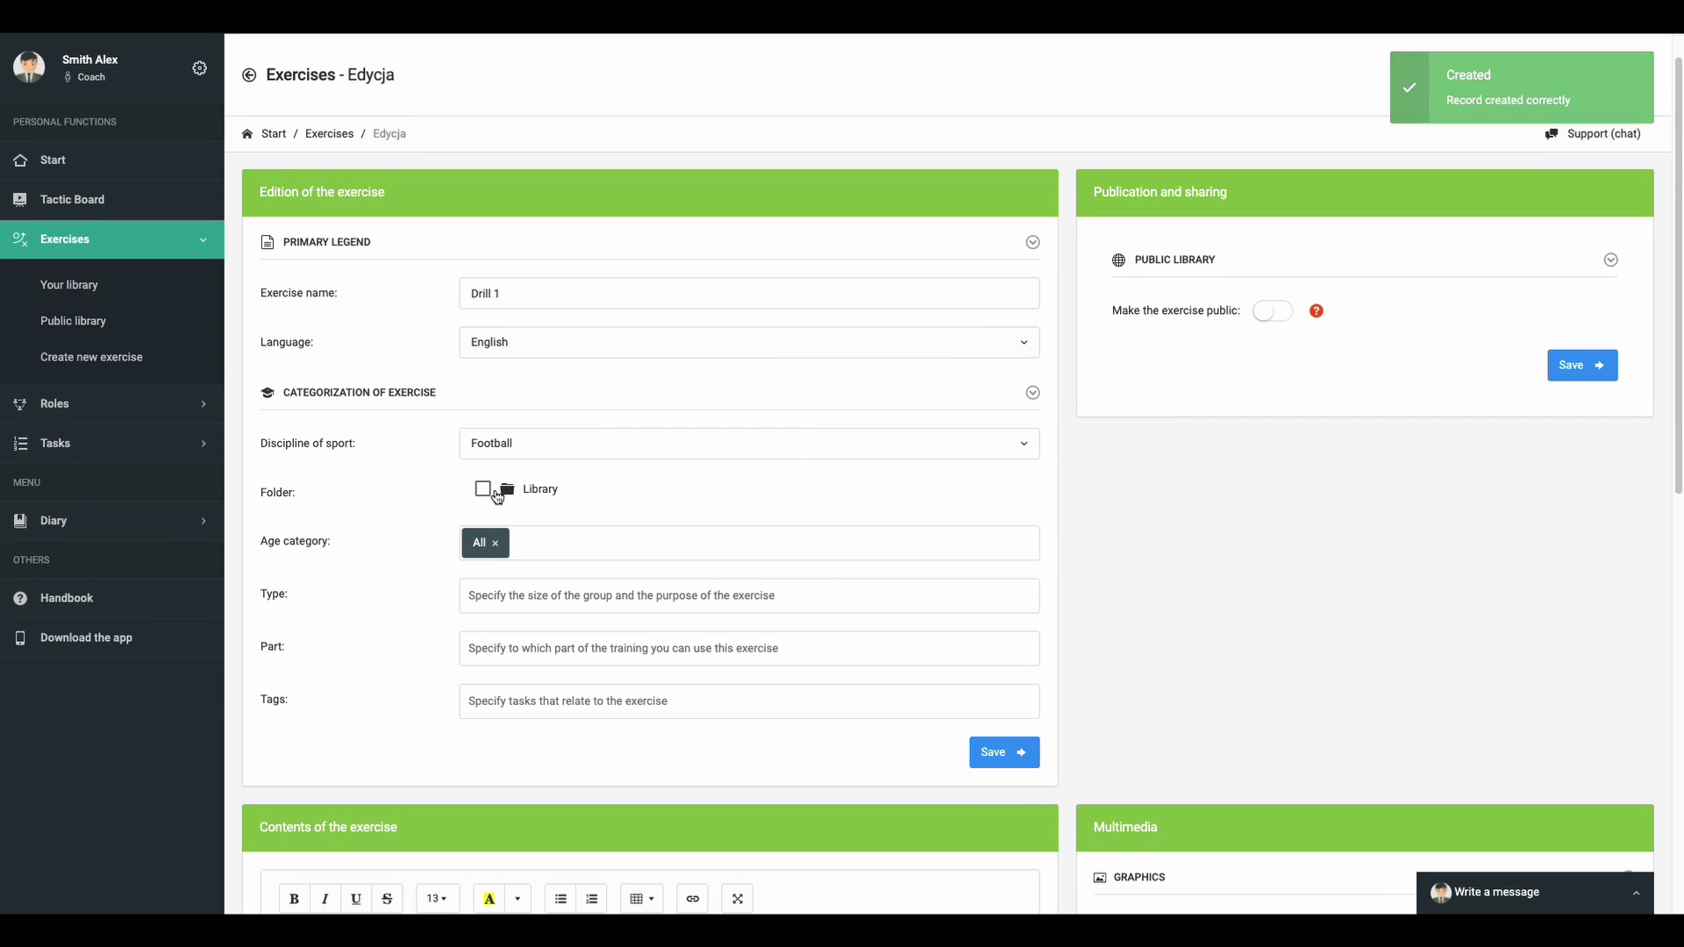
{"action": "left_click", "coordinate": [507, 490]}
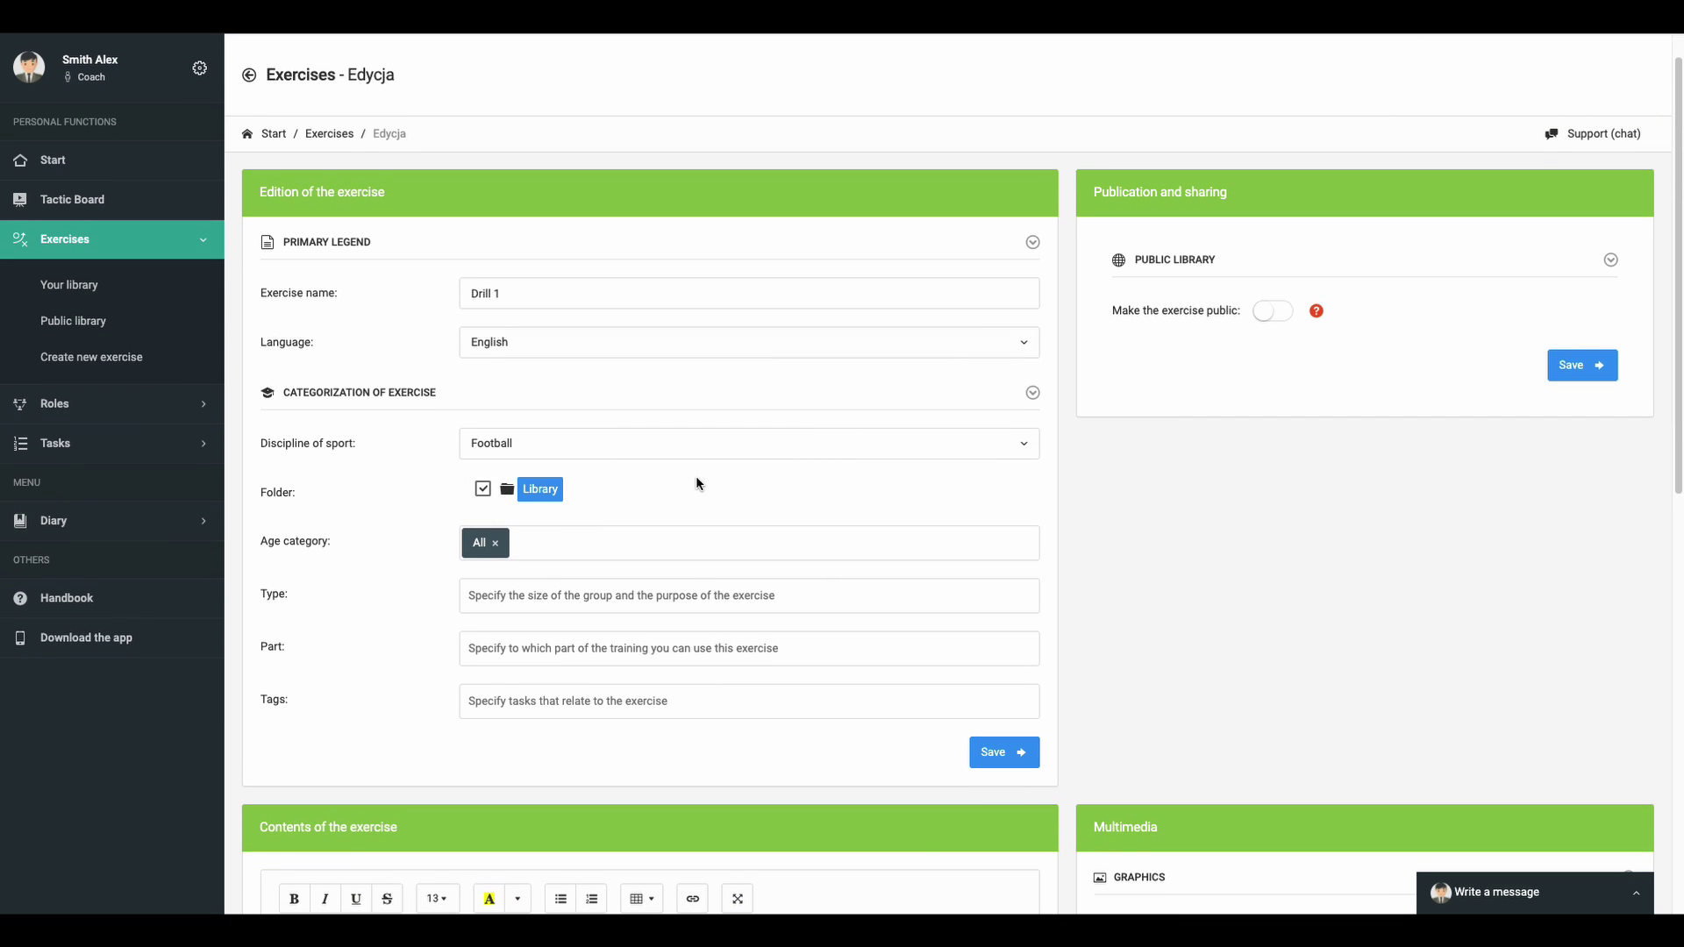
{"action": "scroll", "coordinate": [696, 475], "scroll_direction": "down", "scroll_amount": 2}
{"action": "left_click", "coordinate": [503, 455]}
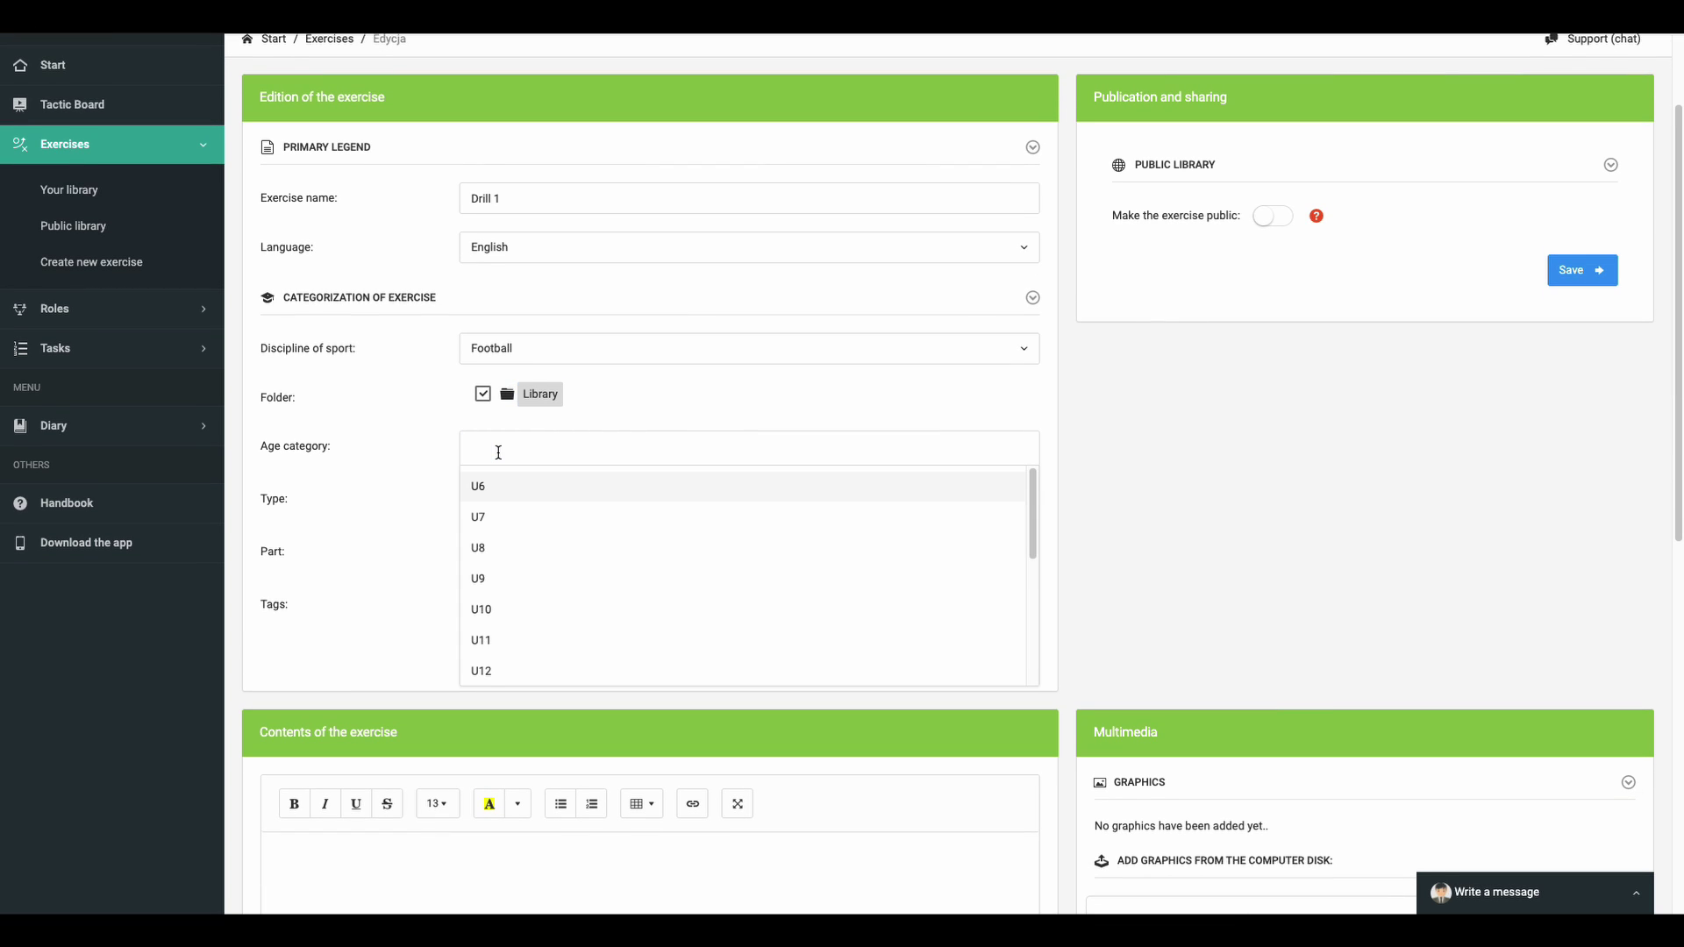
{"action": "type", "text": "U19"}
{"action": "left_click", "coordinate": [510, 484]}
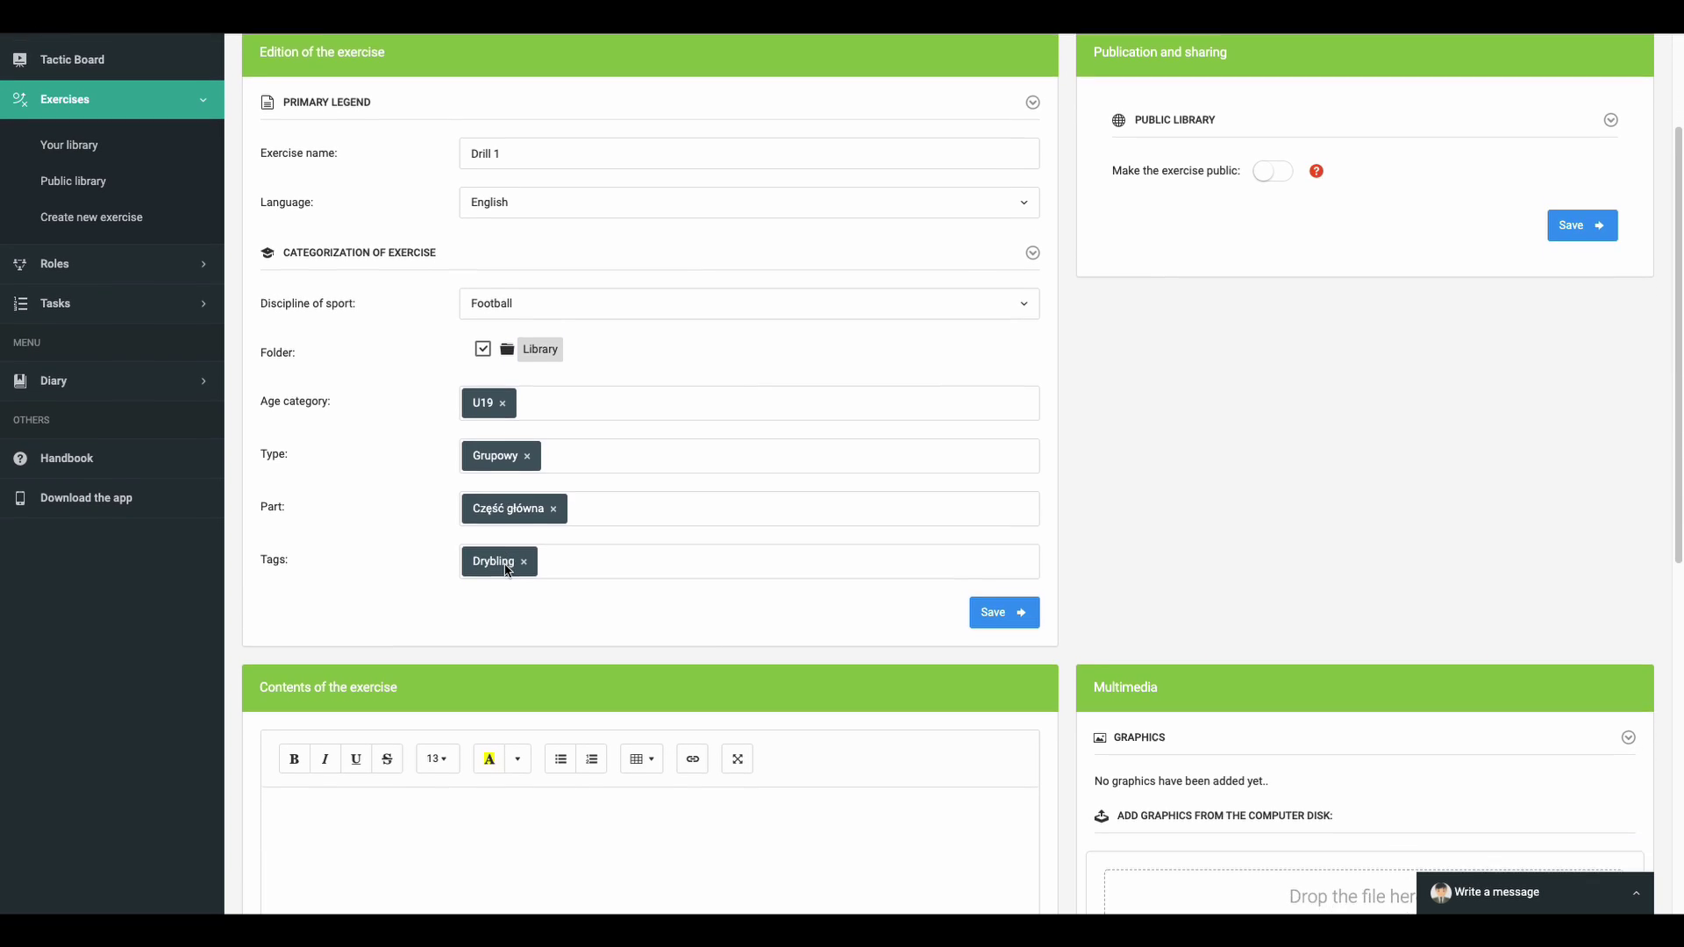
{"action": "scroll", "coordinate": [504, 544], "scroll_direction": "down", "scroll_amount": 7}
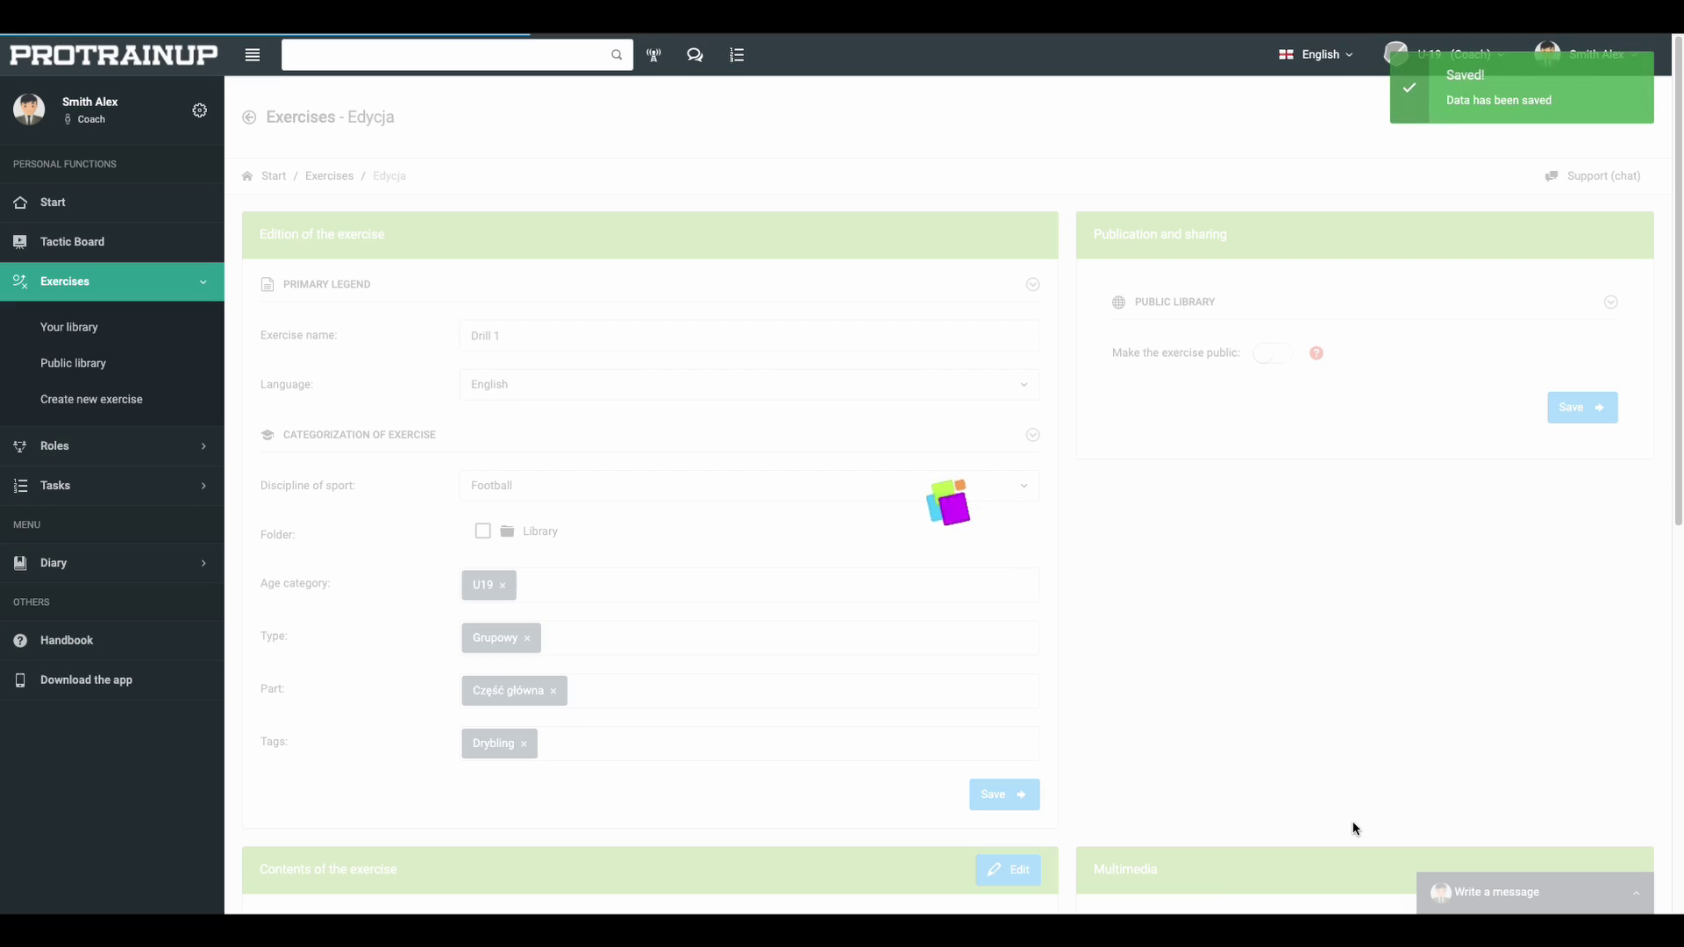
Attach the Test-drill tactic-board graphic from Available graphics to Drill 1.
{"action": "scroll", "coordinate": [1375, 707], "scroll_direction": "down", "scroll_amount": 3}
{"action": "scroll", "coordinate": [1378, 692], "scroll_direction": "down", "scroll_amount": 3}
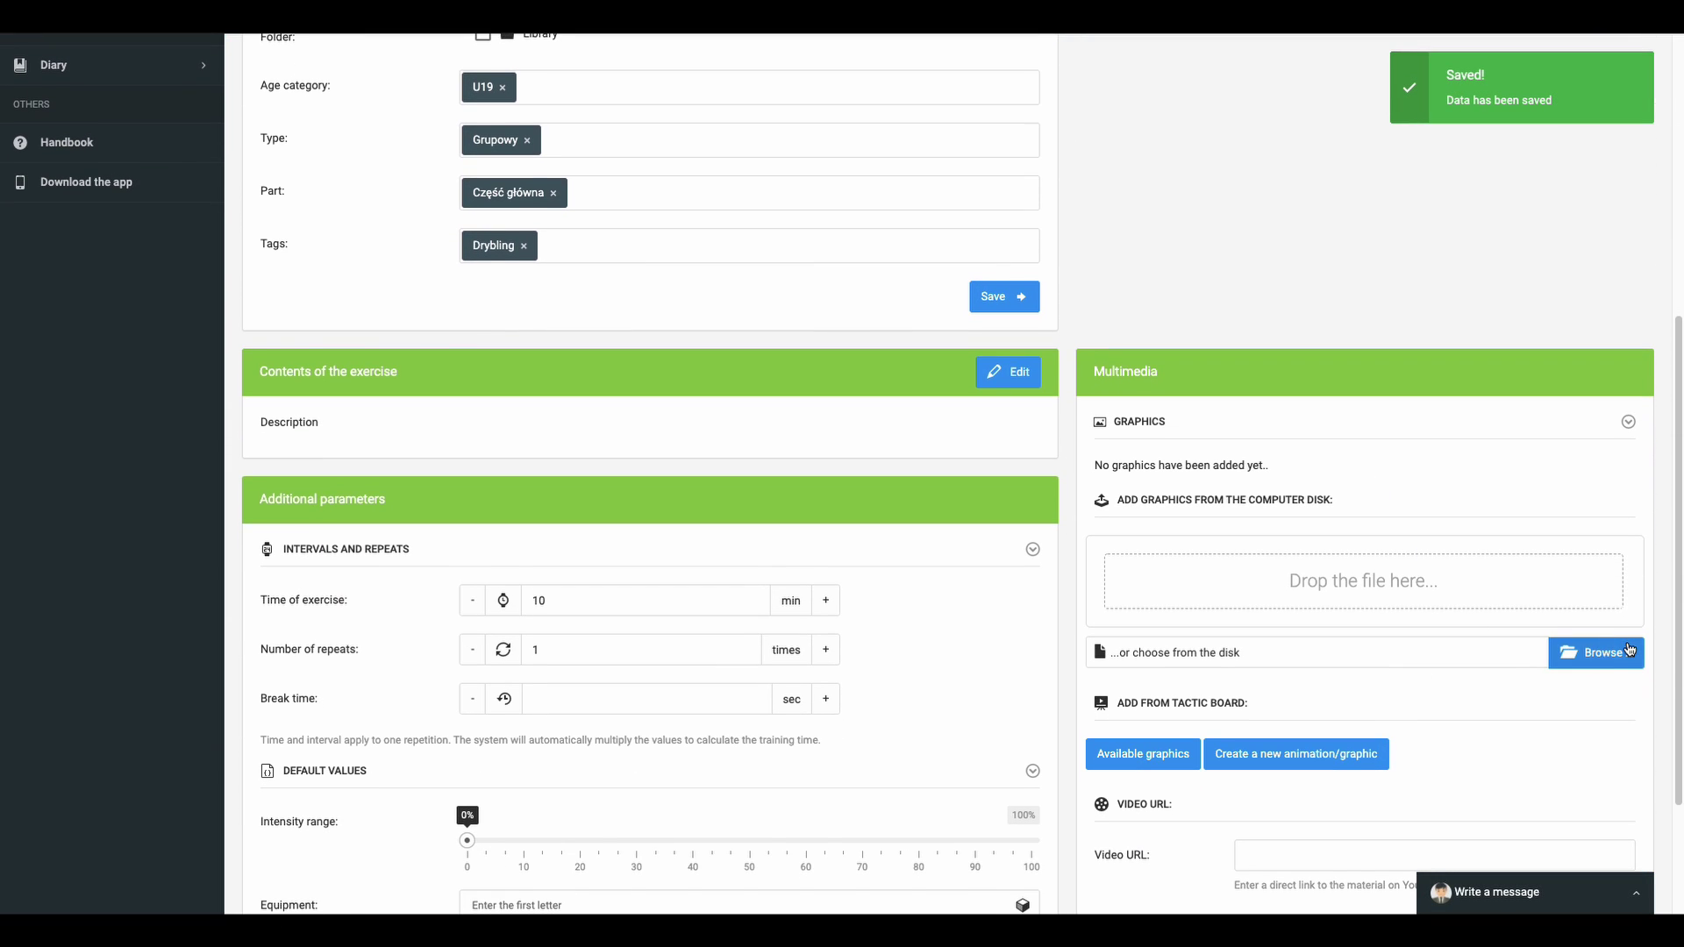
{"action": "left_click", "coordinate": [1631, 649]}
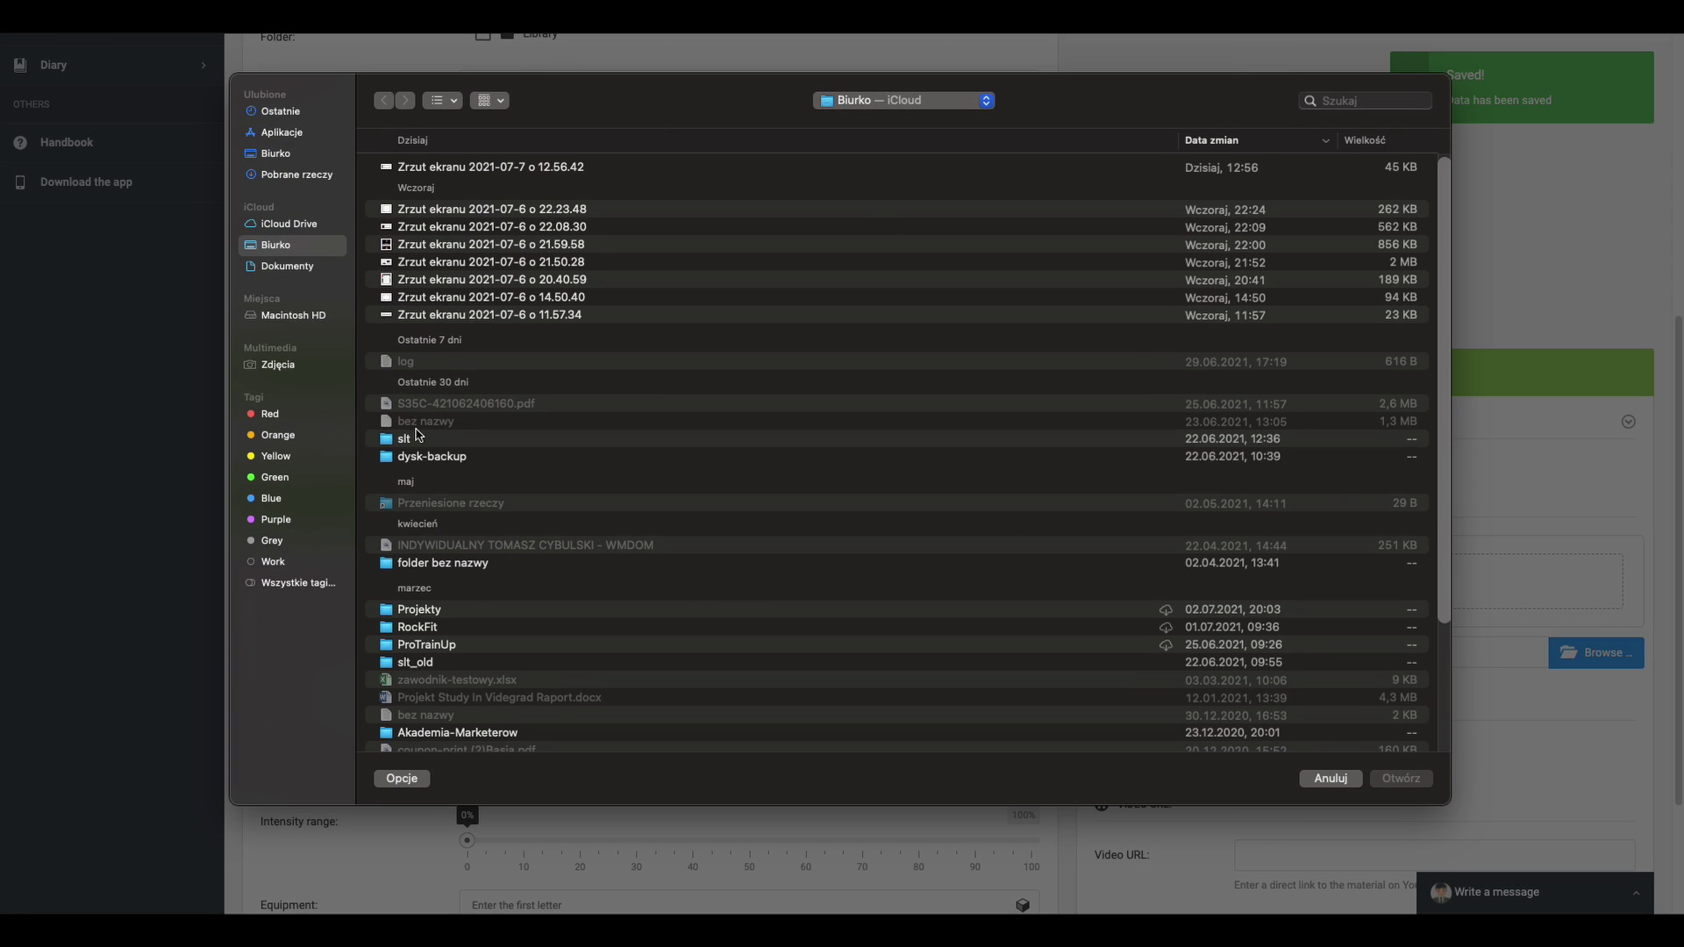
{"action": "left_click", "coordinate": [1326, 778]}
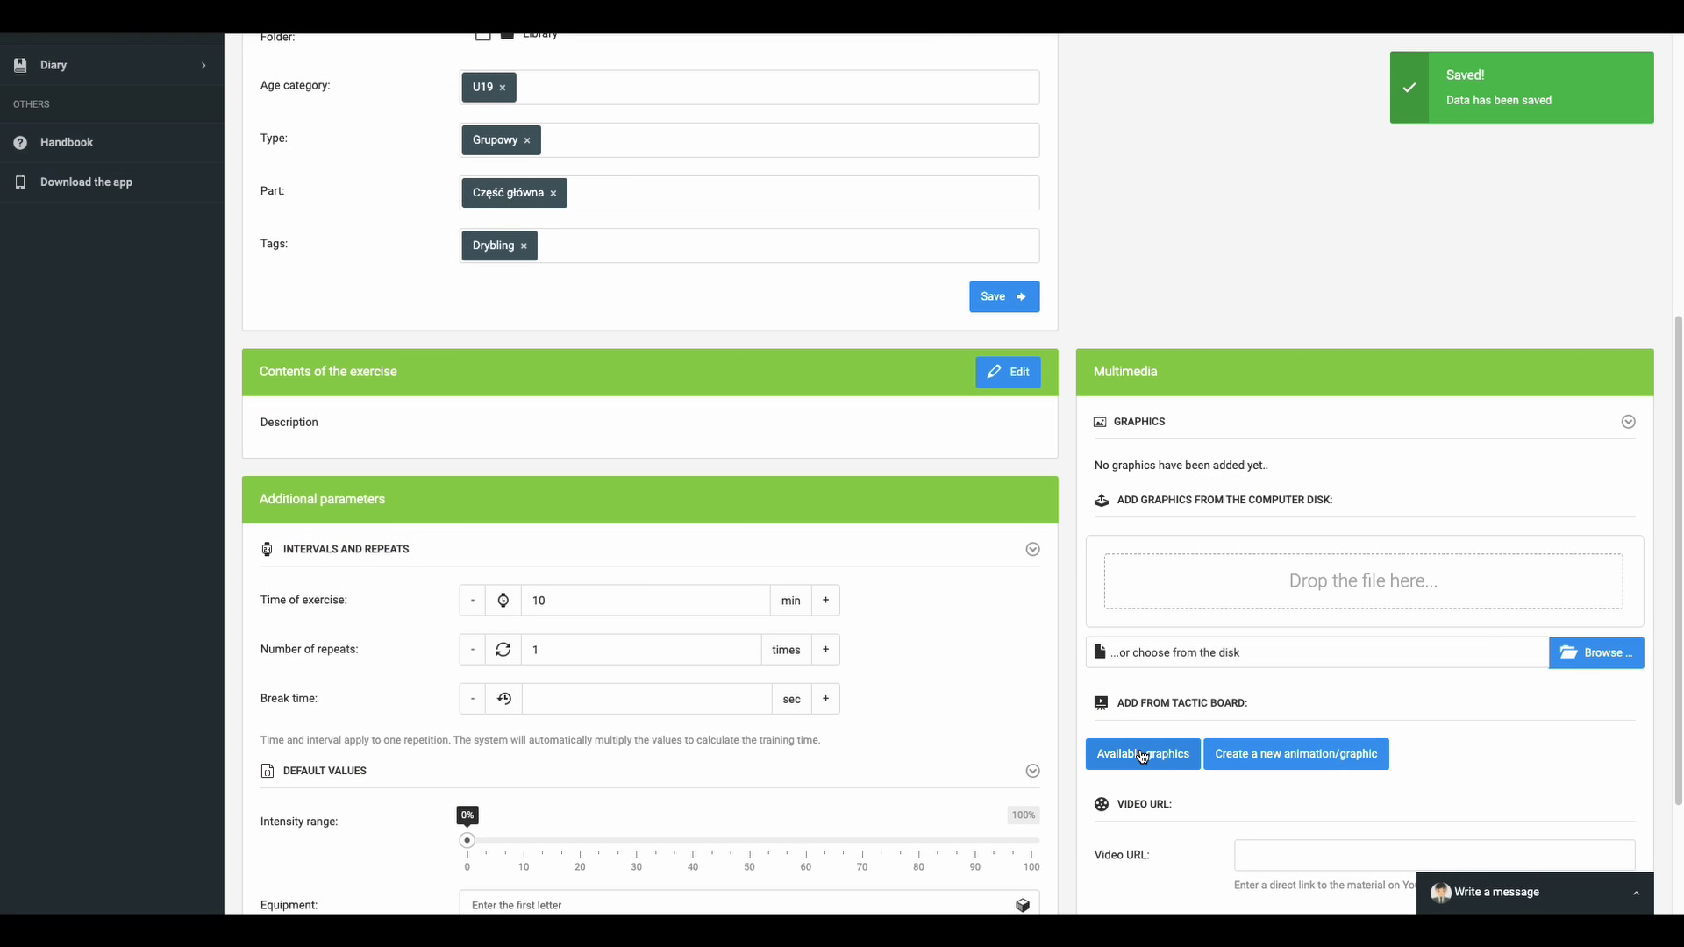
{"action": "left_click", "coordinate": [1143, 755]}
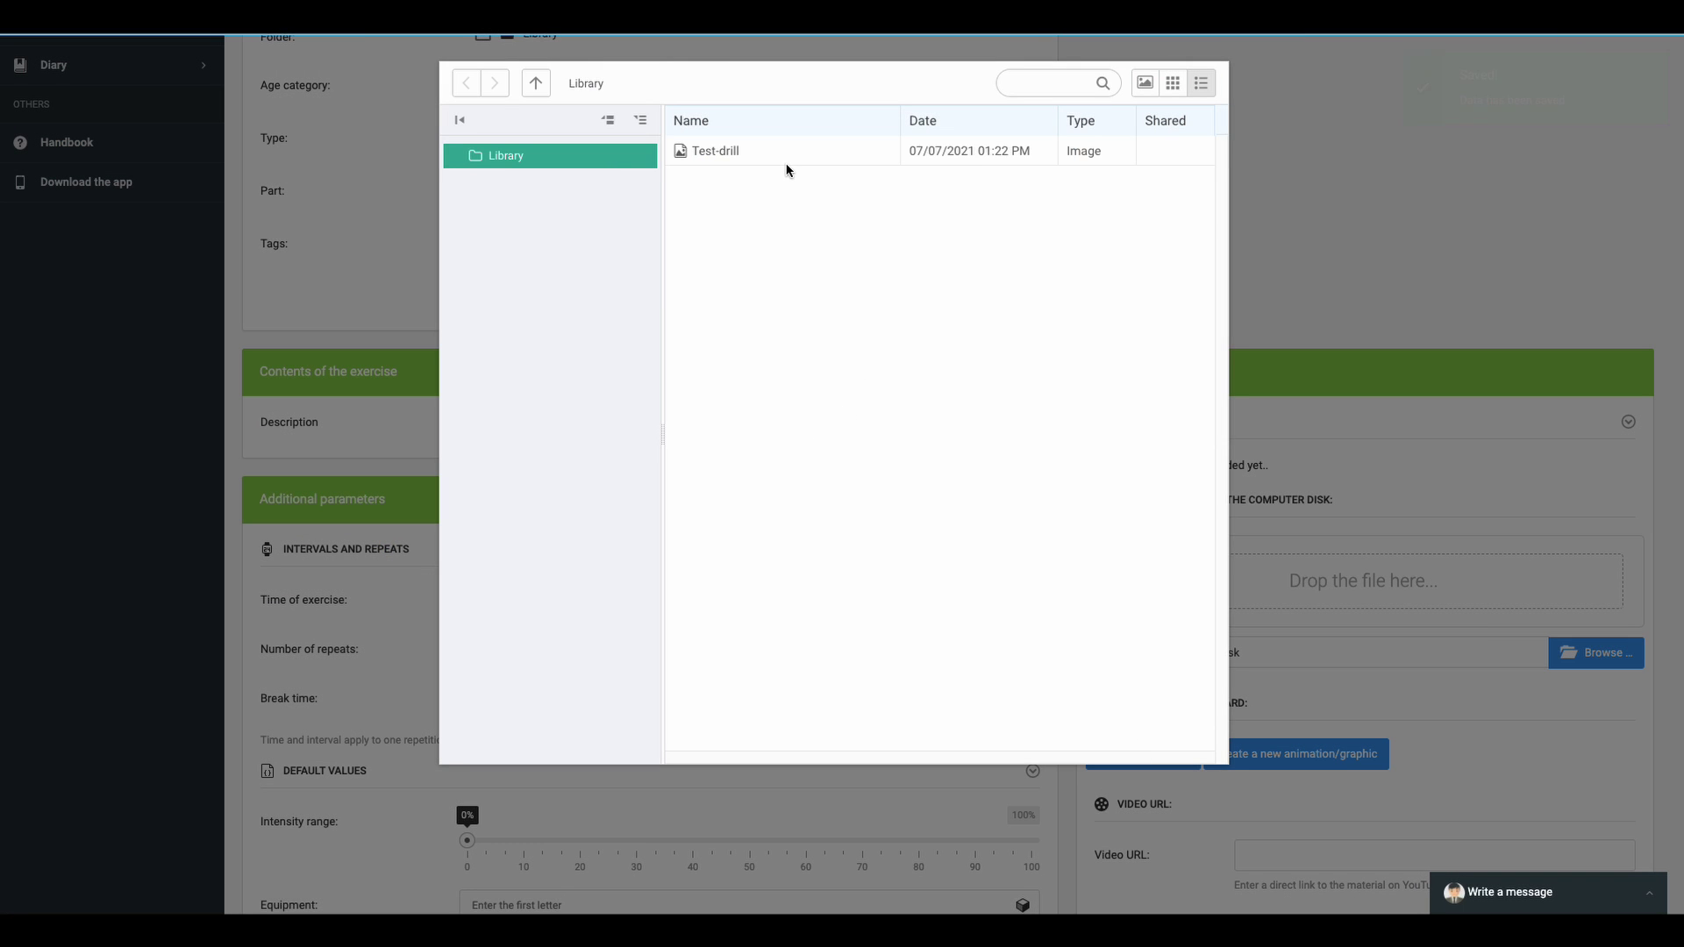
{"action": "double_click", "coordinate": [783, 156]}
{"action": "left_click", "coordinate": [931, 520]}
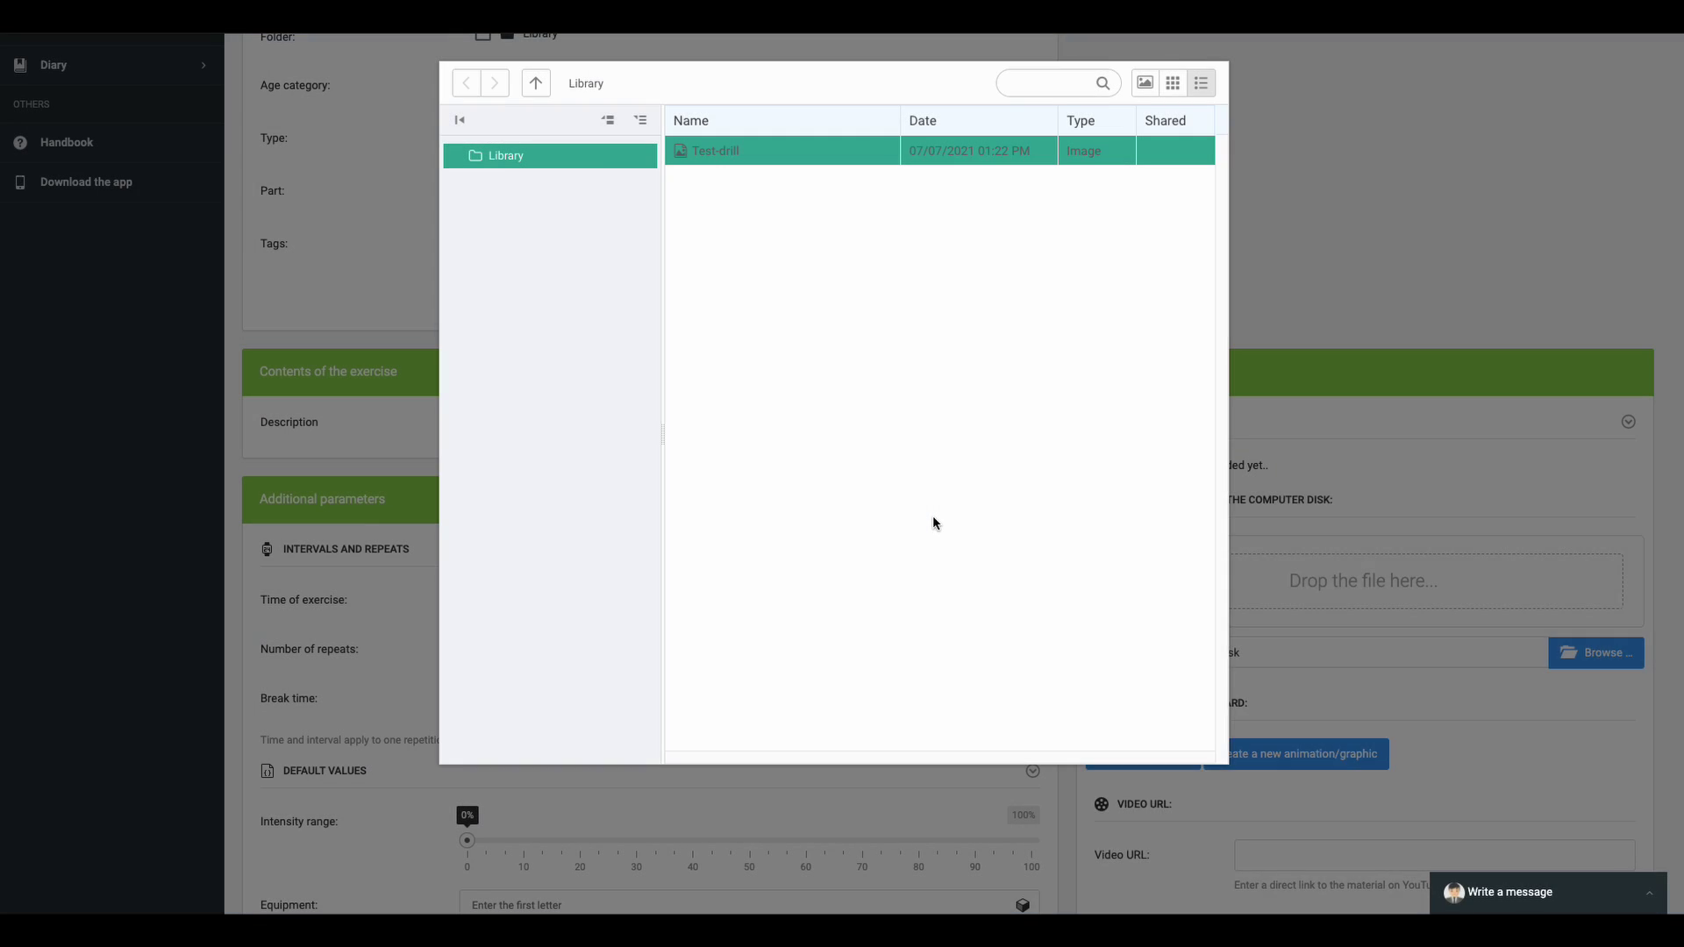
{"action": "left_click", "coordinate": [1361, 409]}
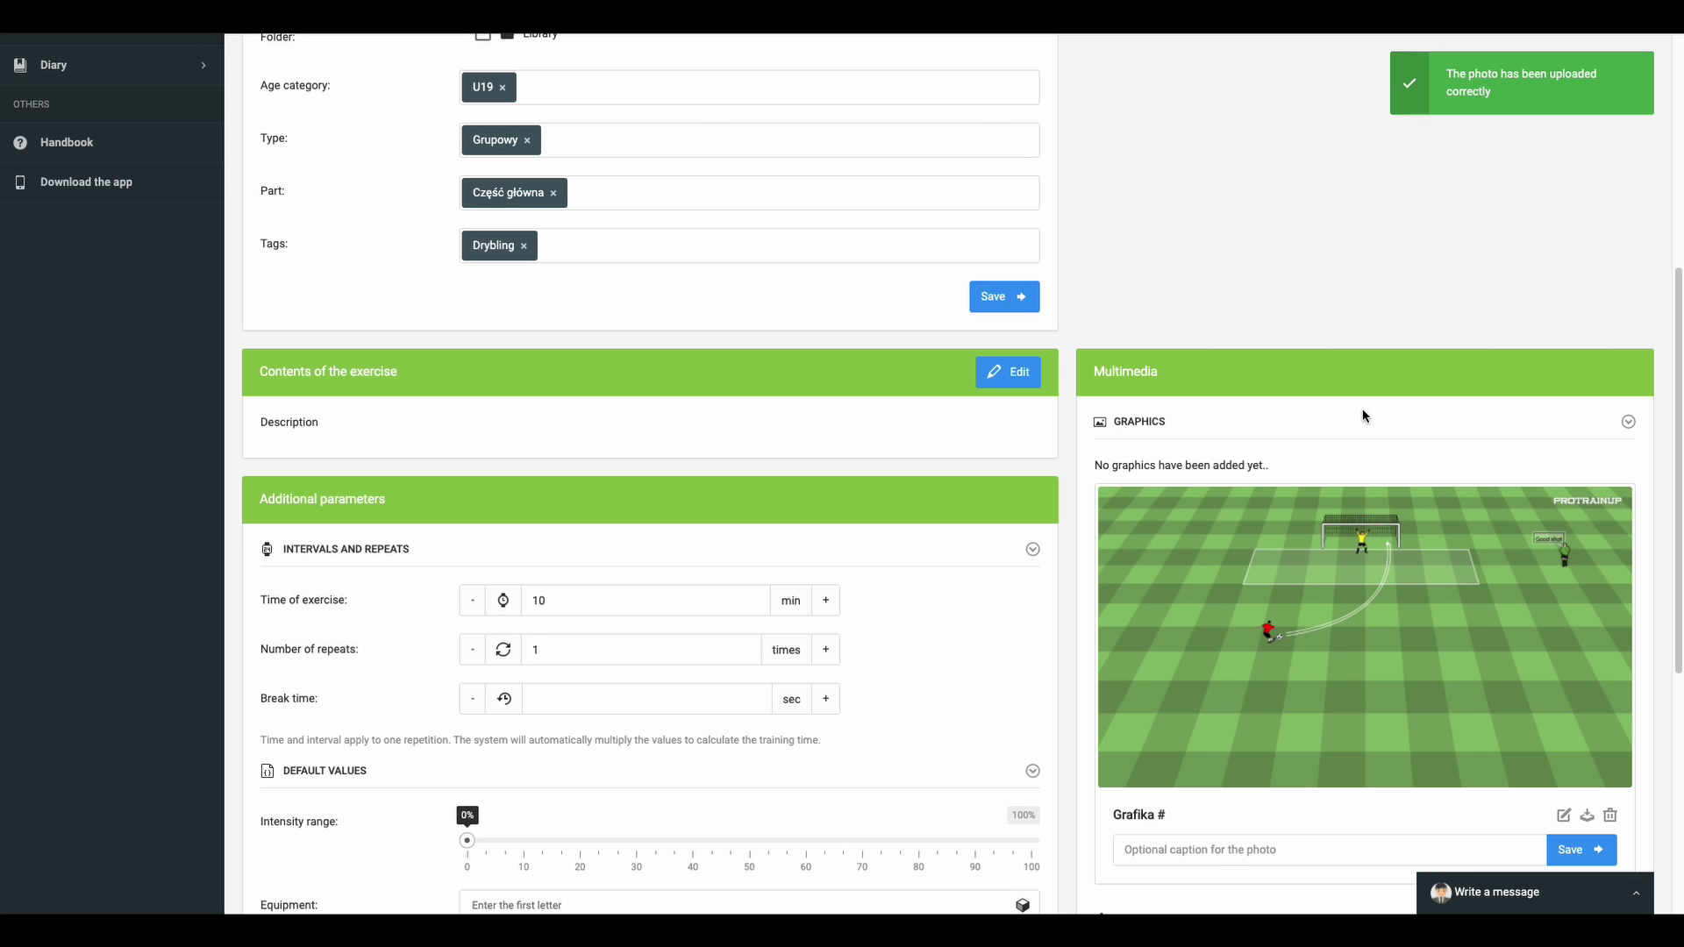
Expand the Diary section and its Trainings entries in the sidebar.
{"action": "scroll", "coordinate": [1364, 415], "scroll_direction": "down", "scroll_amount": 2}
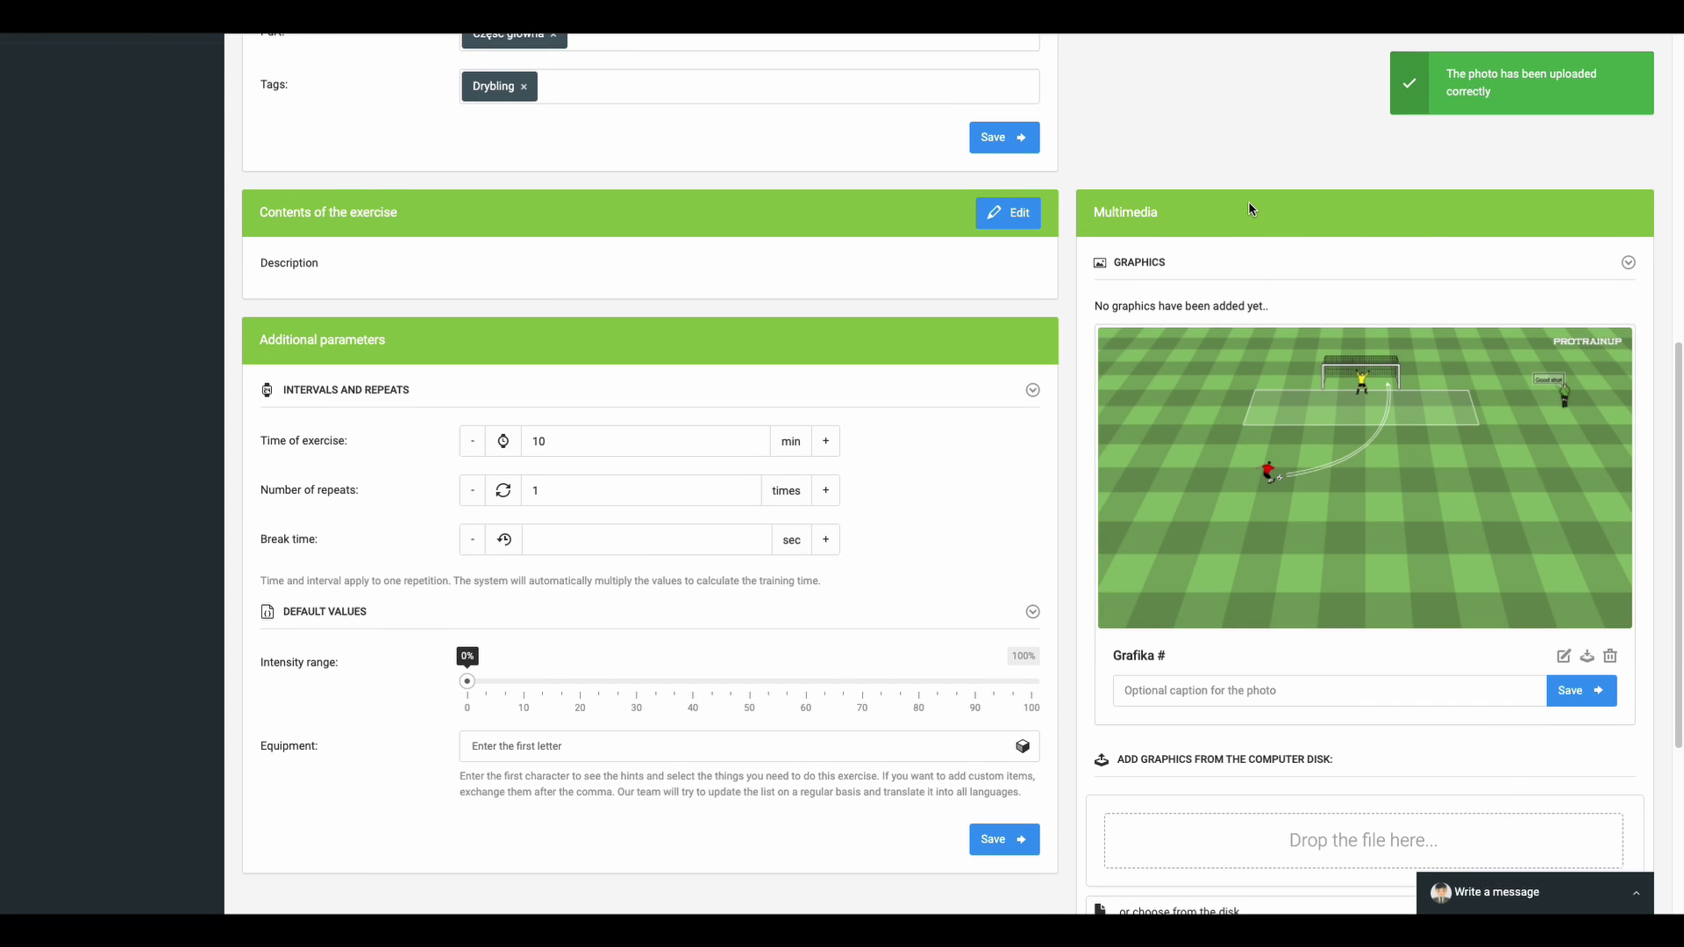
{"action": "scroll", "coordinate": [683, 370], "scroll_direction": "up", "scroll_amount": 8}
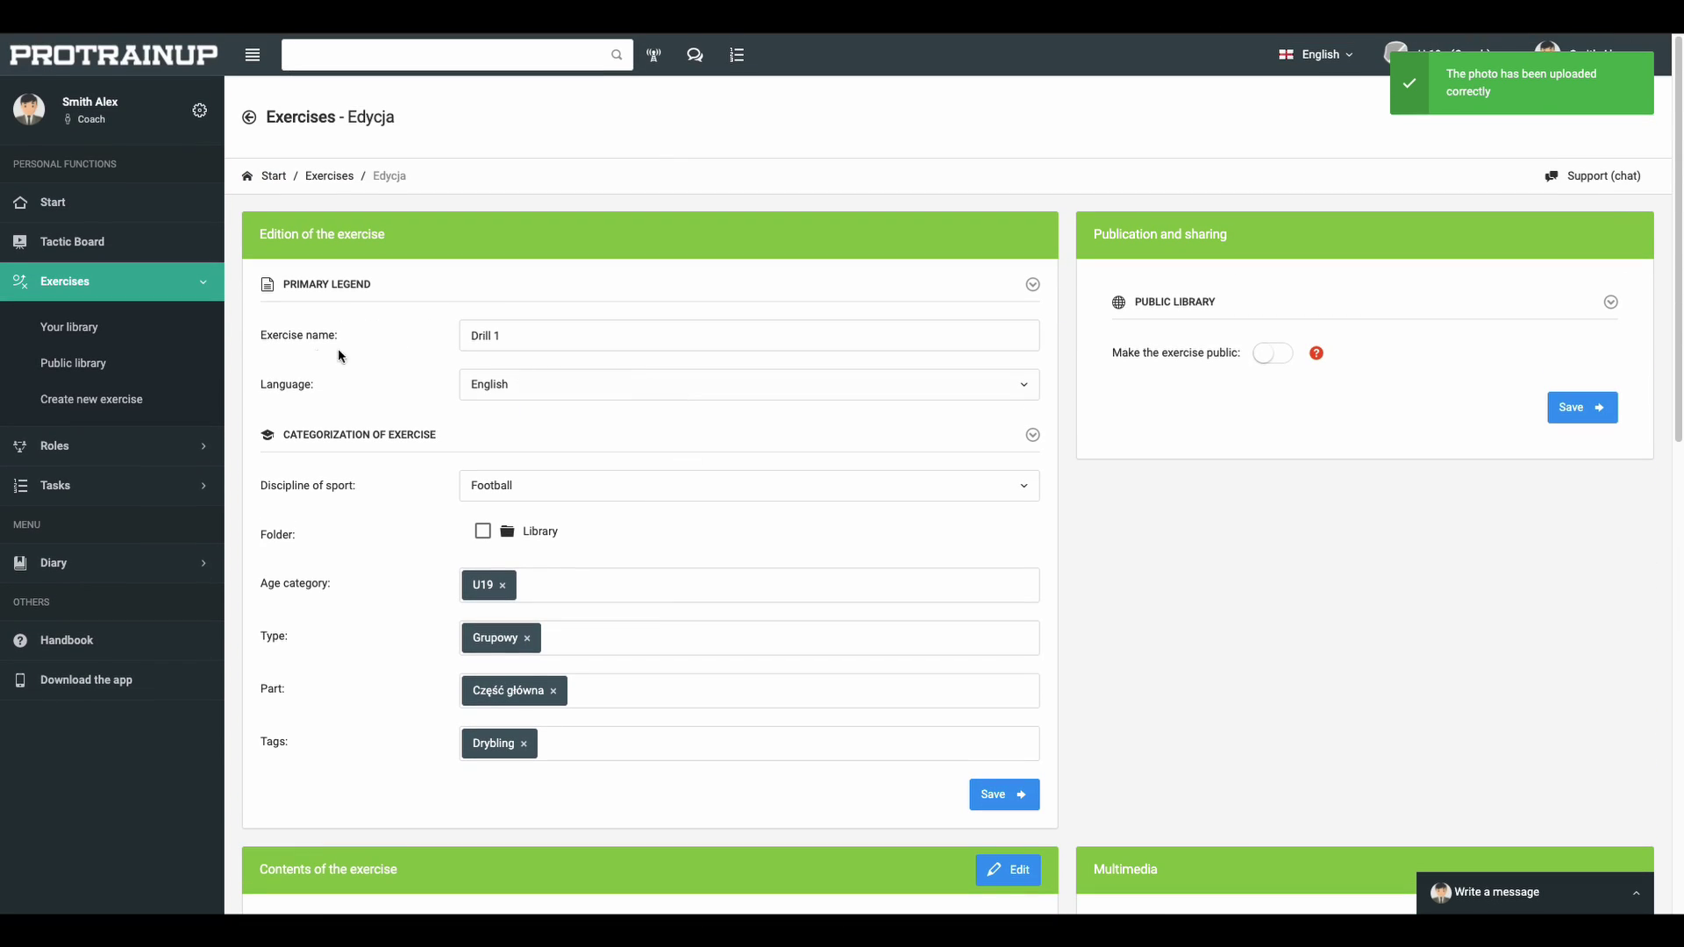
{"action": "left_click", "coordinate": [97, 562]}
{"action": "scroll", "coordinate": [105, 438], "scroll_direction": "down", "scroll_amount": 3}
{"action": "left_click", "coordinate": [150, 364]}
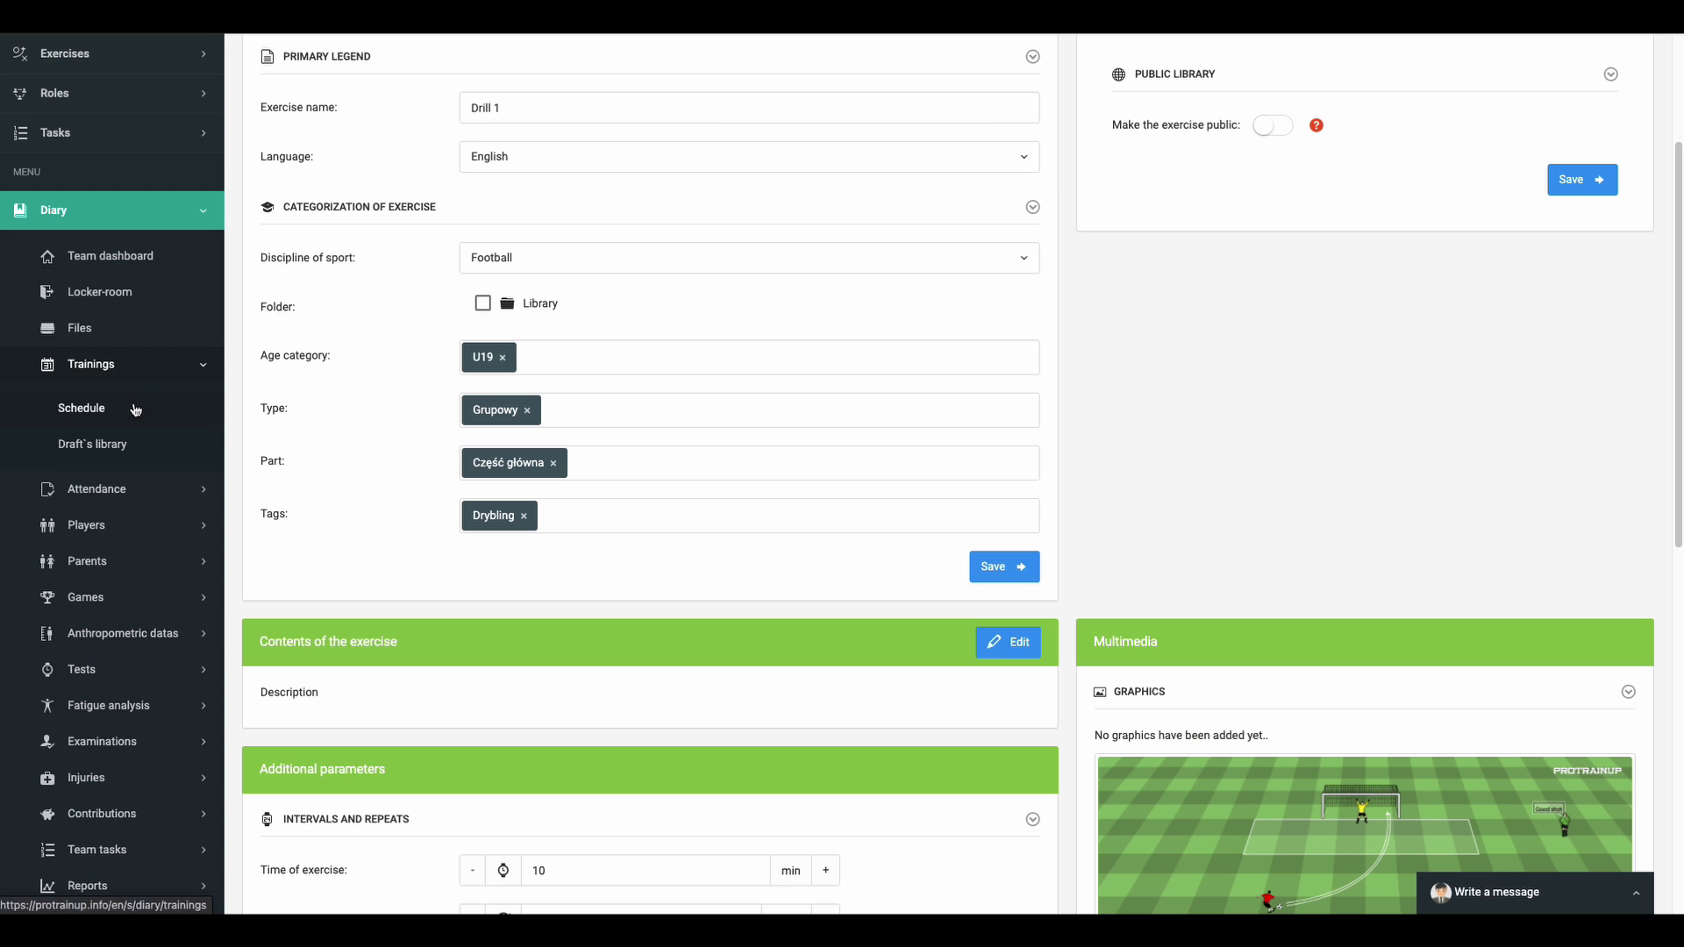
From the training schedule, open Available exercises and select Drill 1 on the Private tab.
{"action": "left_click", "coordinate": [174, 405]}
{"action": "scroll", "coordinate": [891, 449], "scroll_direction": "down", "scroll_amount": 4}
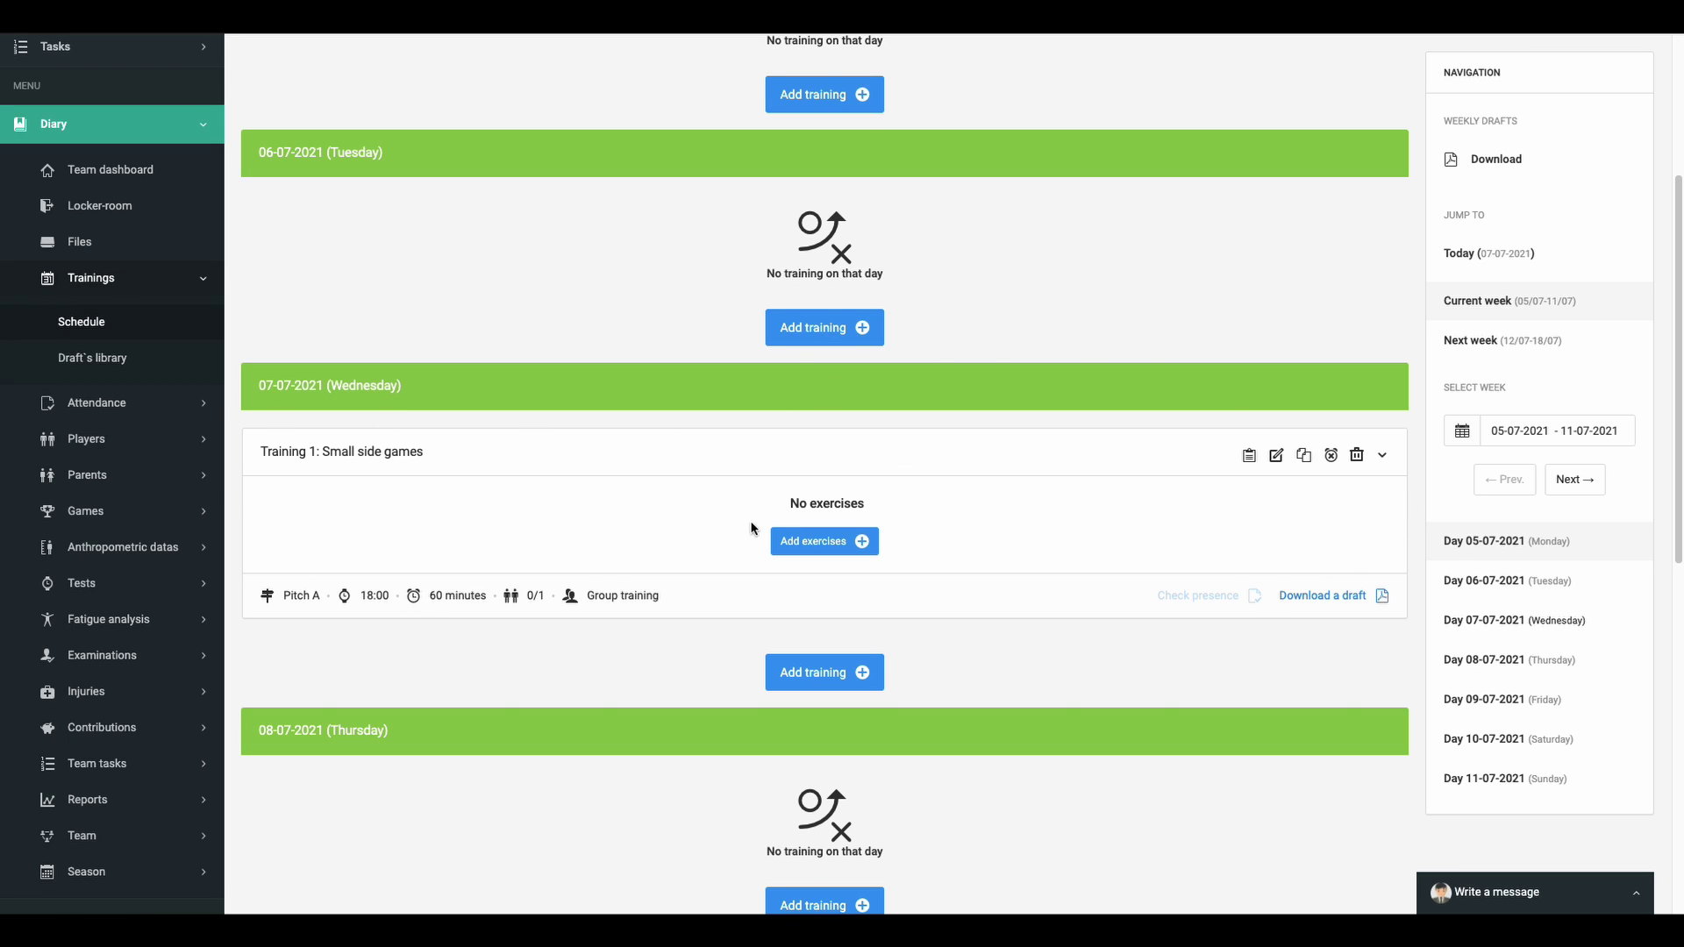
{"action": "left_click", "coordinate": [806, 545]}
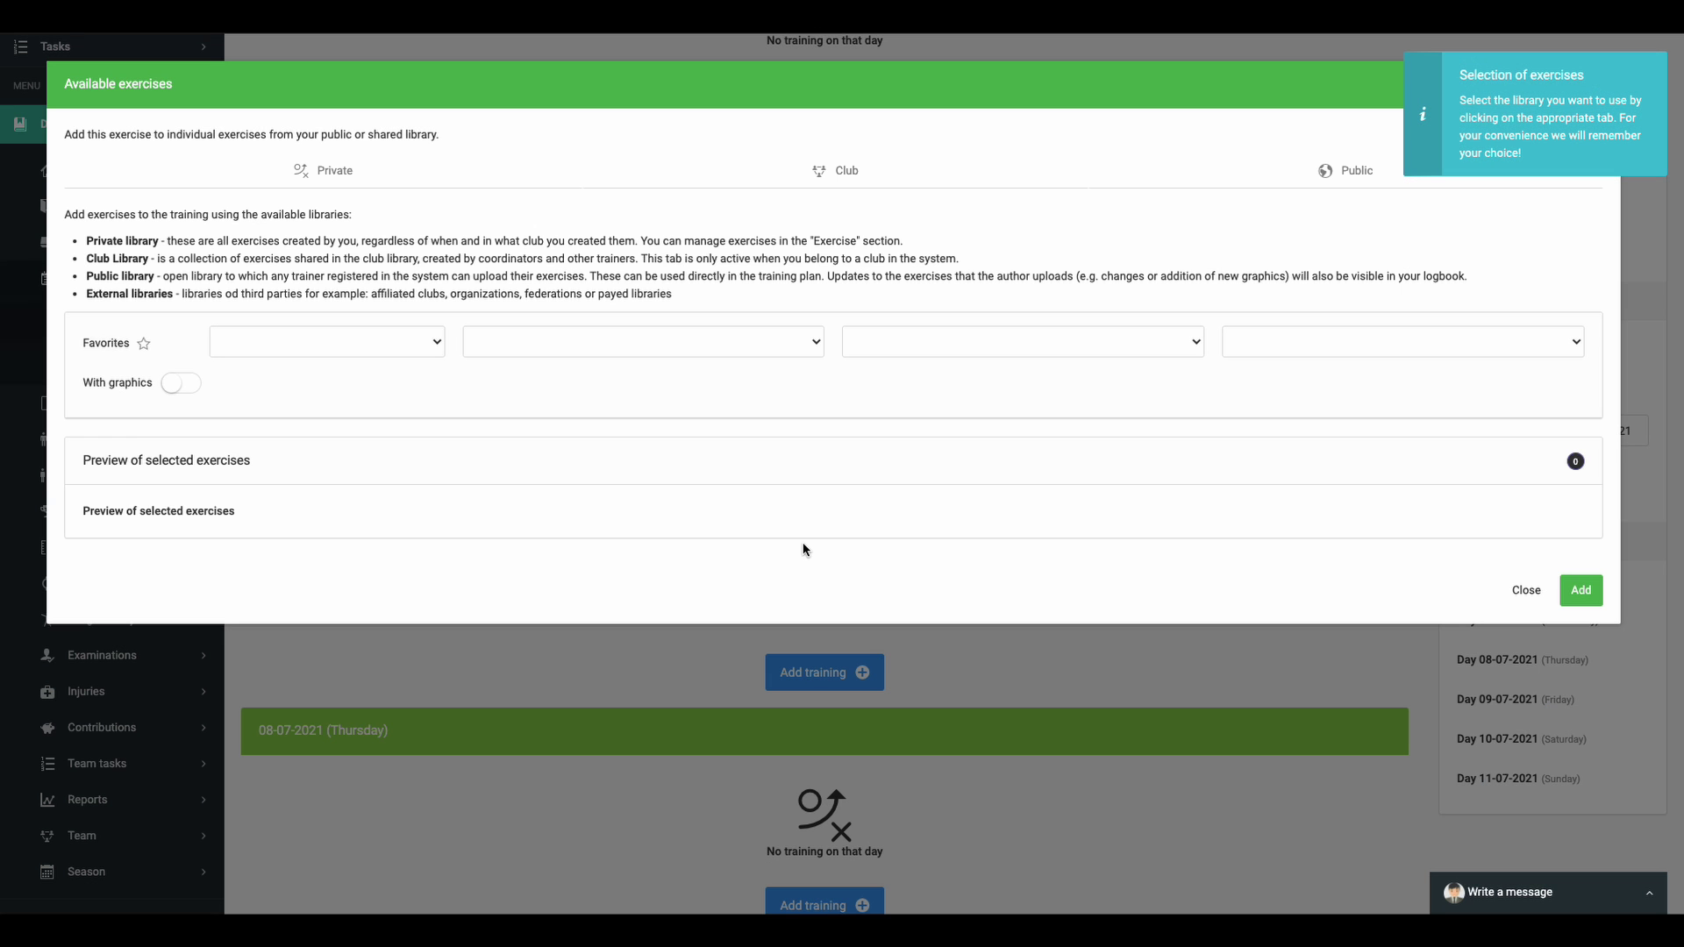
{"action": "left_click", "coordinate": [329, 171]}
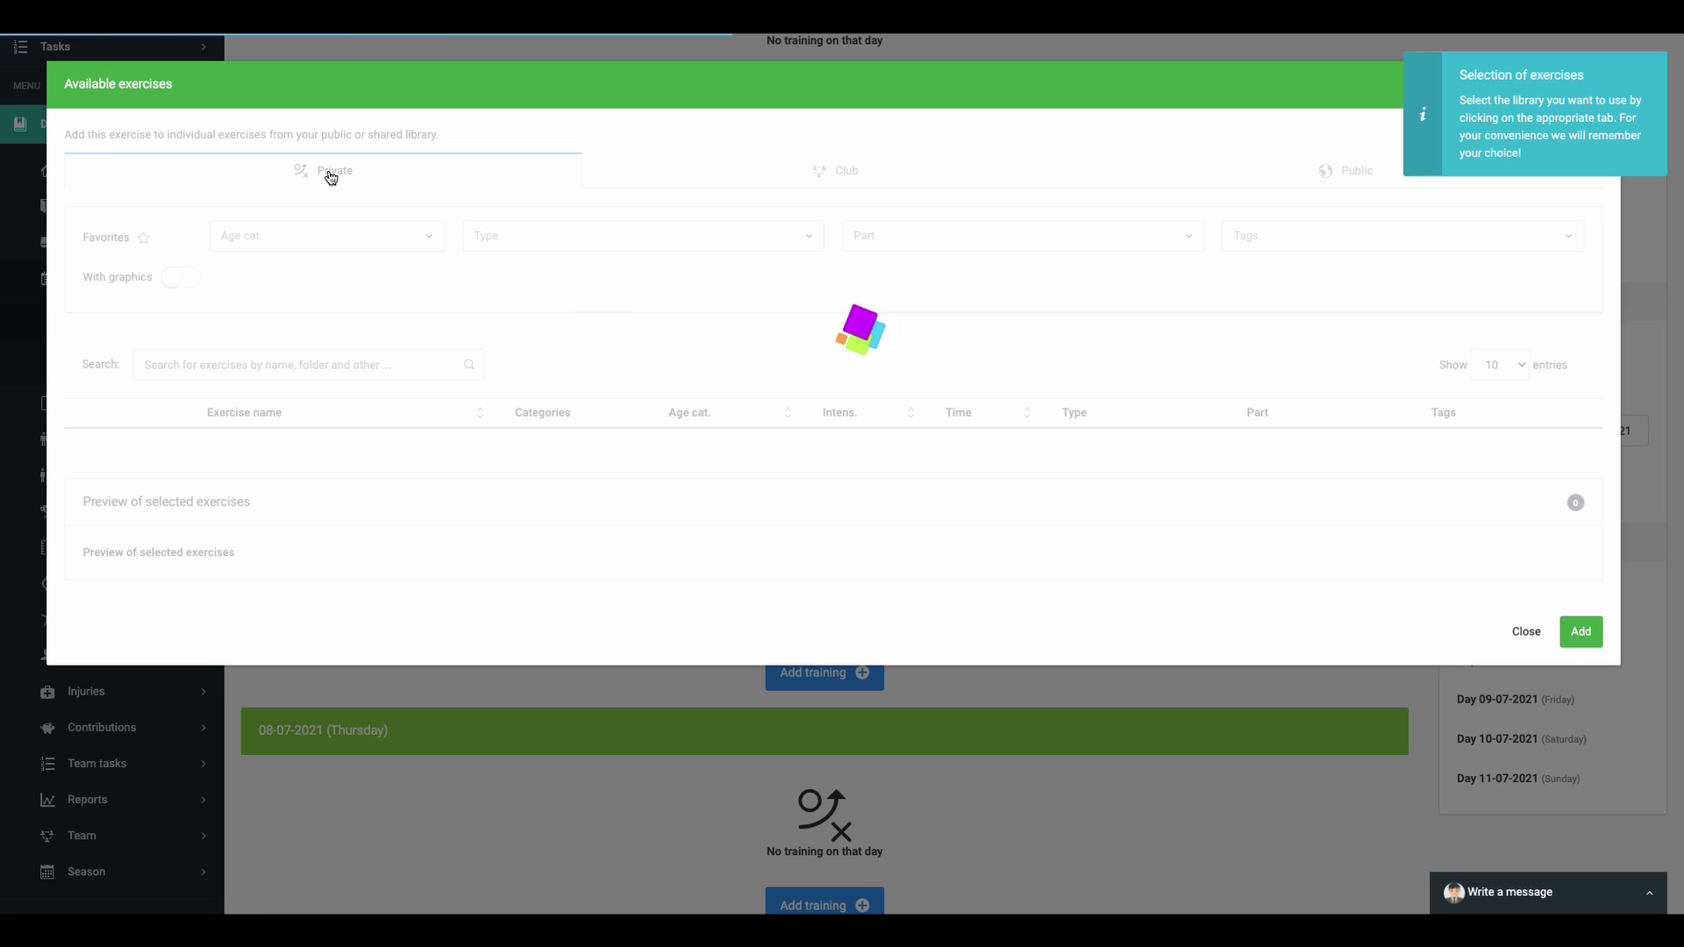
{"action": "left_click", "coordinate": [96, 445]}
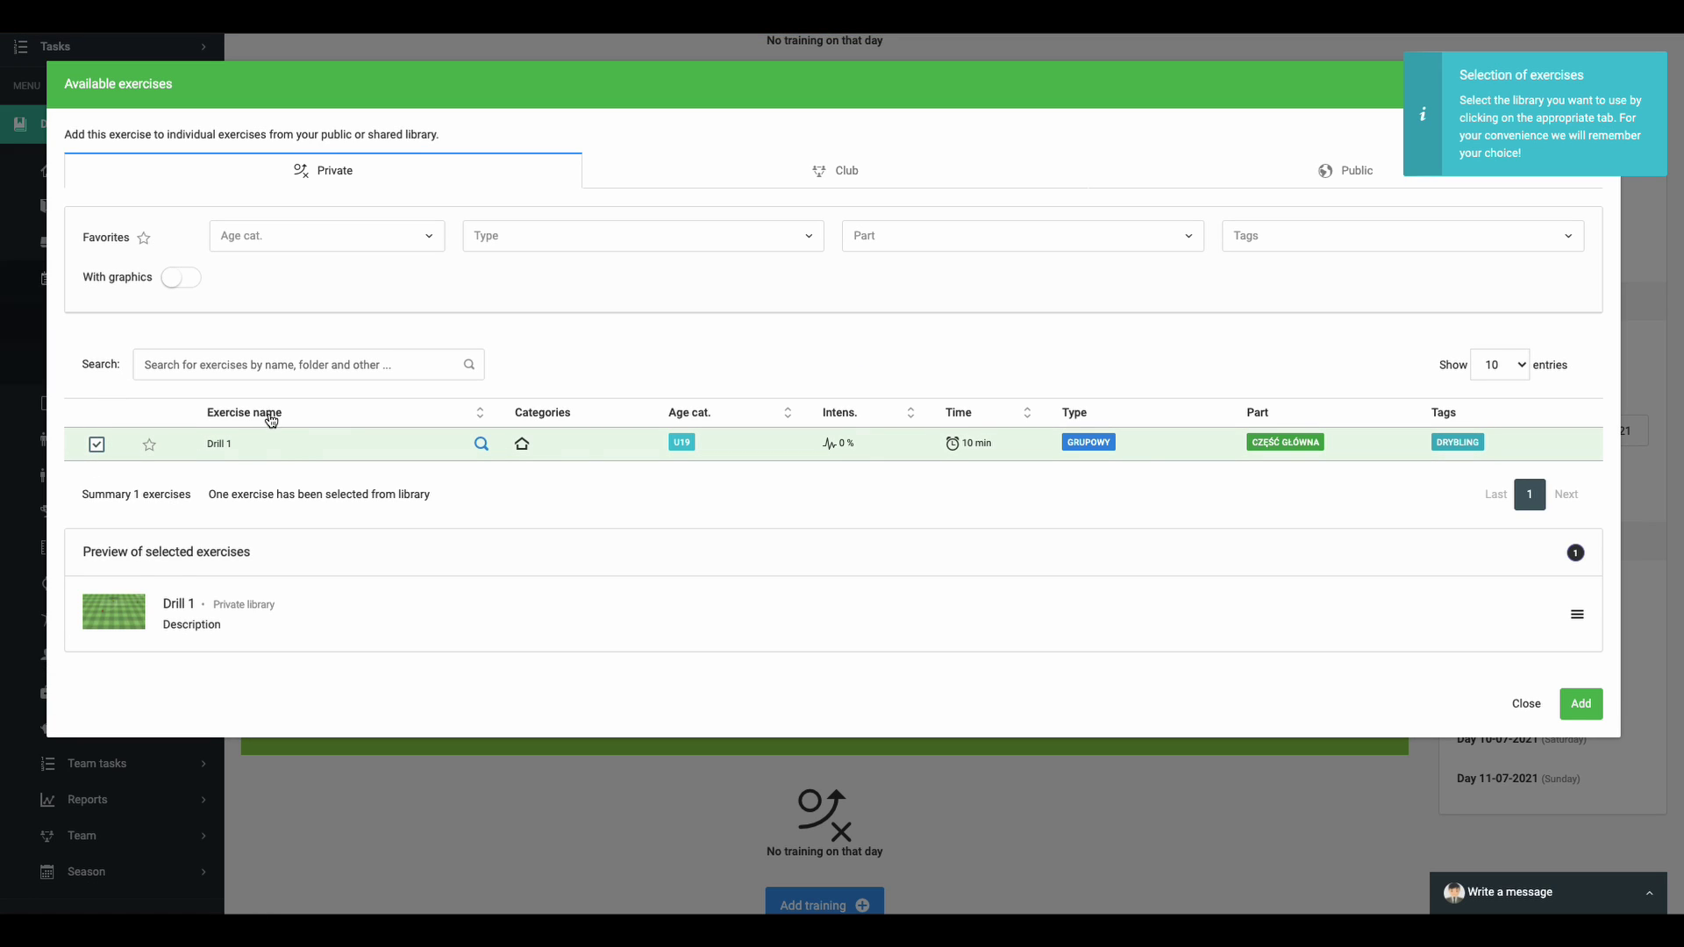
Select Technika and GIZ 1 on the Public tab and add all three exercises.
{"action": "left_click", "coordinate": [1333, 167]}
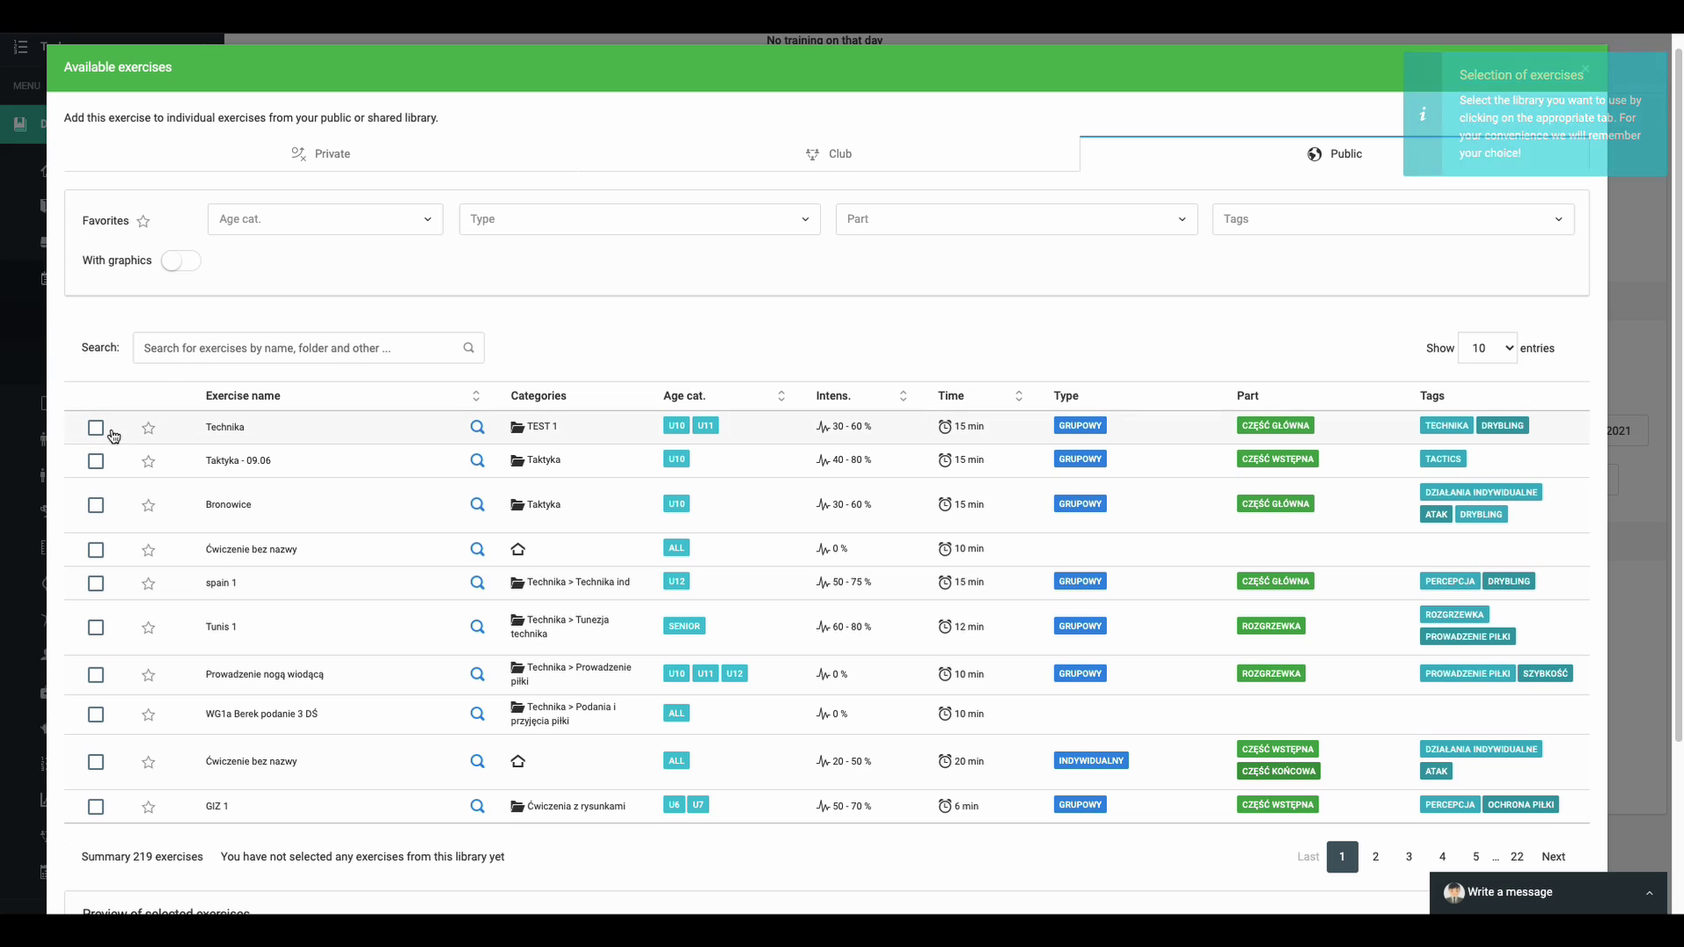
{"action": "left_click", "coordinate": [96, 430]}
{"action": "scroll", "coordinate": [346, 473], "scroll_direction": "down", "scroll_amount": 2}
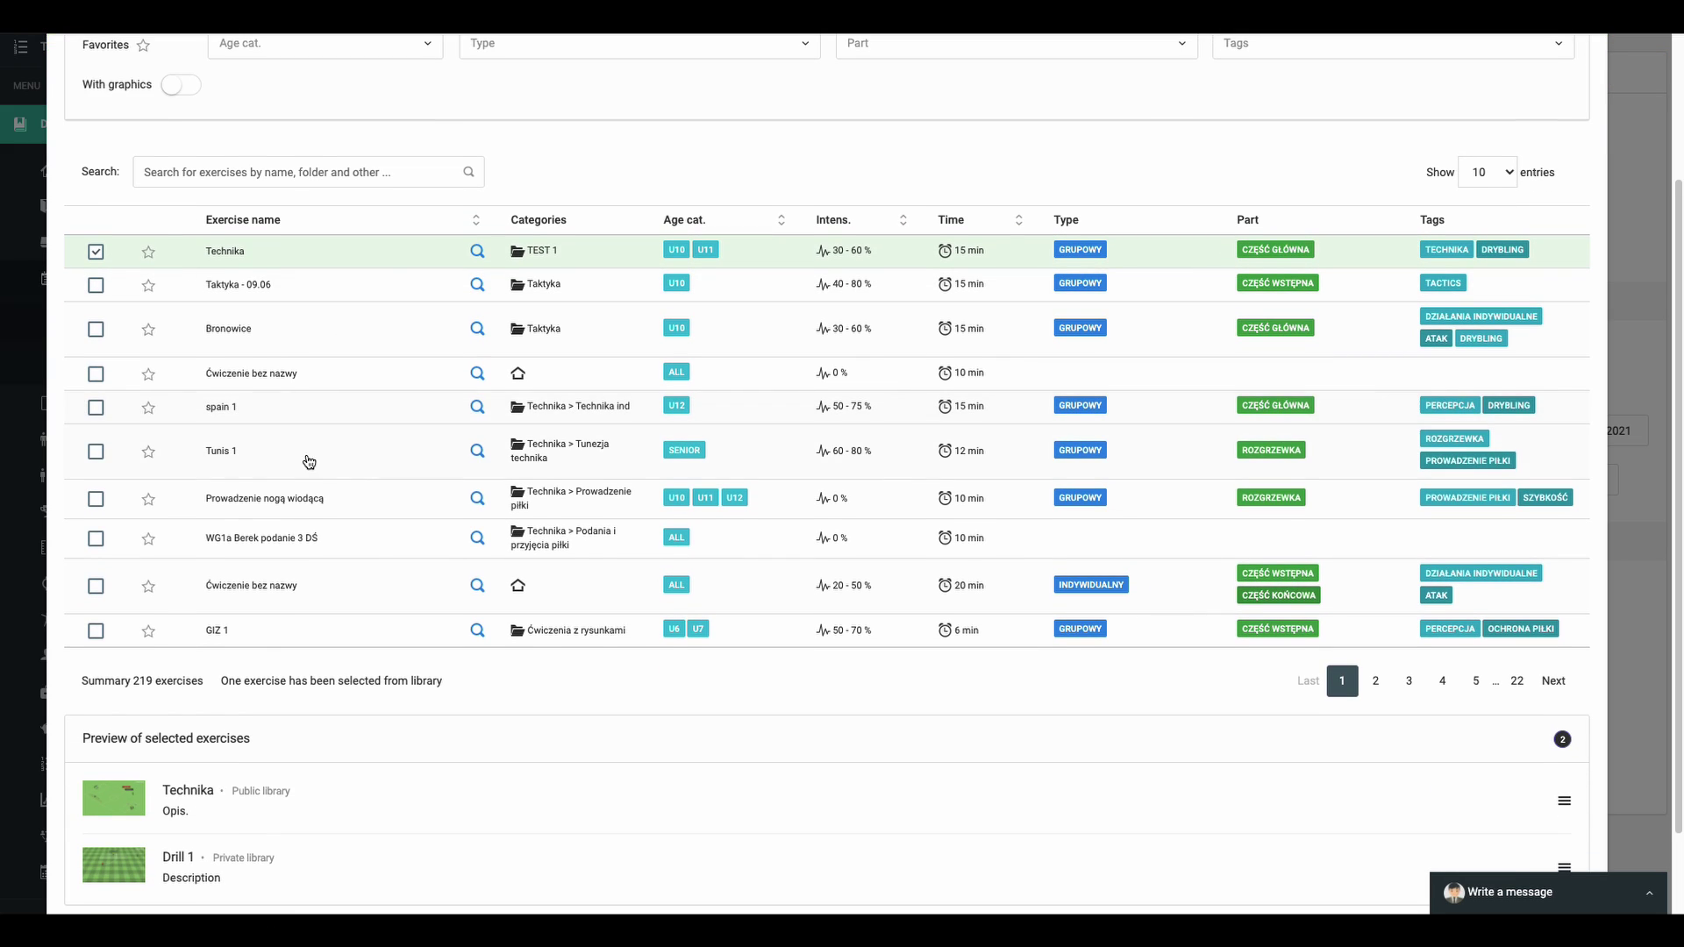
{"action": "left_click", "coordinate": [102, 631]}
{"action": "scroll", "coordinate": [763, 725], "scroll_direction": "down", "scroll_amount": 2}
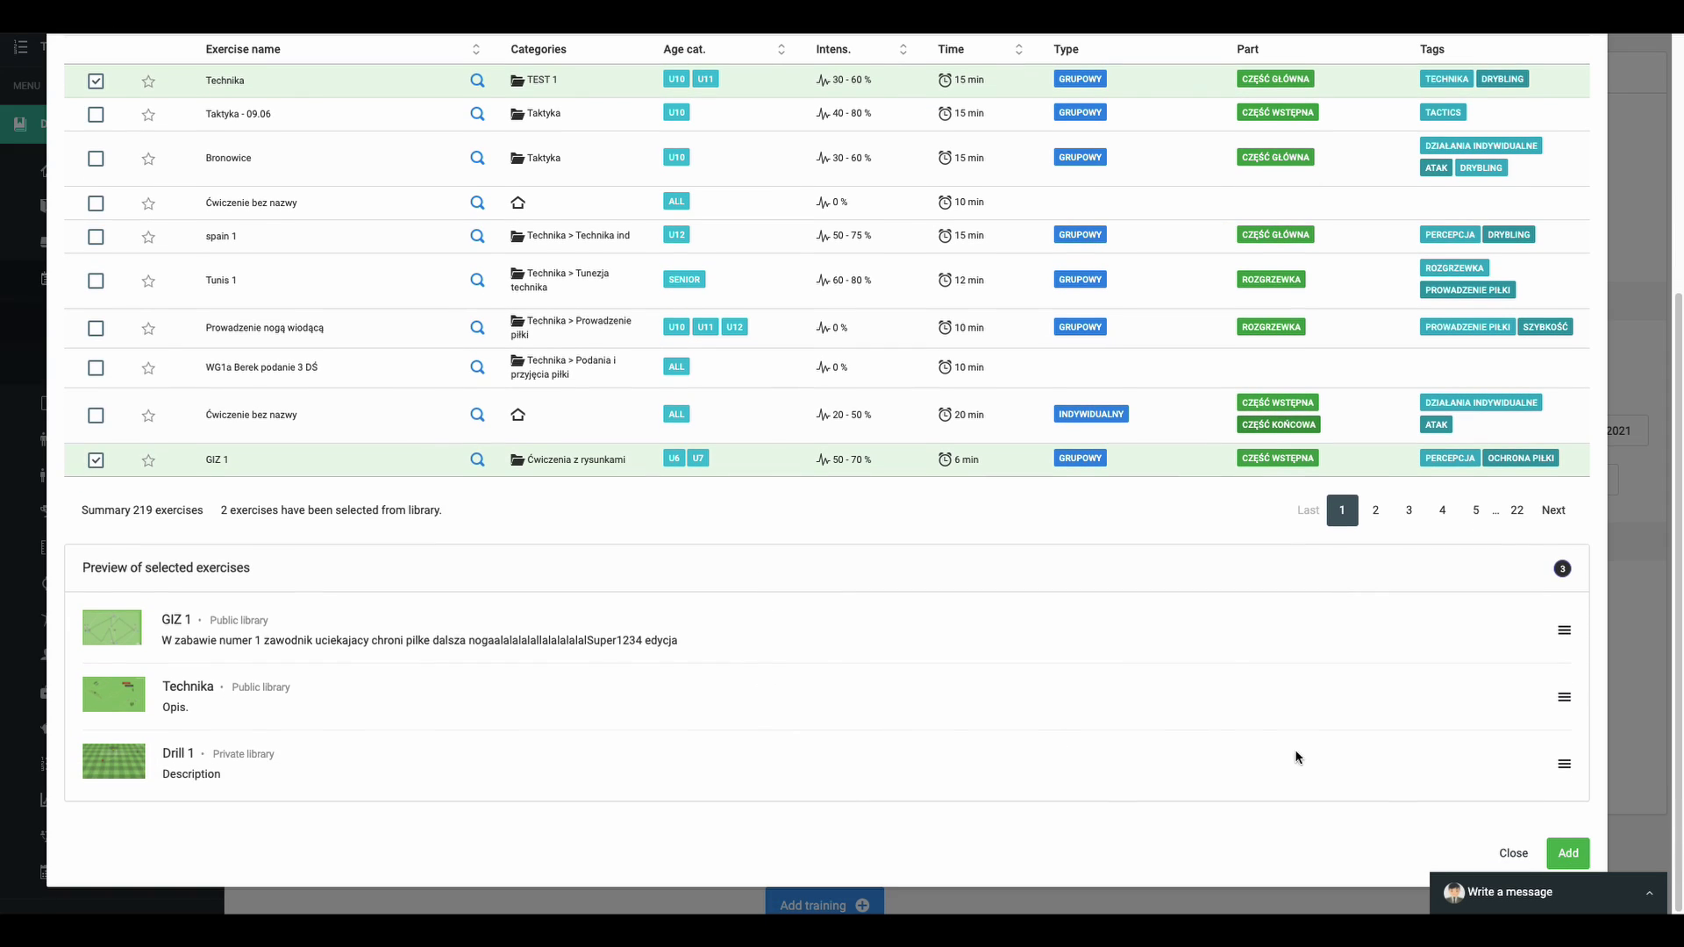
{"action": "left_click", "coordinate": [1568, 853]}
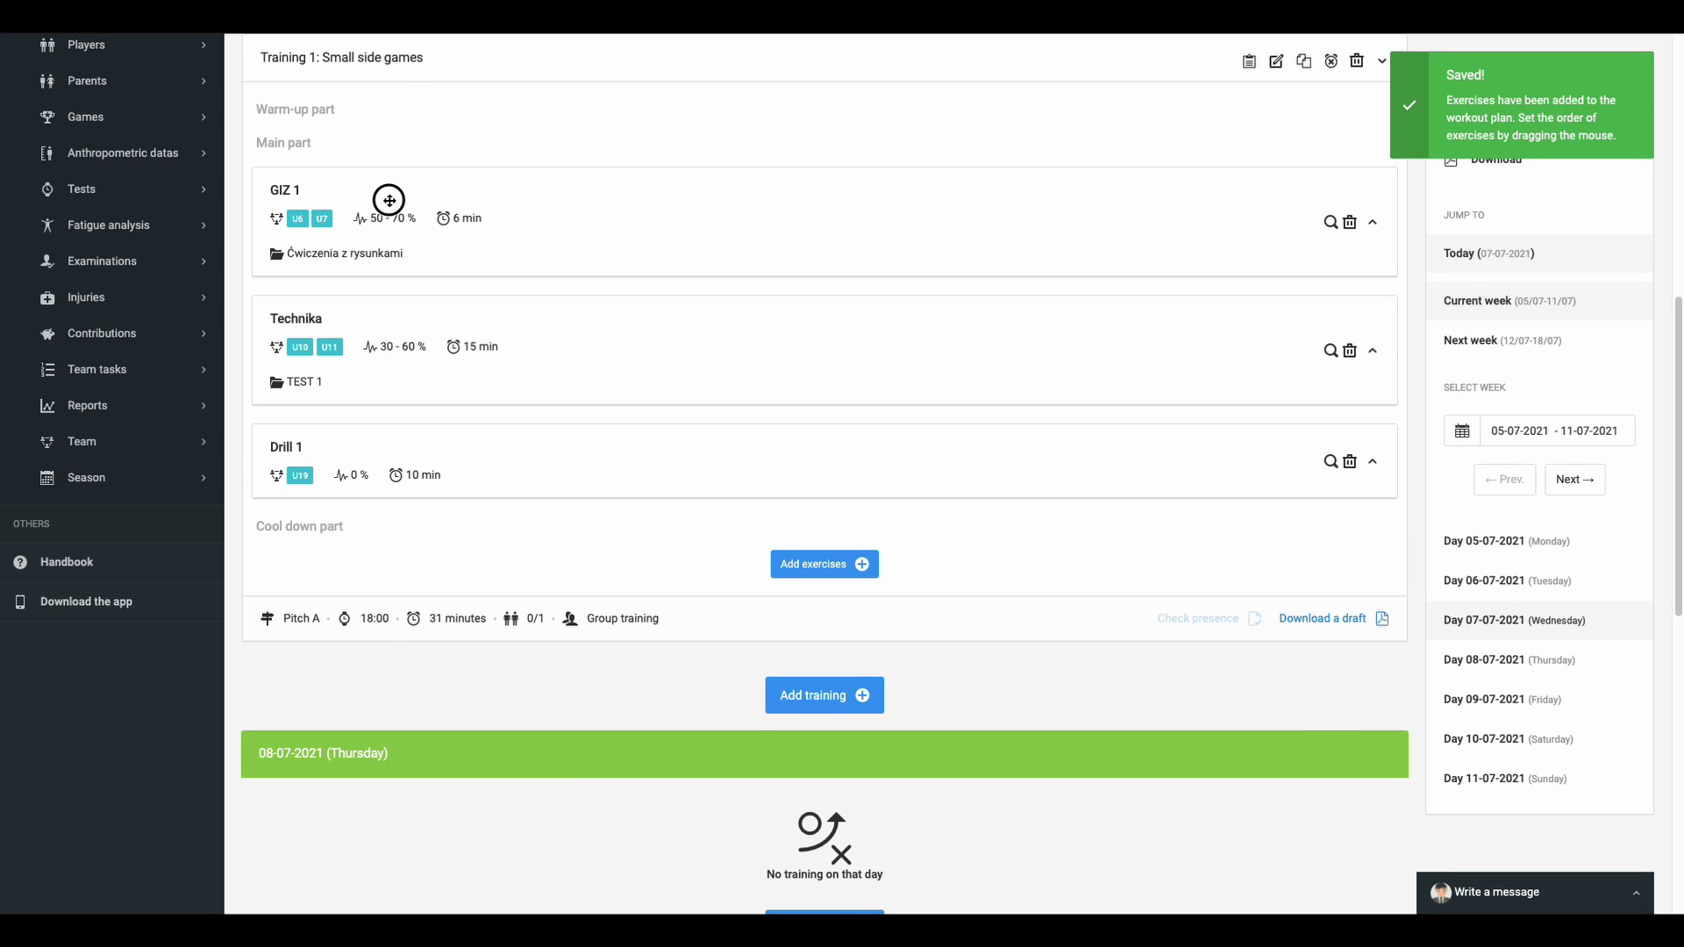
Move GIZ 1 to Warm-up and Drill 1 to Cool down, setting Drill 1's time to 16 minutes.
{"action": "left_click_drag", "start_coordinate": [389, 200], "coordinate": [379, 124]}
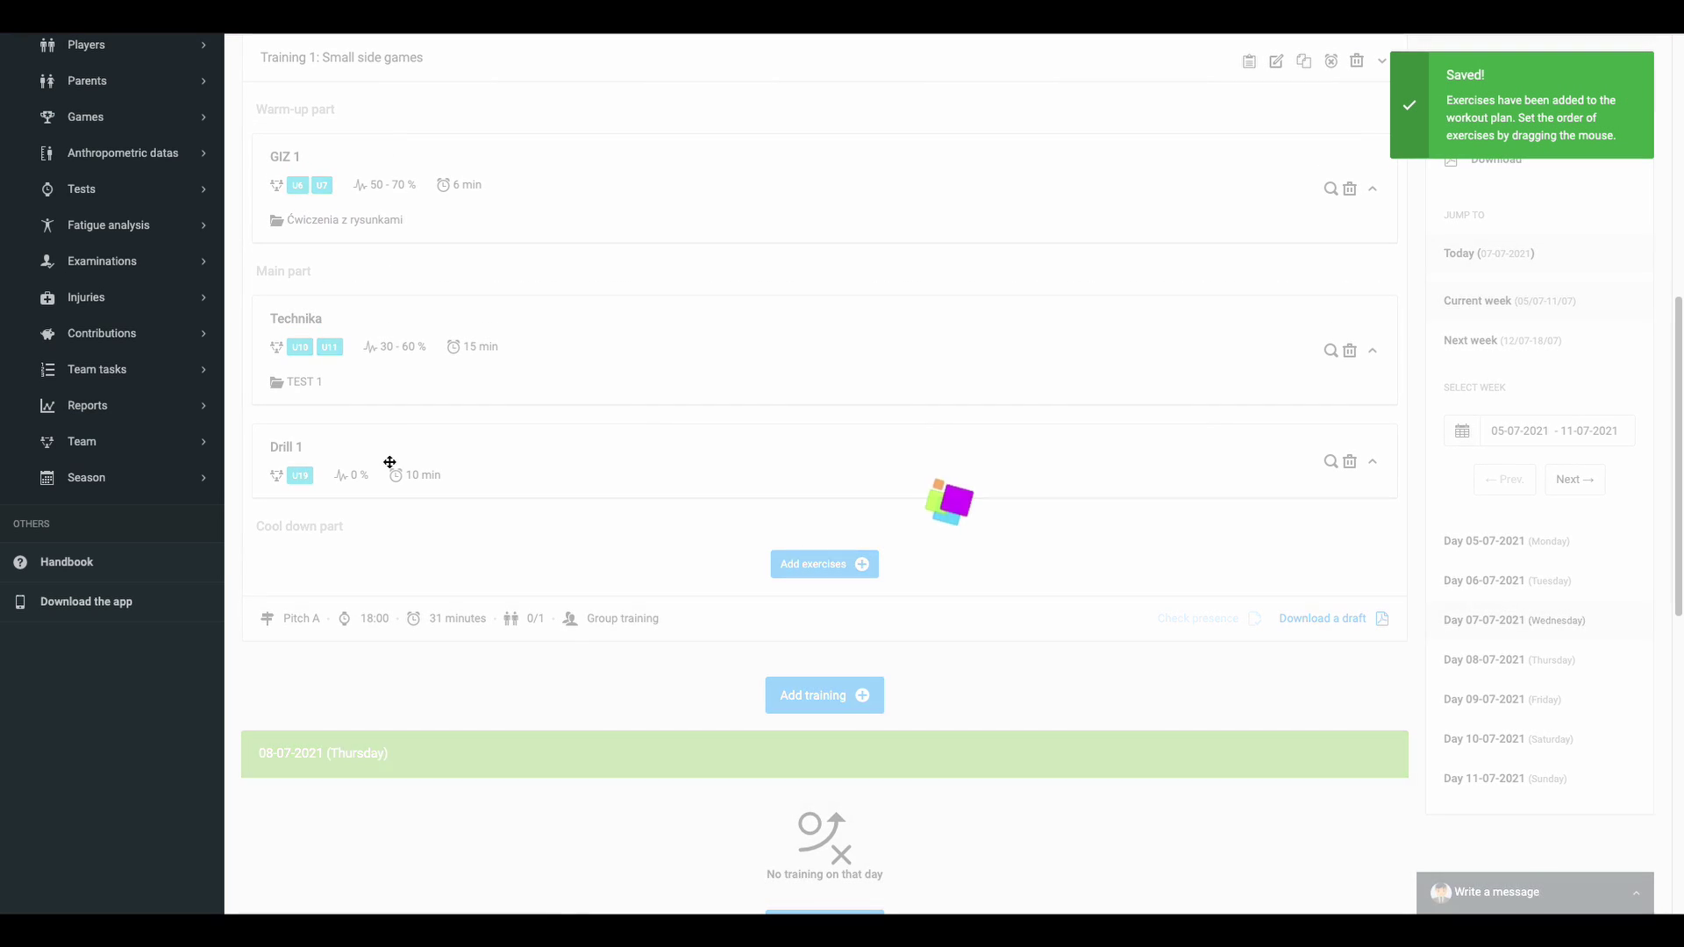
{"action": "left_click_drag", "start_coordinate": [380, 498], "coordinate": [396, 530]}
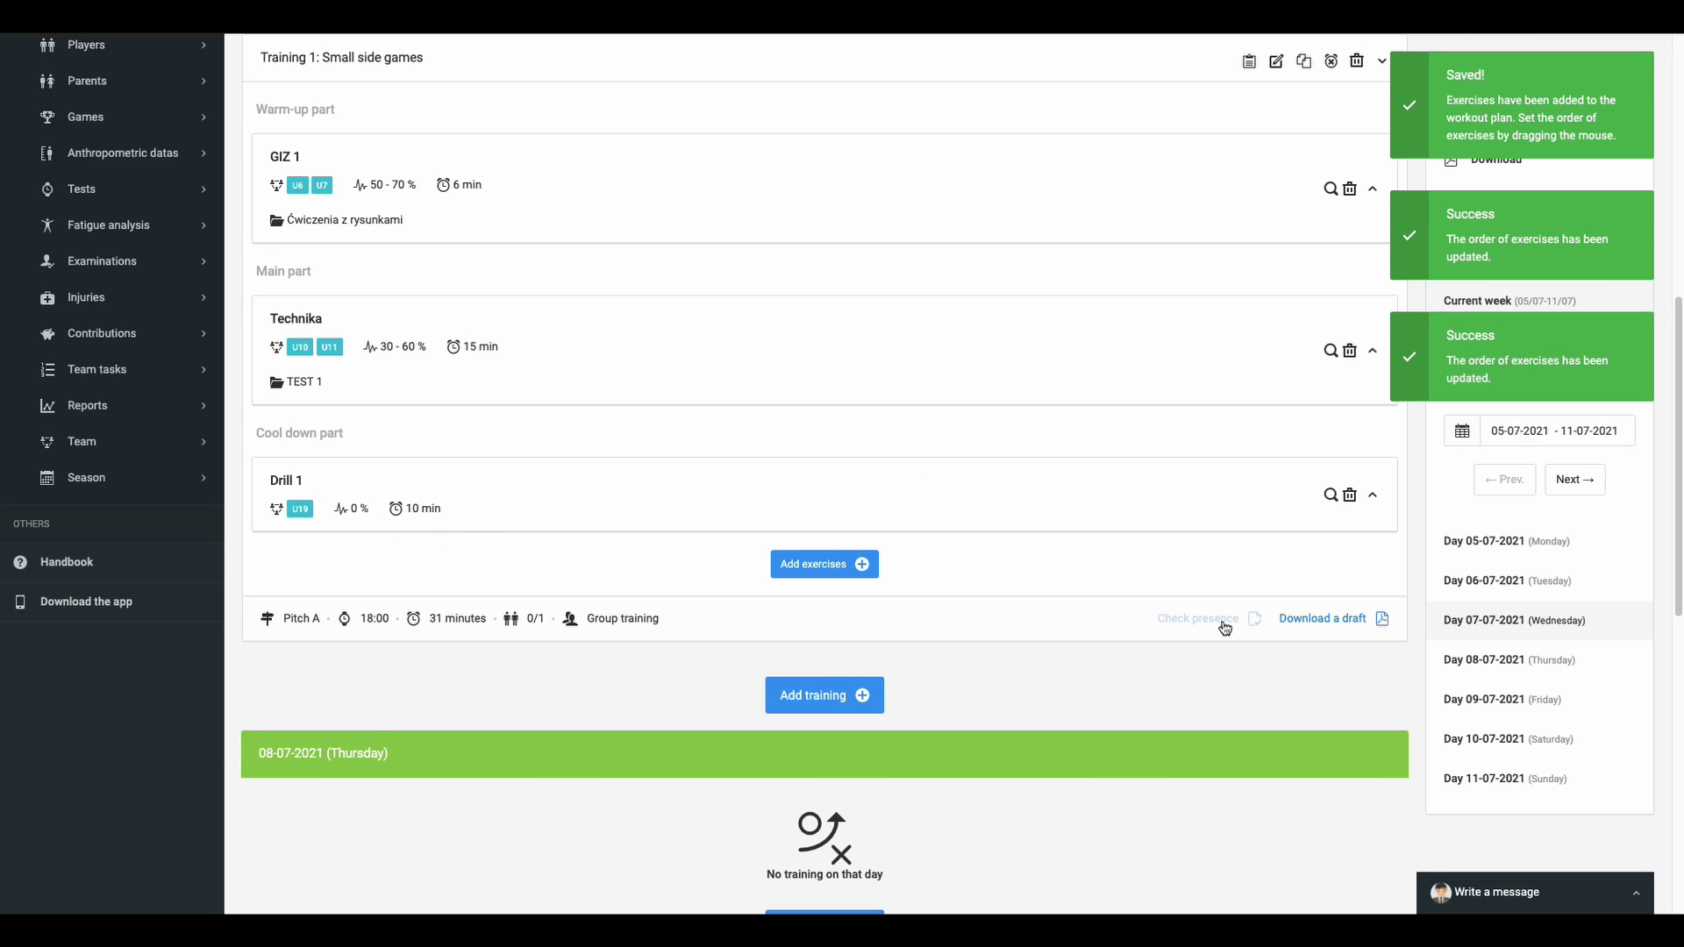
{"action": "left_click", "coordinate": [1369, 497]}
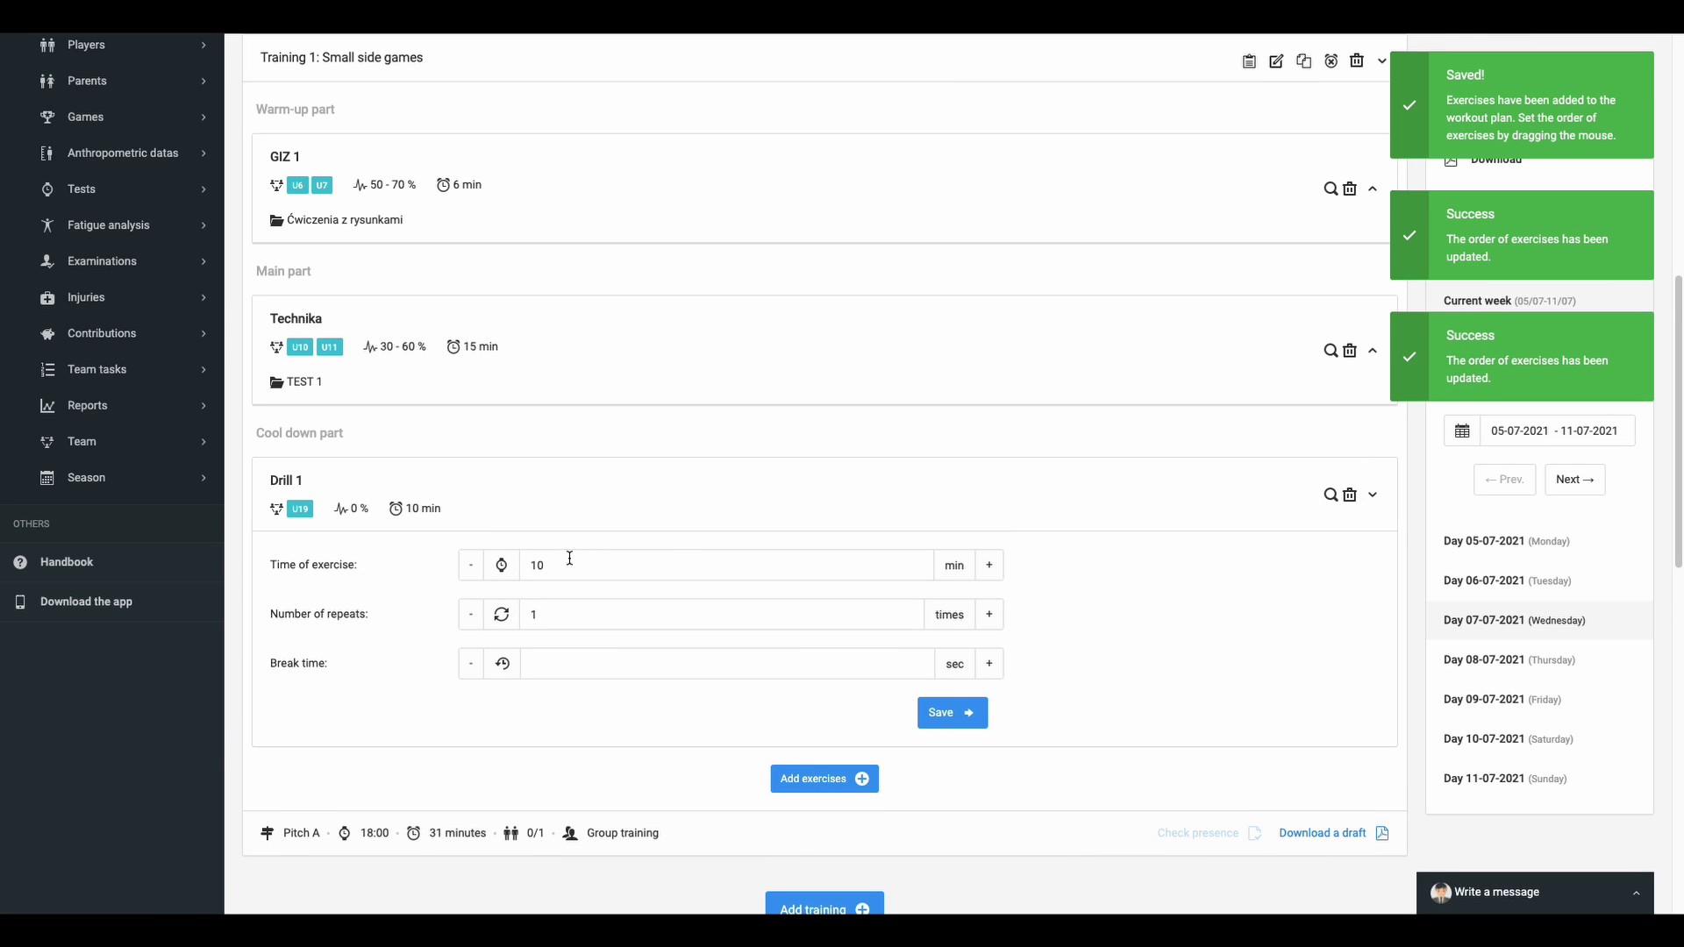
{"action": "type", "text": "16"}
{"action": "left_click", "coordinate": [941, 715]}
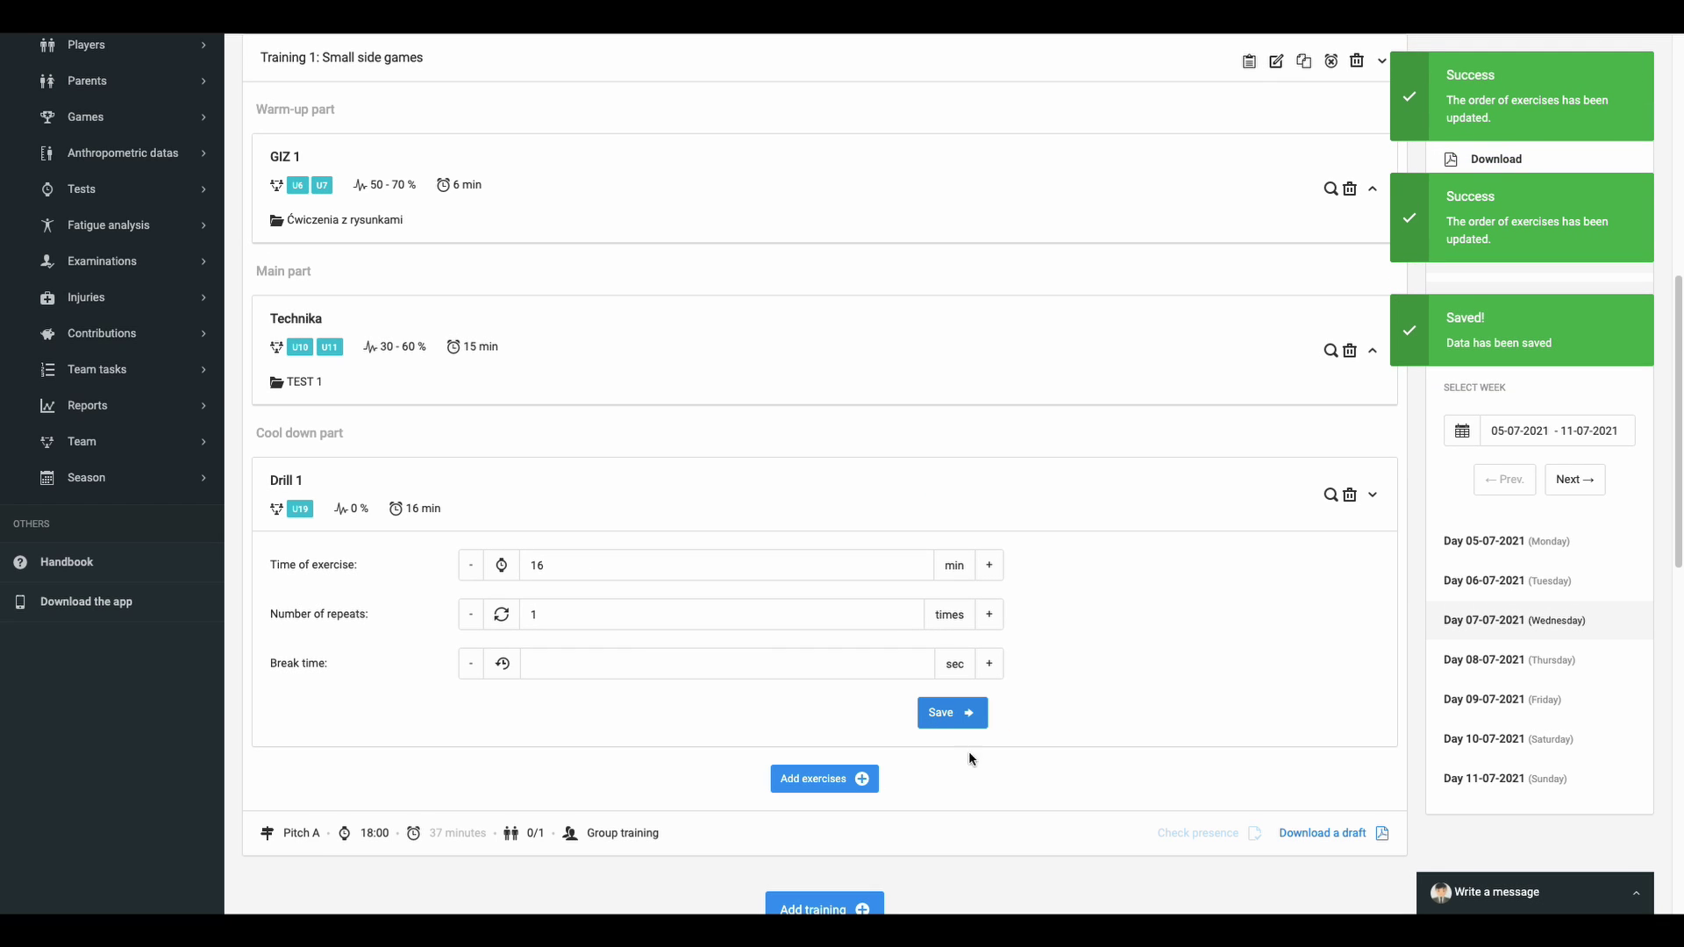
{"action": "left_click", "coordinate": [1313, 837]}
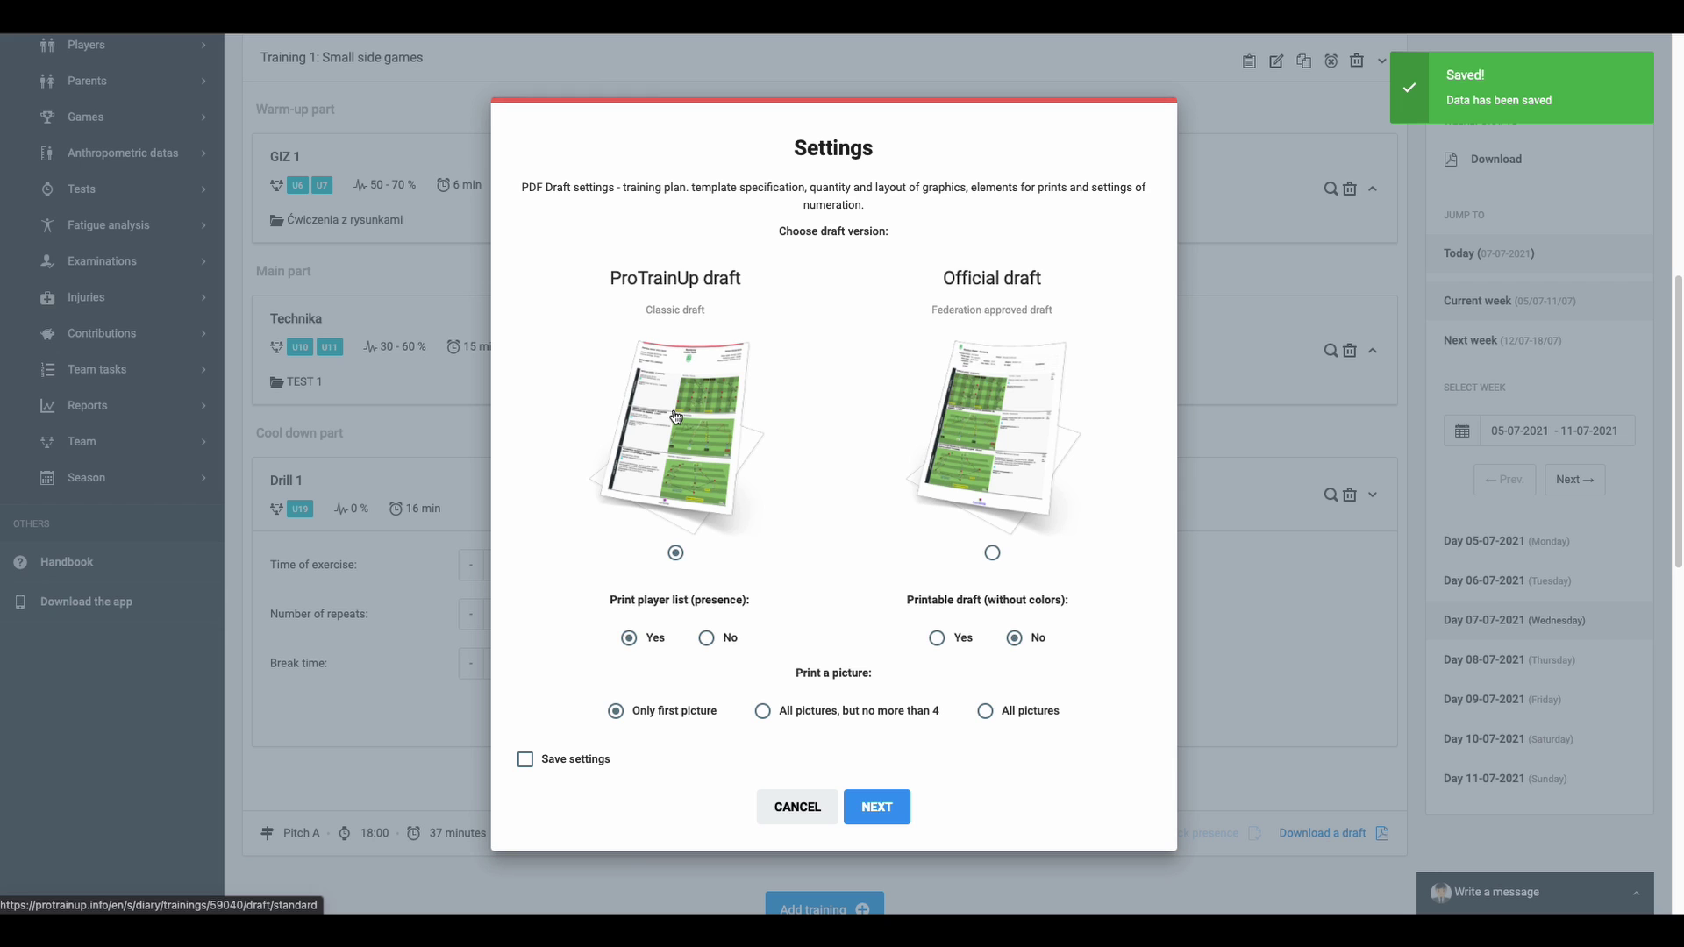
{"action": "left_click", "coordinate": [676, 417]}
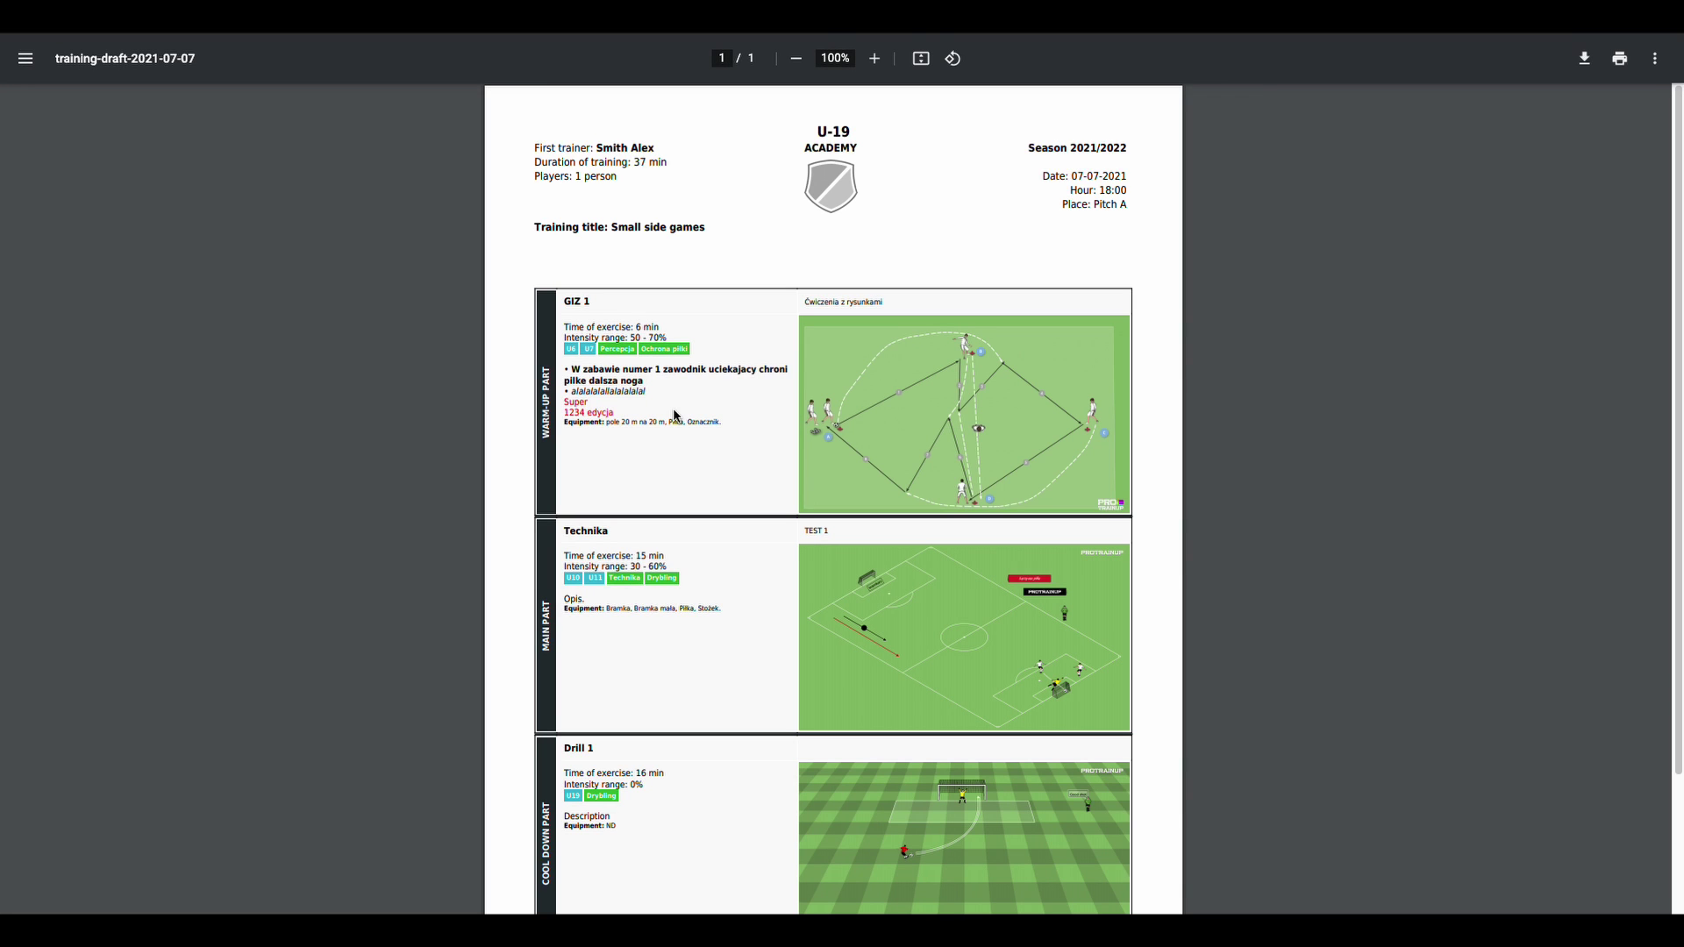
{"action": "scroll", "coordinate": [676, 416], "scroll_direction": "down", "scroll_amount": 3}
{"action": "scroll", "coordinate": [676, 417], "scroll_direction": "up", "scroll_amount": 2}
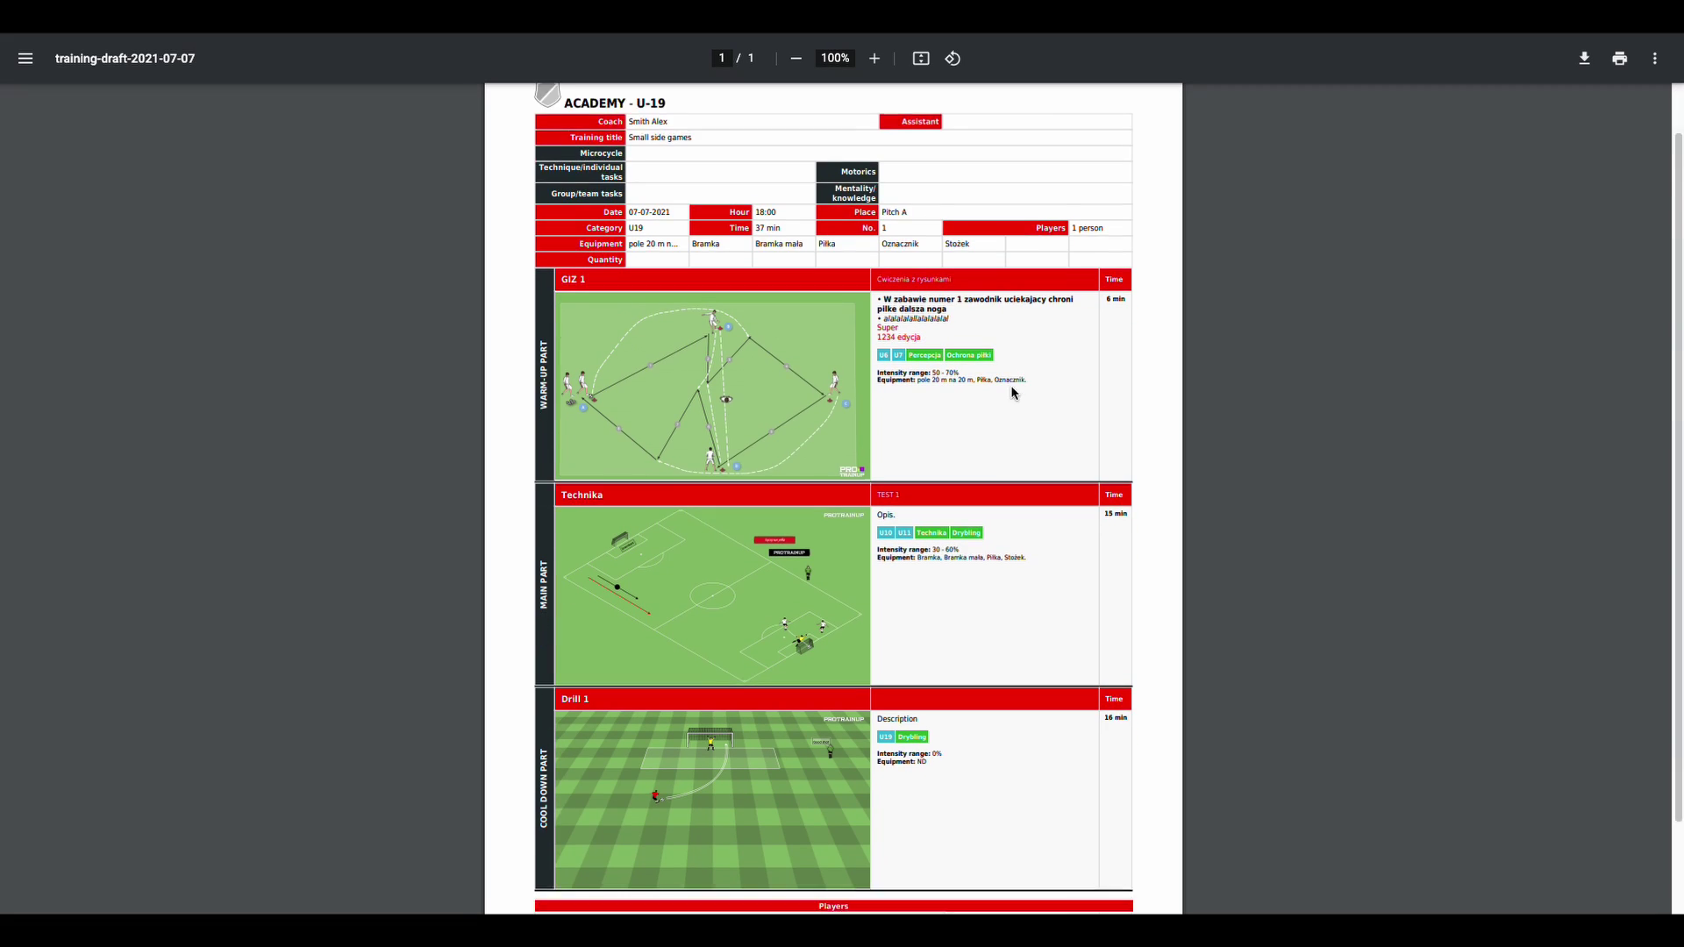
{"action": "scroll", "coordinate": [1013, 392], "scroll_direction": "down", "scroll_amount": 2}
{"action": "scroll", "coordinate": [1013, 392], "scroll_direction": "up", "scroll_amount": 2}
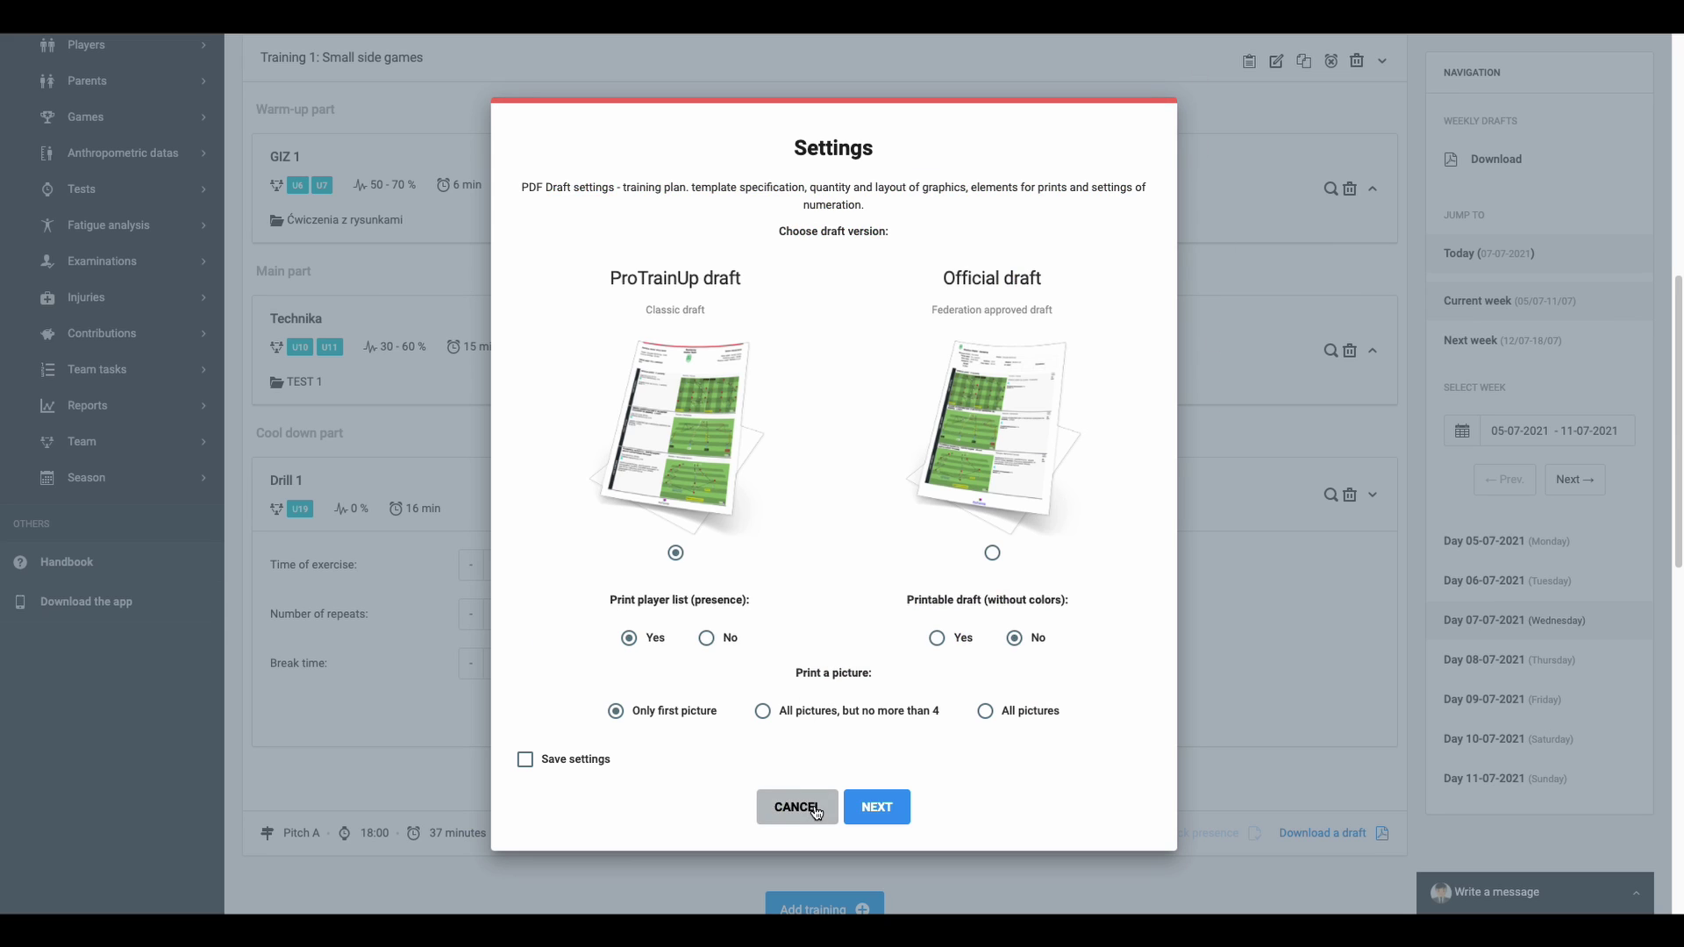
Dismiss the draft settings and go through Attendance to the team's diary dashboard.
{"action": "left_click", "coordinate": [796, 806]}
{"action": "scroll", "coordinate": [466, 491], "scroll_direction": "up", "scroll_amount": 3}
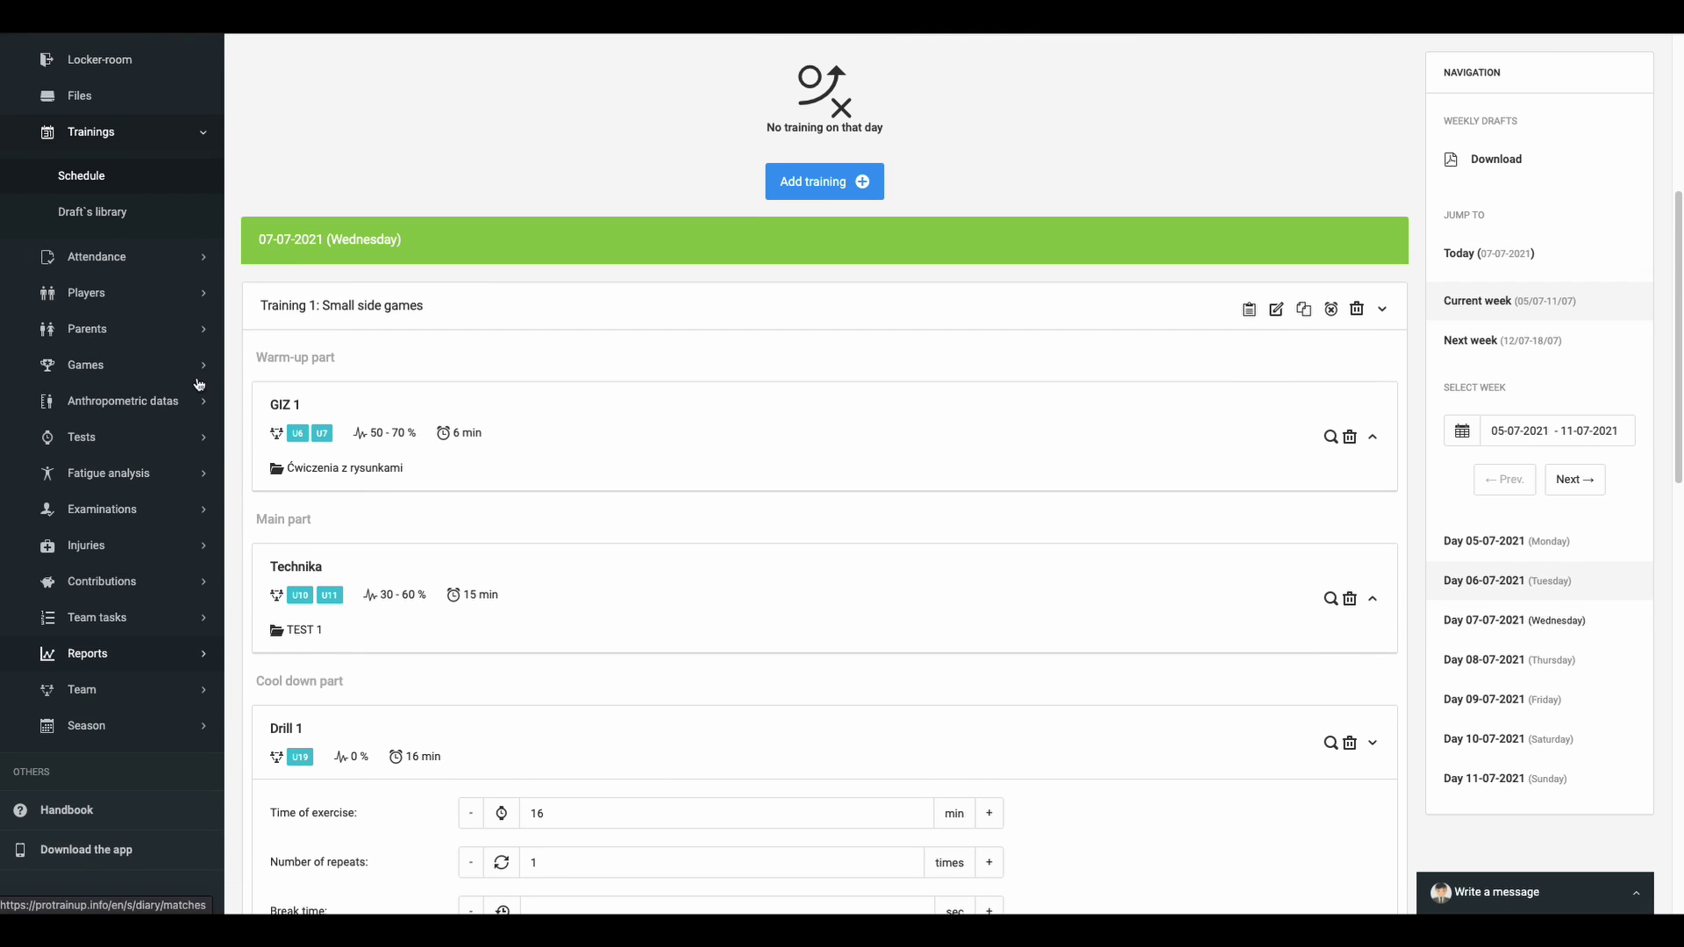
{"action": "left_click", "coordinate": [165, 260]}
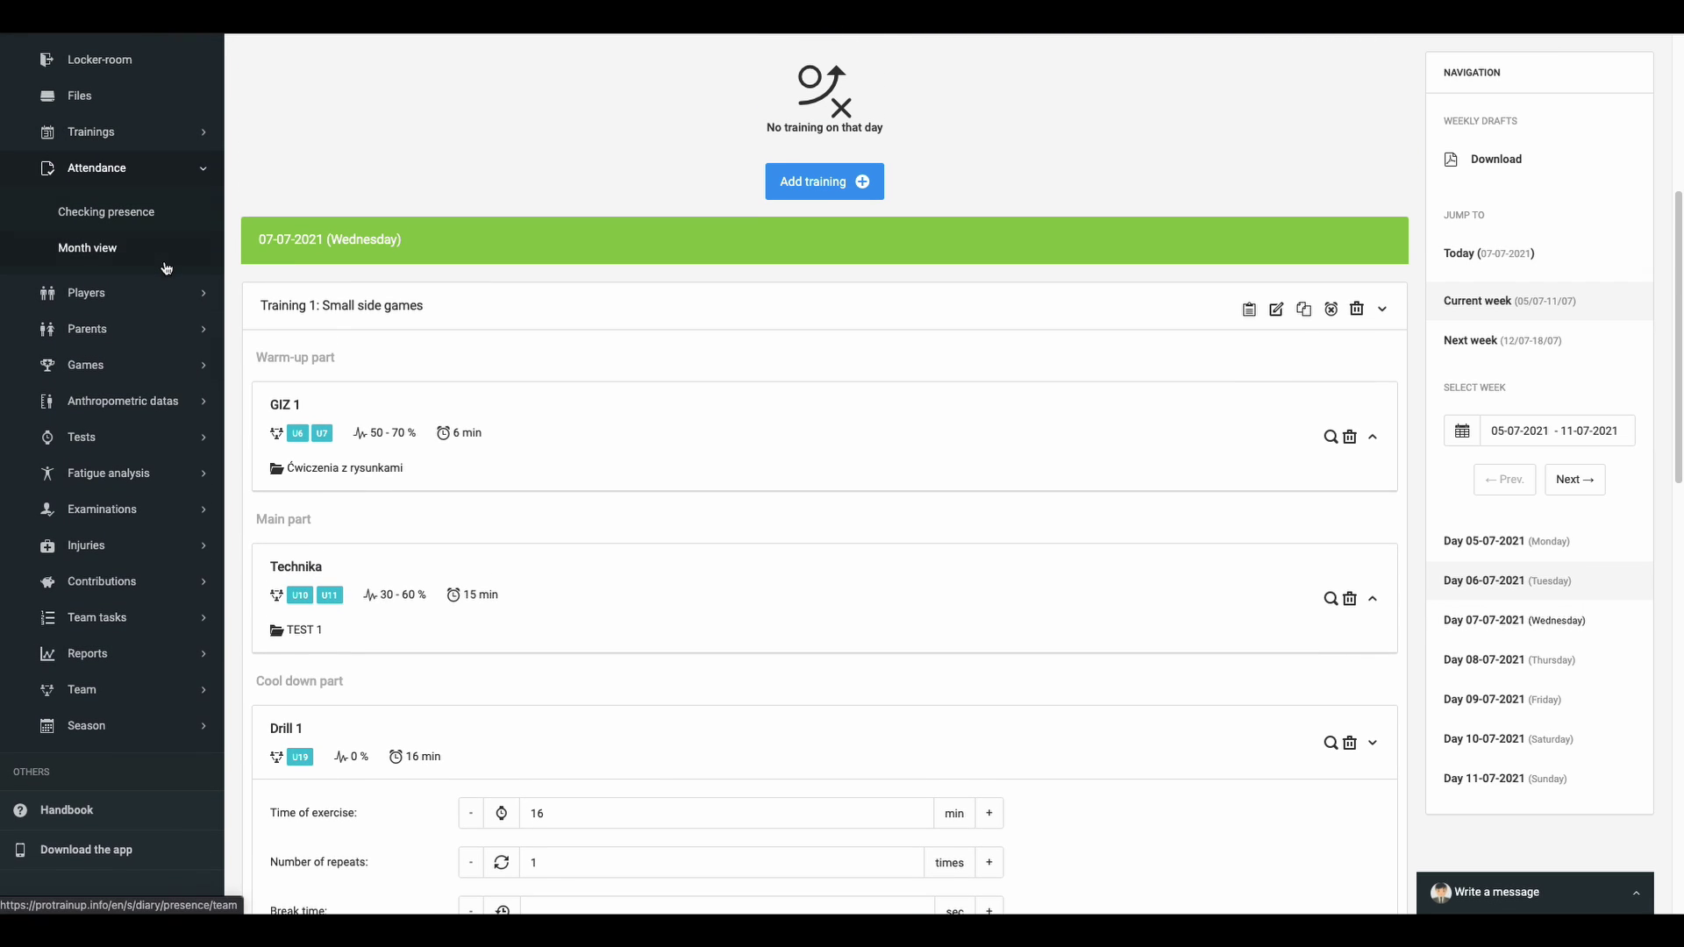
{"action": "left_click", "coordinate": [157, 214]}
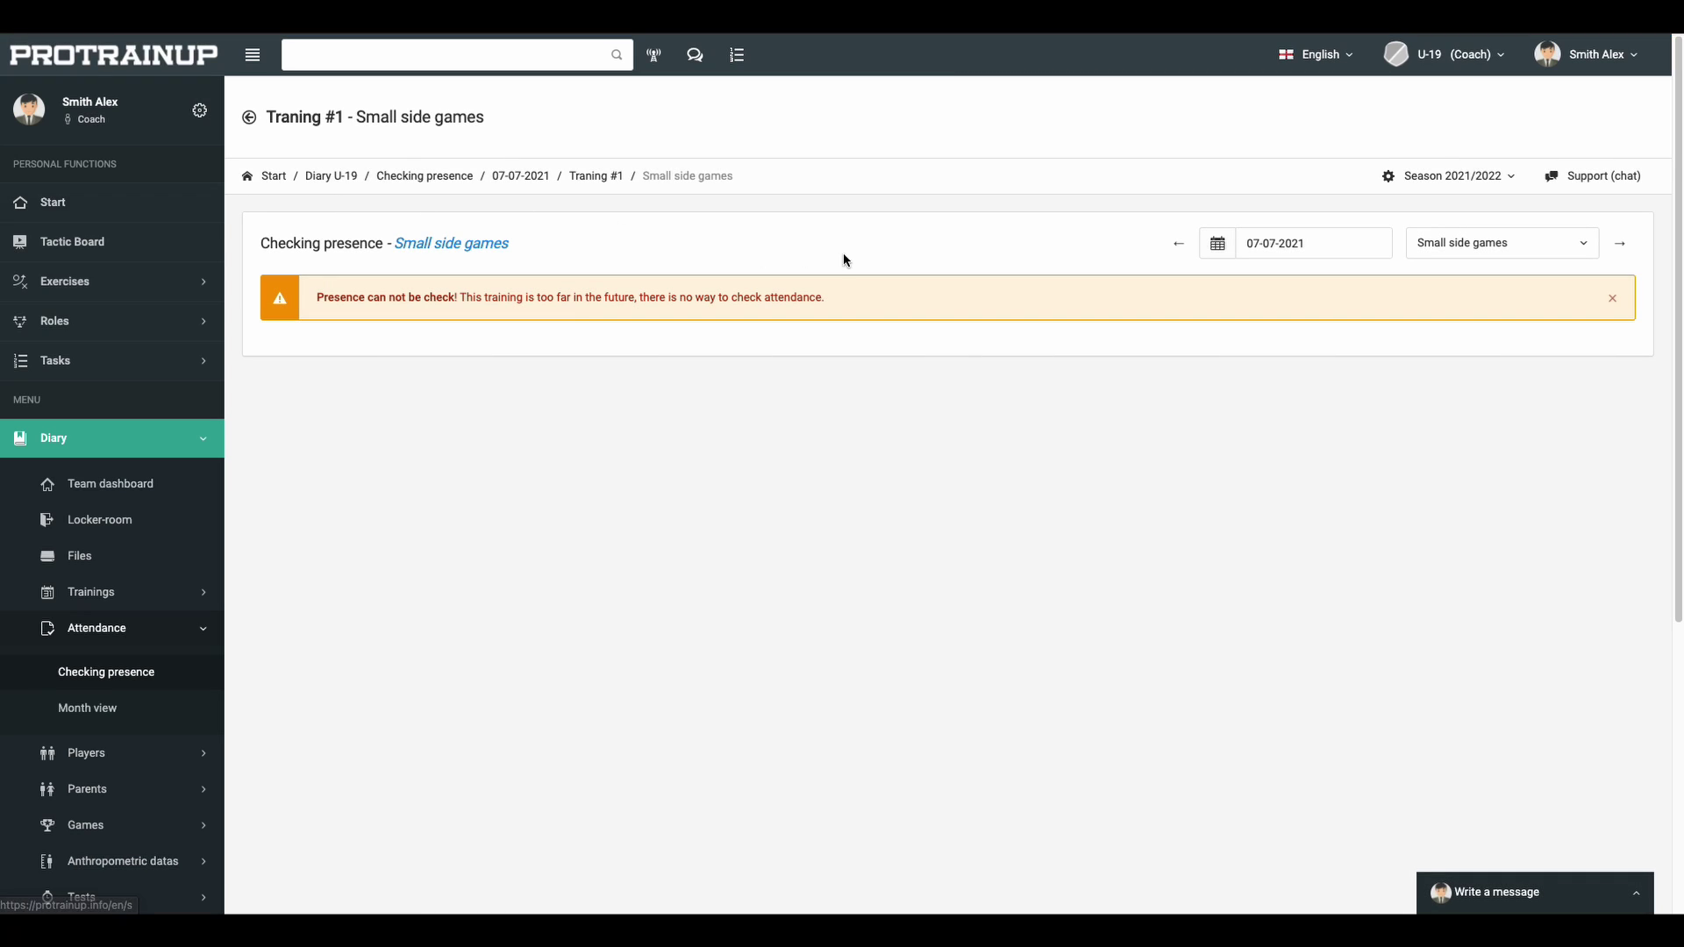
{"action": "left_click", "coordinate": [149, 484]}
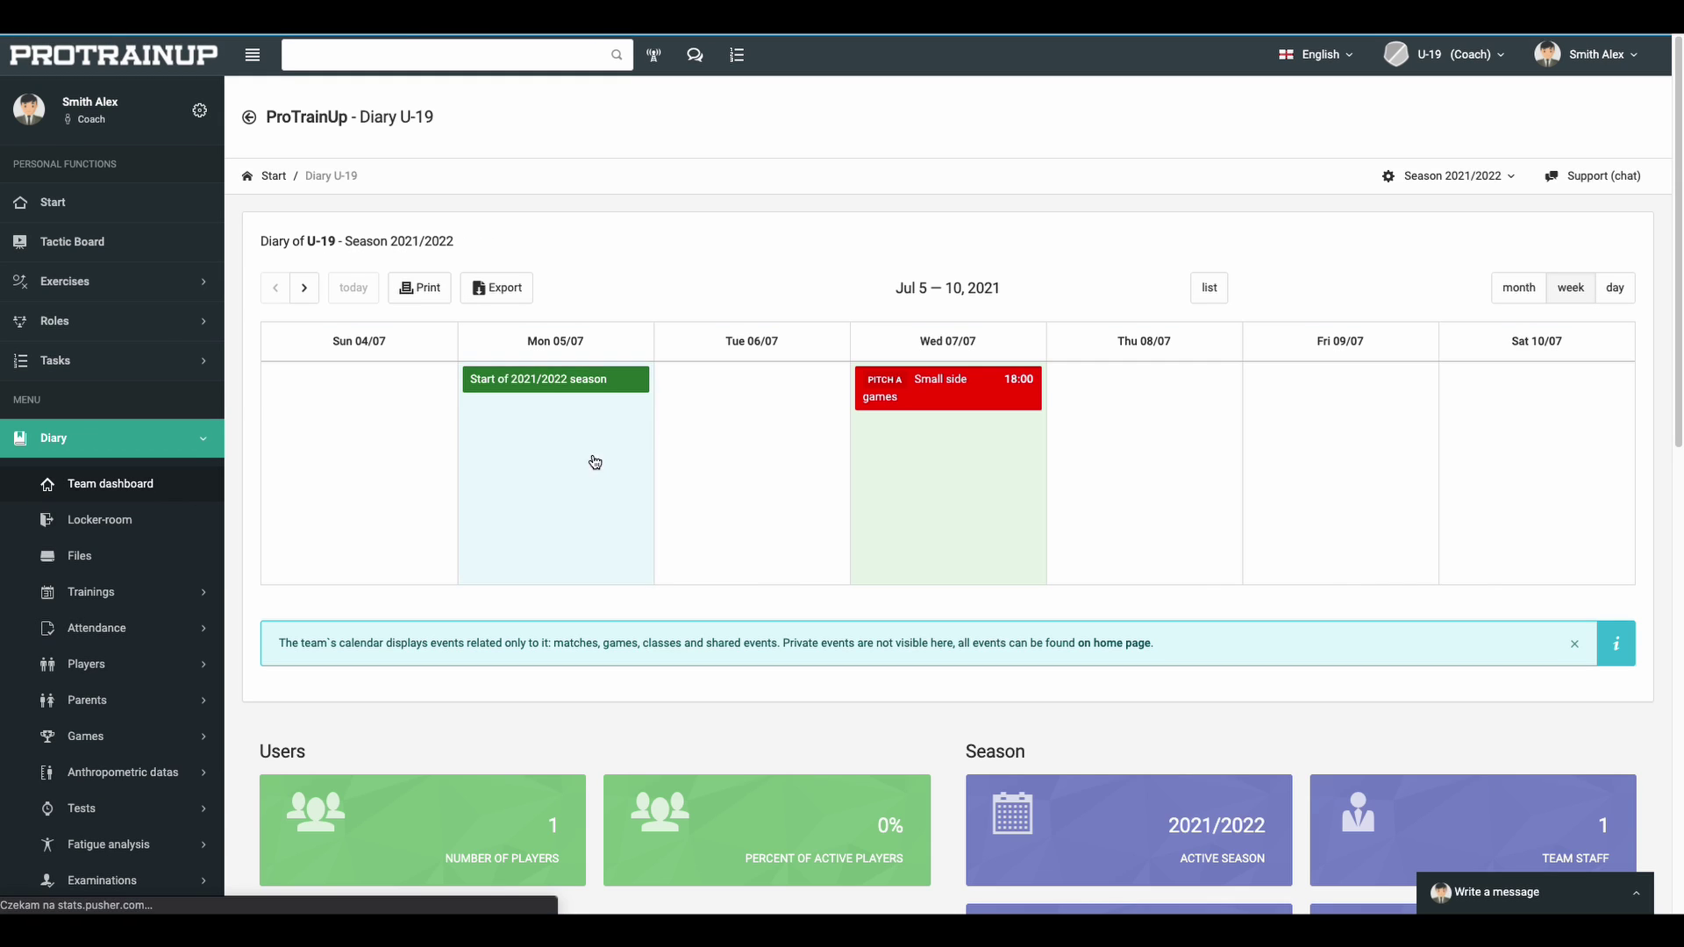
Copy the Small side games training to Monday 05-07-2021 and open the copy.
{"action": "left_click", "coordinate": [984, 399]}
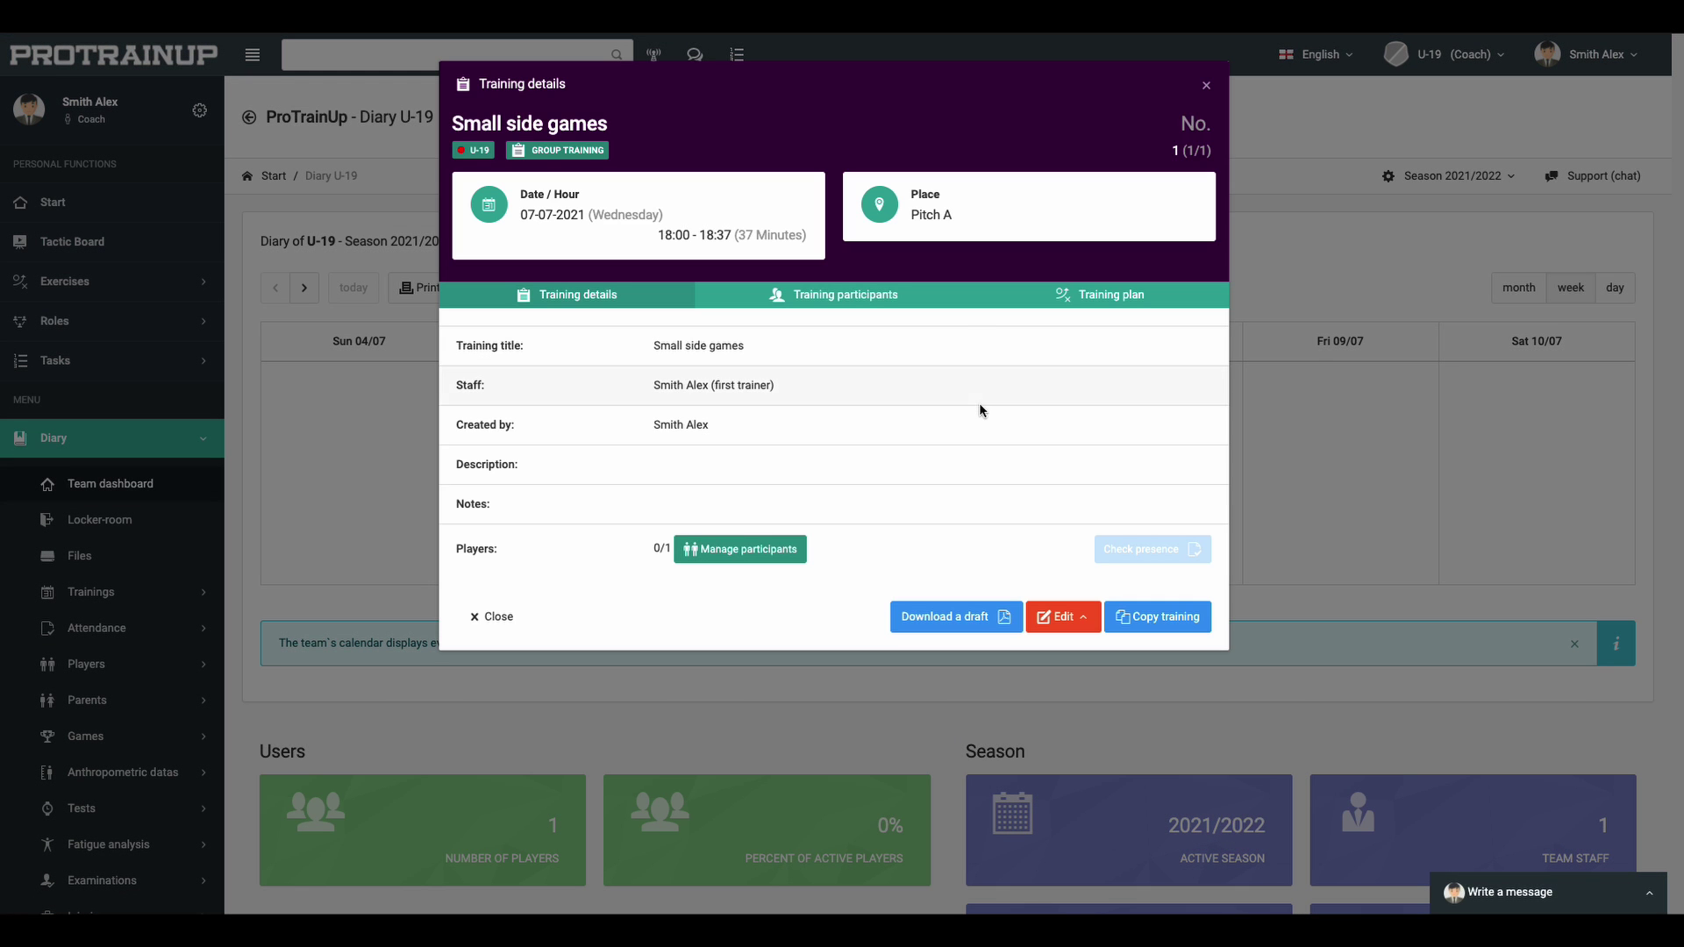
{"action": "left_click", "coordinate": [1156, 618]}
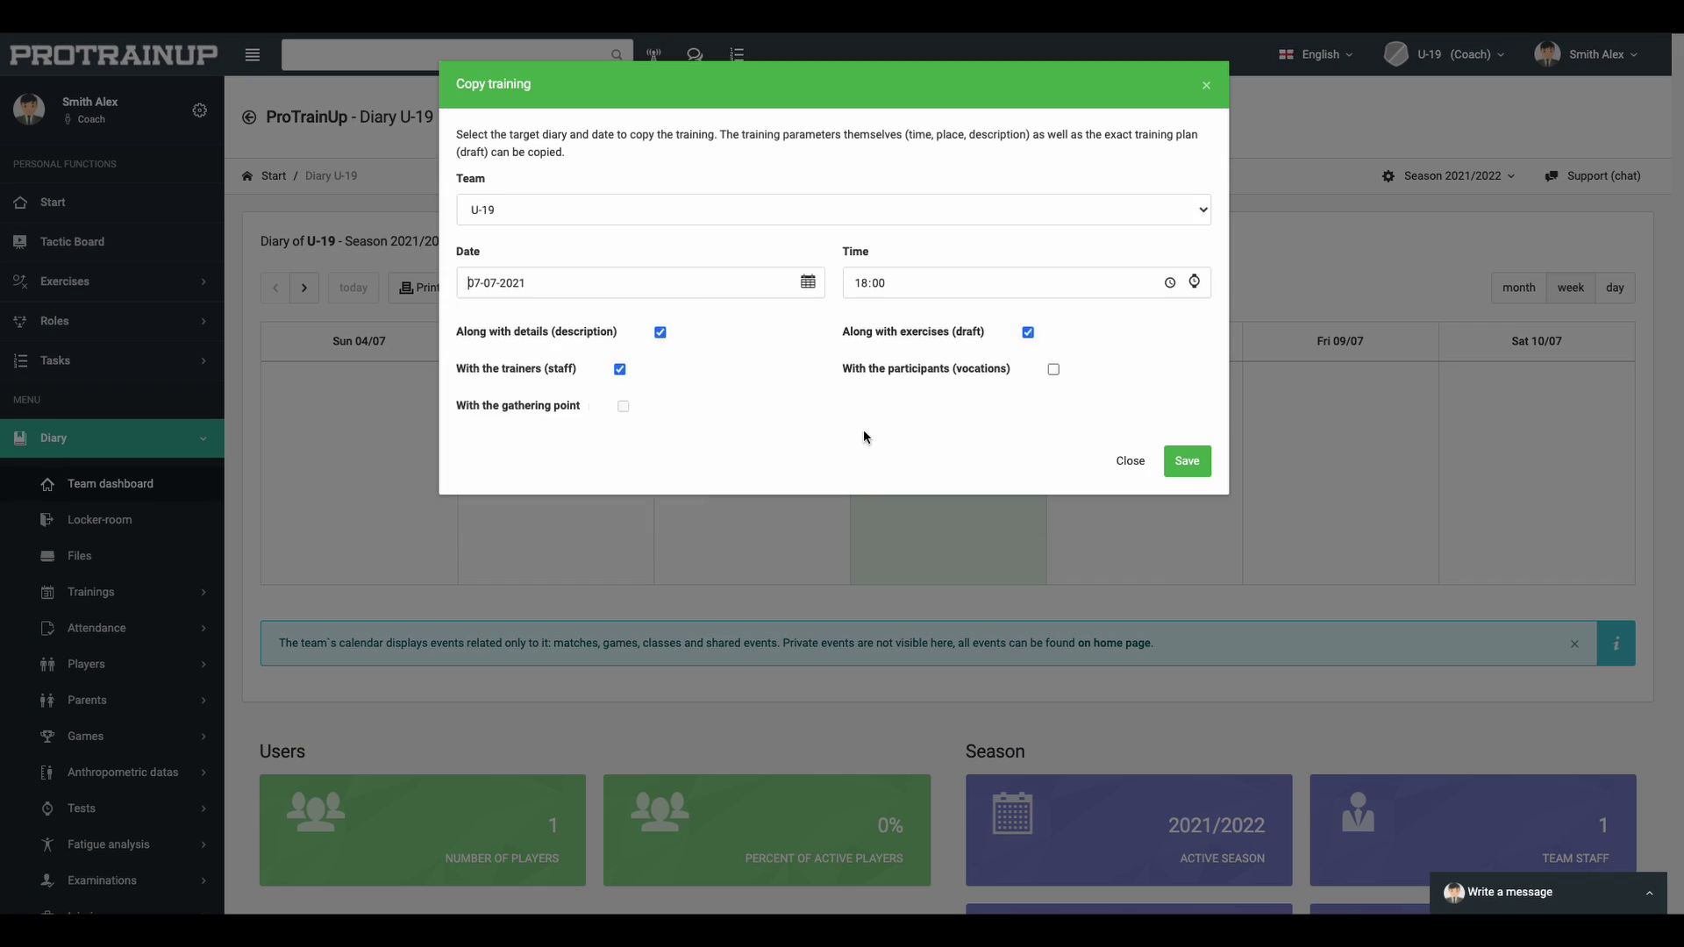
{"action": "left_click", "coordinate": [517, 430]}
{"action": "left_click", "coordinate": [1183, 461]}
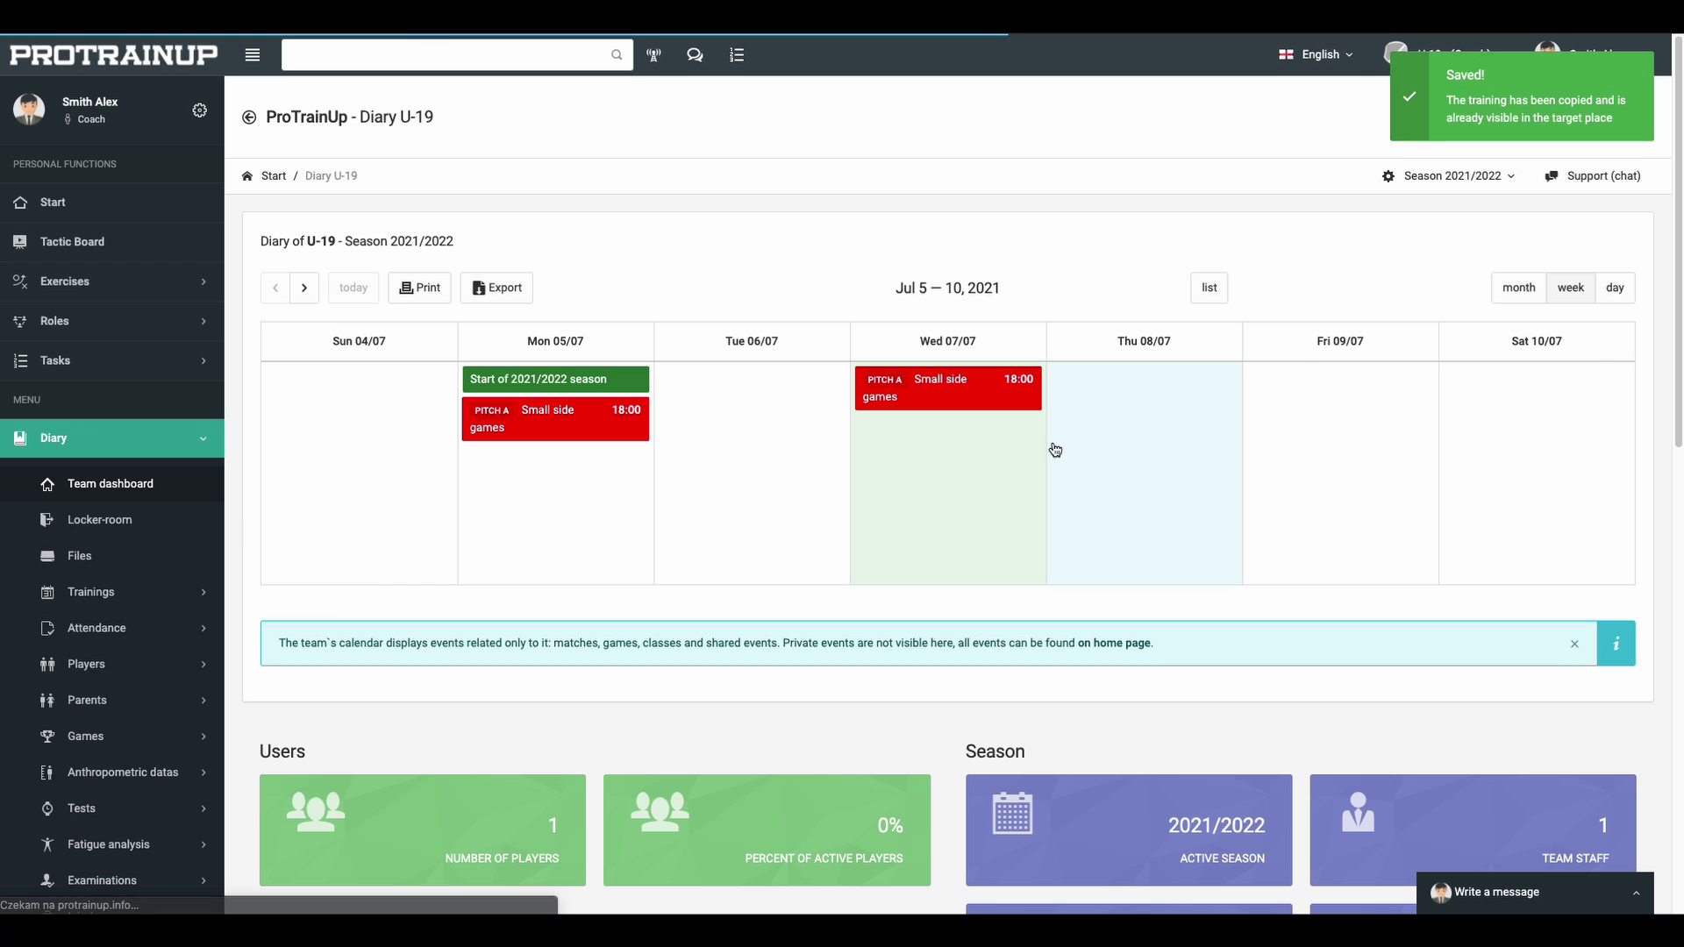
{"action": "left_click", "coordinate": [571, 416]}
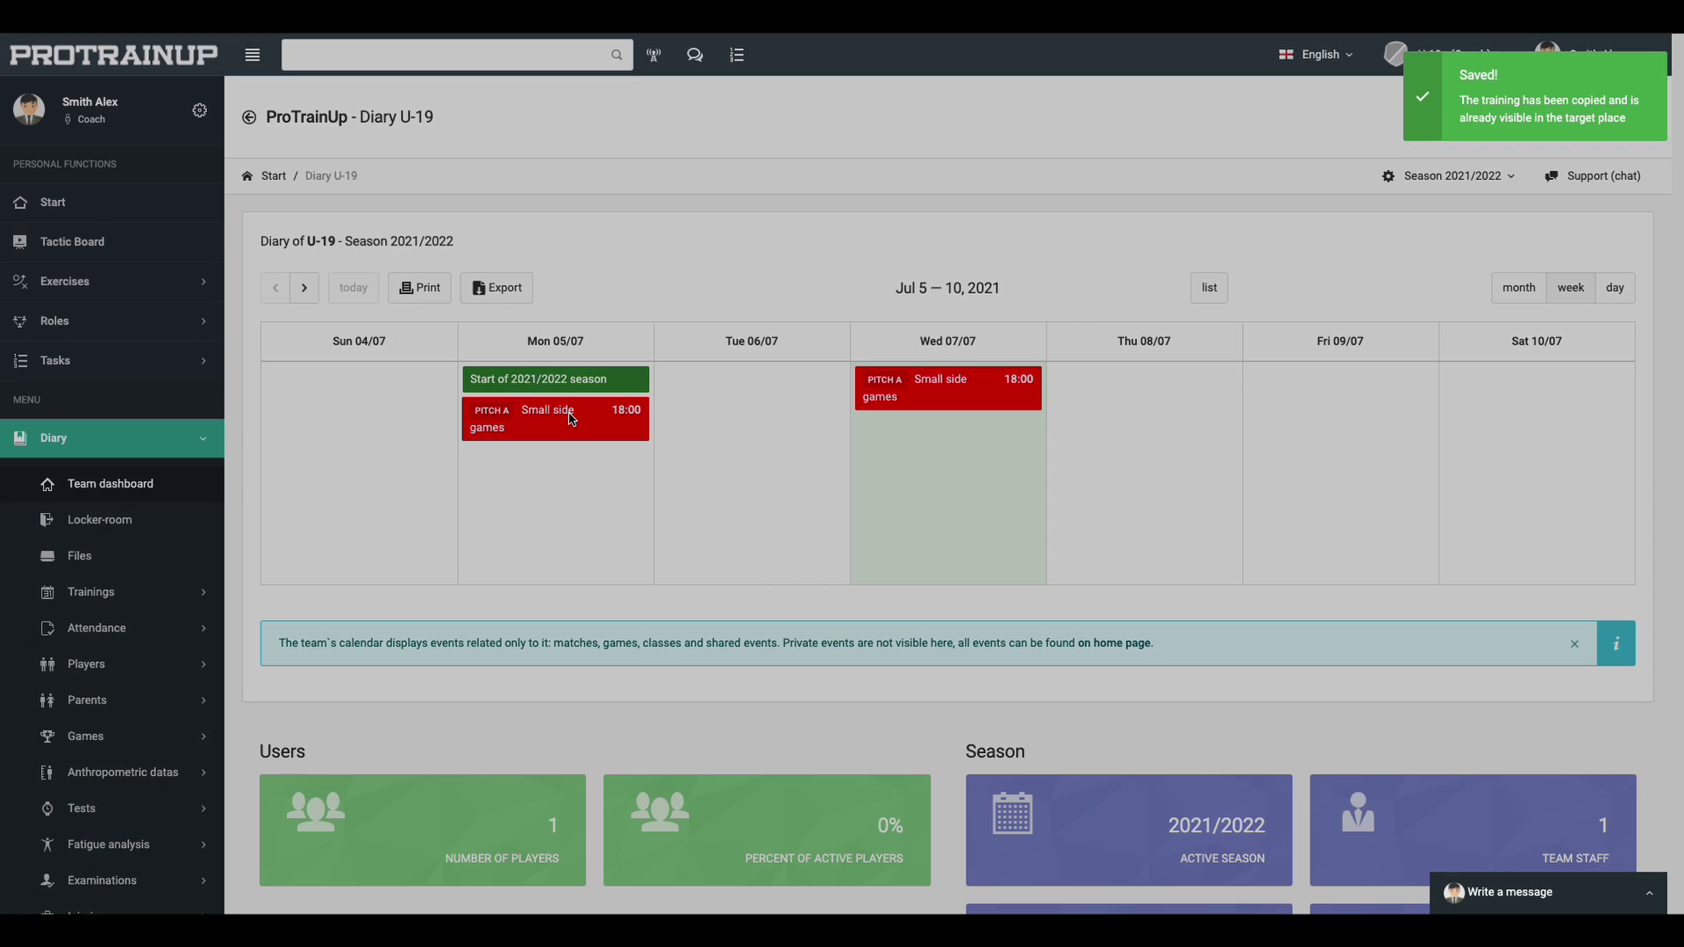
Mark the player absent with reason Injury for the 05-07-2021 training and save.
{"action": "left_click", "coordinate": [1133, 545]}
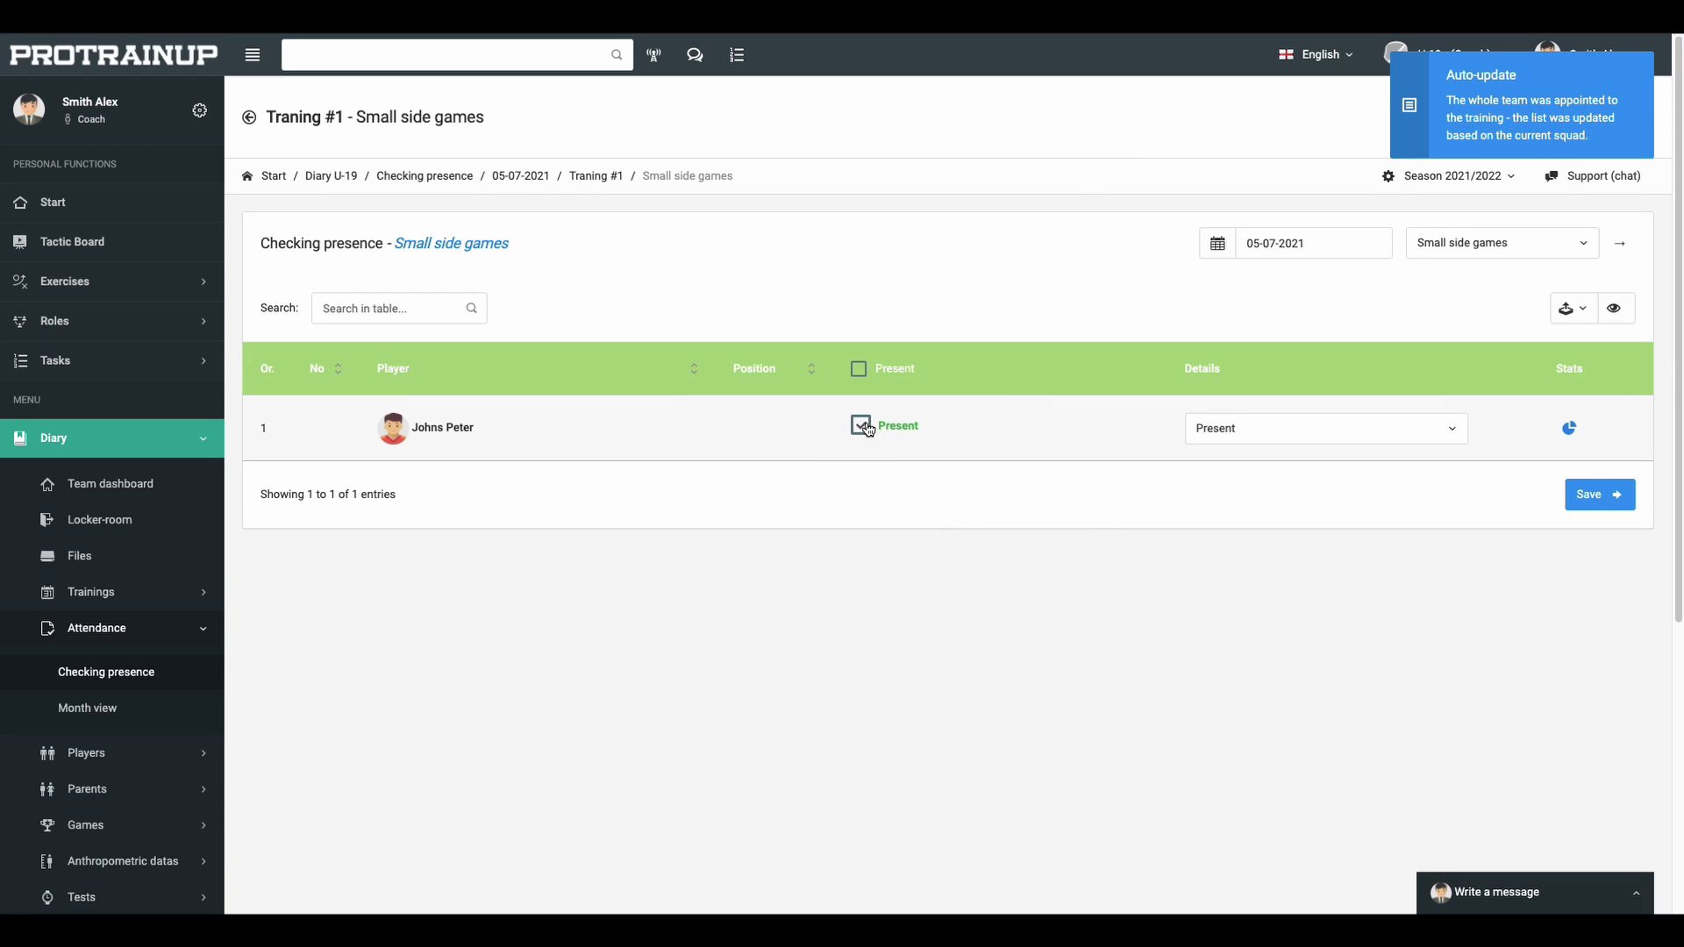
{"action": "left_click", "coordinate": [1231, 436]}
{"action": "left_click", "coordinate": [1219, 494]}
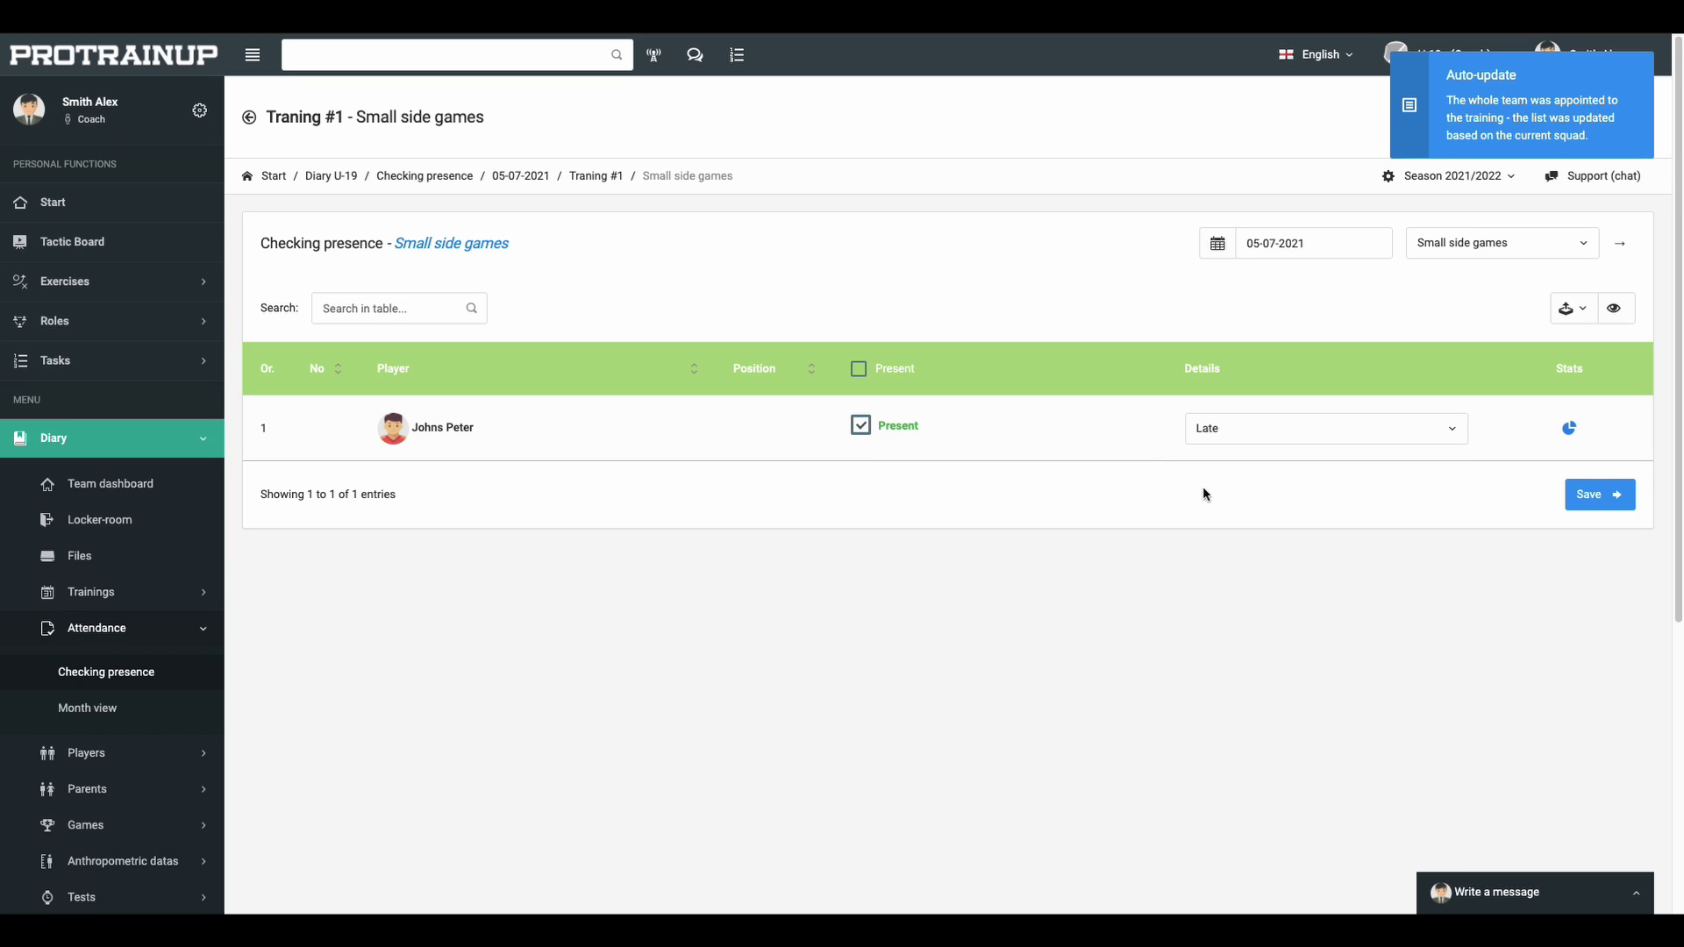
{"action": "left_click", "coordinate": [862, 428]}
{"action": "left_click", "coordinate": [1237, 443]}
{"action": "left_click", "coordinate": [1238, 526]}
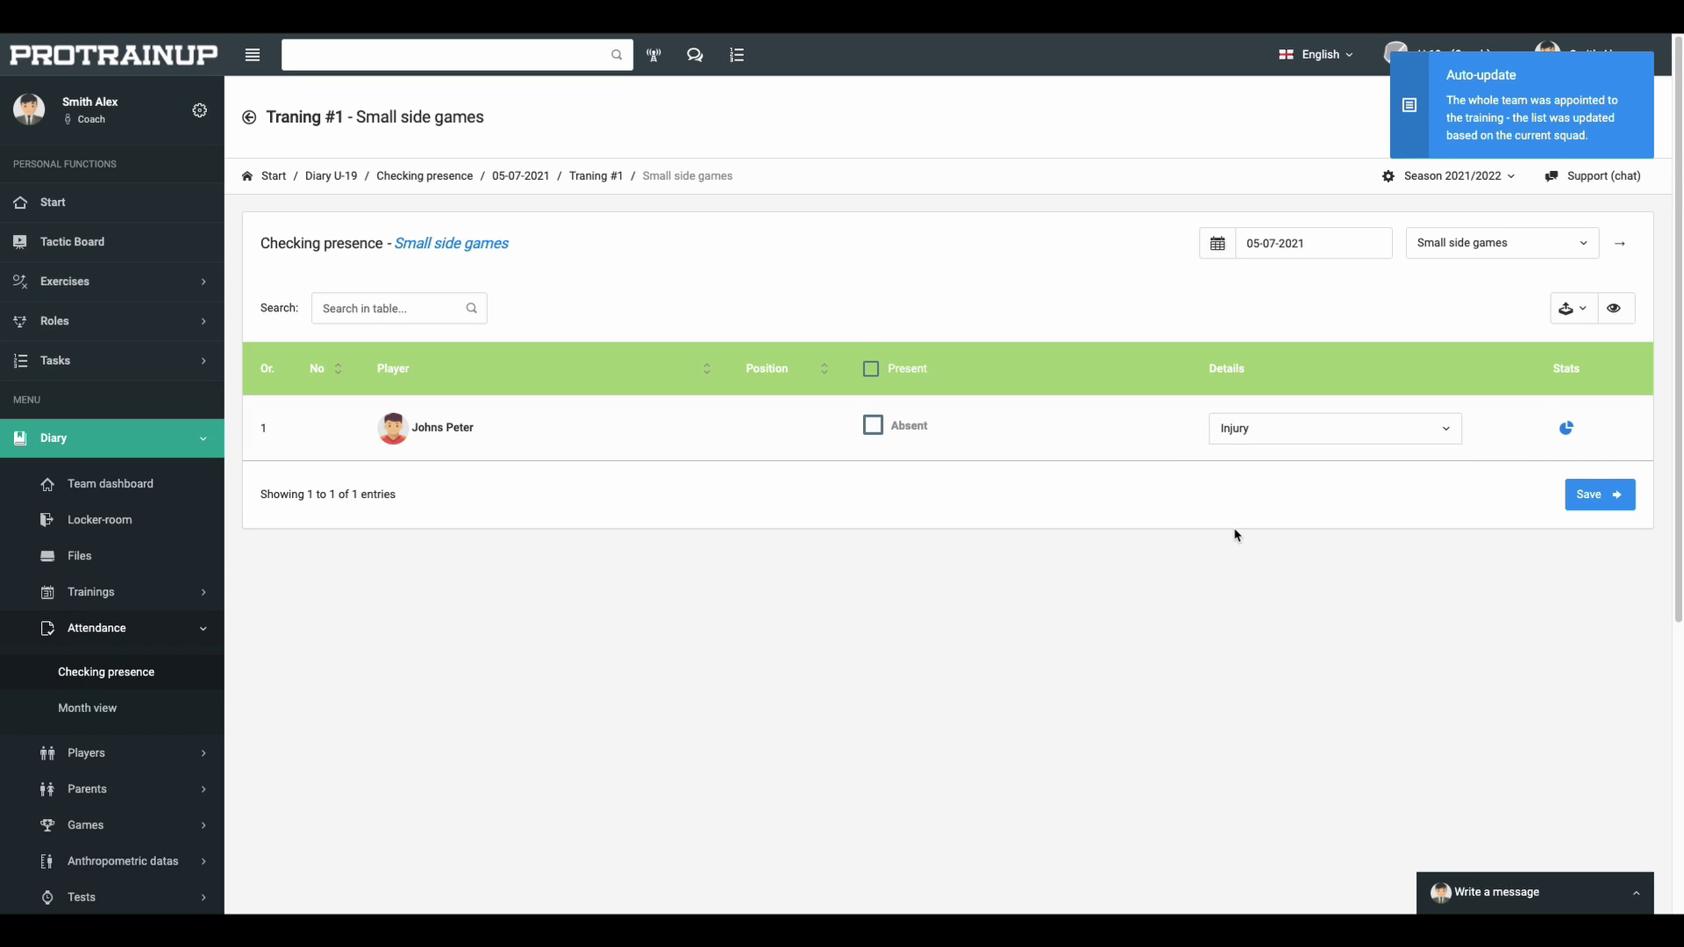
{"action": "left_click", "coordinate": [1581, 506]}
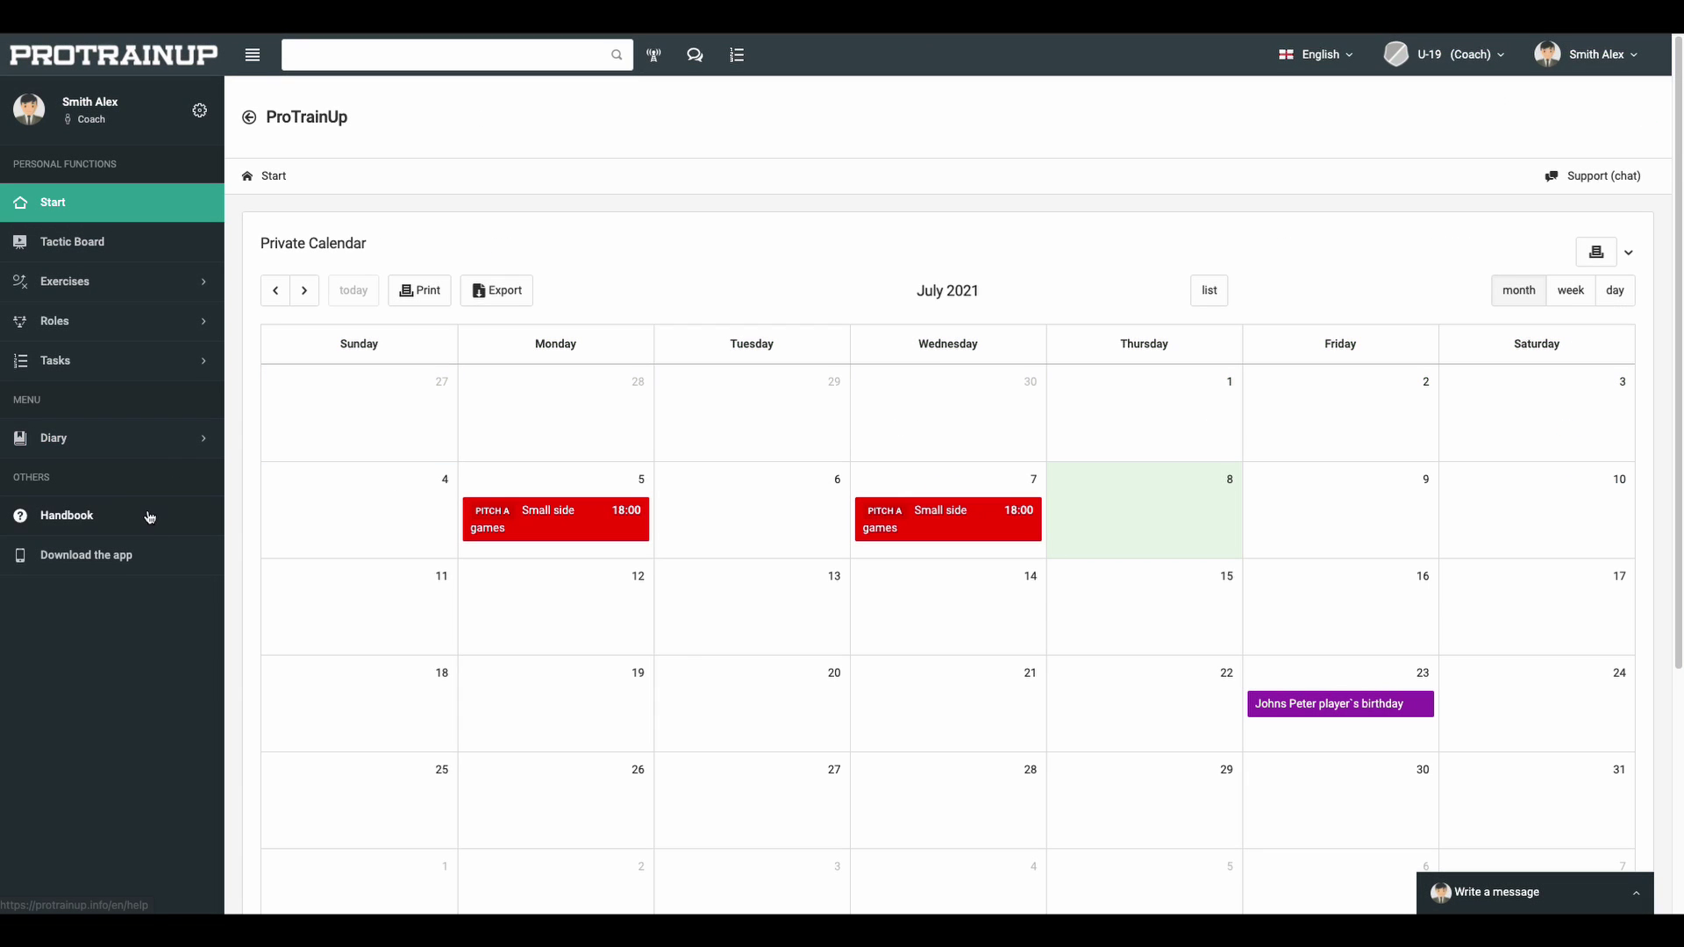
Open the Handbook's Players help to the 'Editing a player profile' article.
{"action": "left_click", "coordinate": [146, 519]}
{"action": "scroll", "coordinate": [291, 485], "scroll_direction": "down", "scroll_amount": 5}
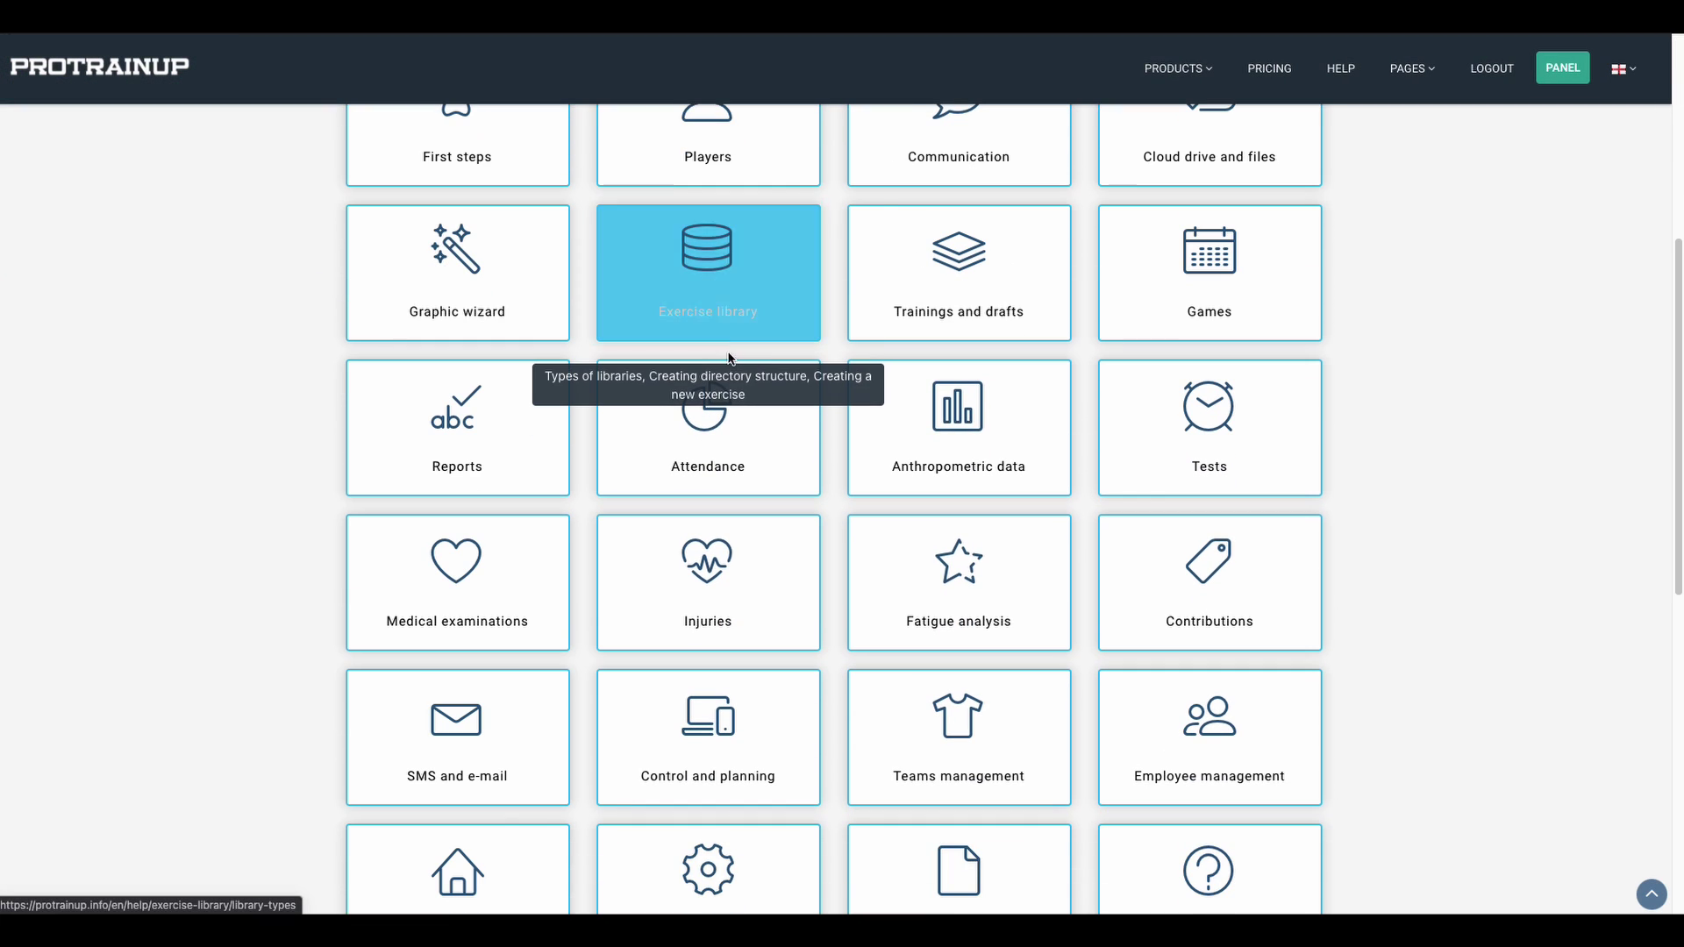
{"action": "left_click", "coordinate": [715, 162]}
{"action": "scroll", "coordinate": [644, 433], "scroll_direction": "down", "scroll_amount": 2}
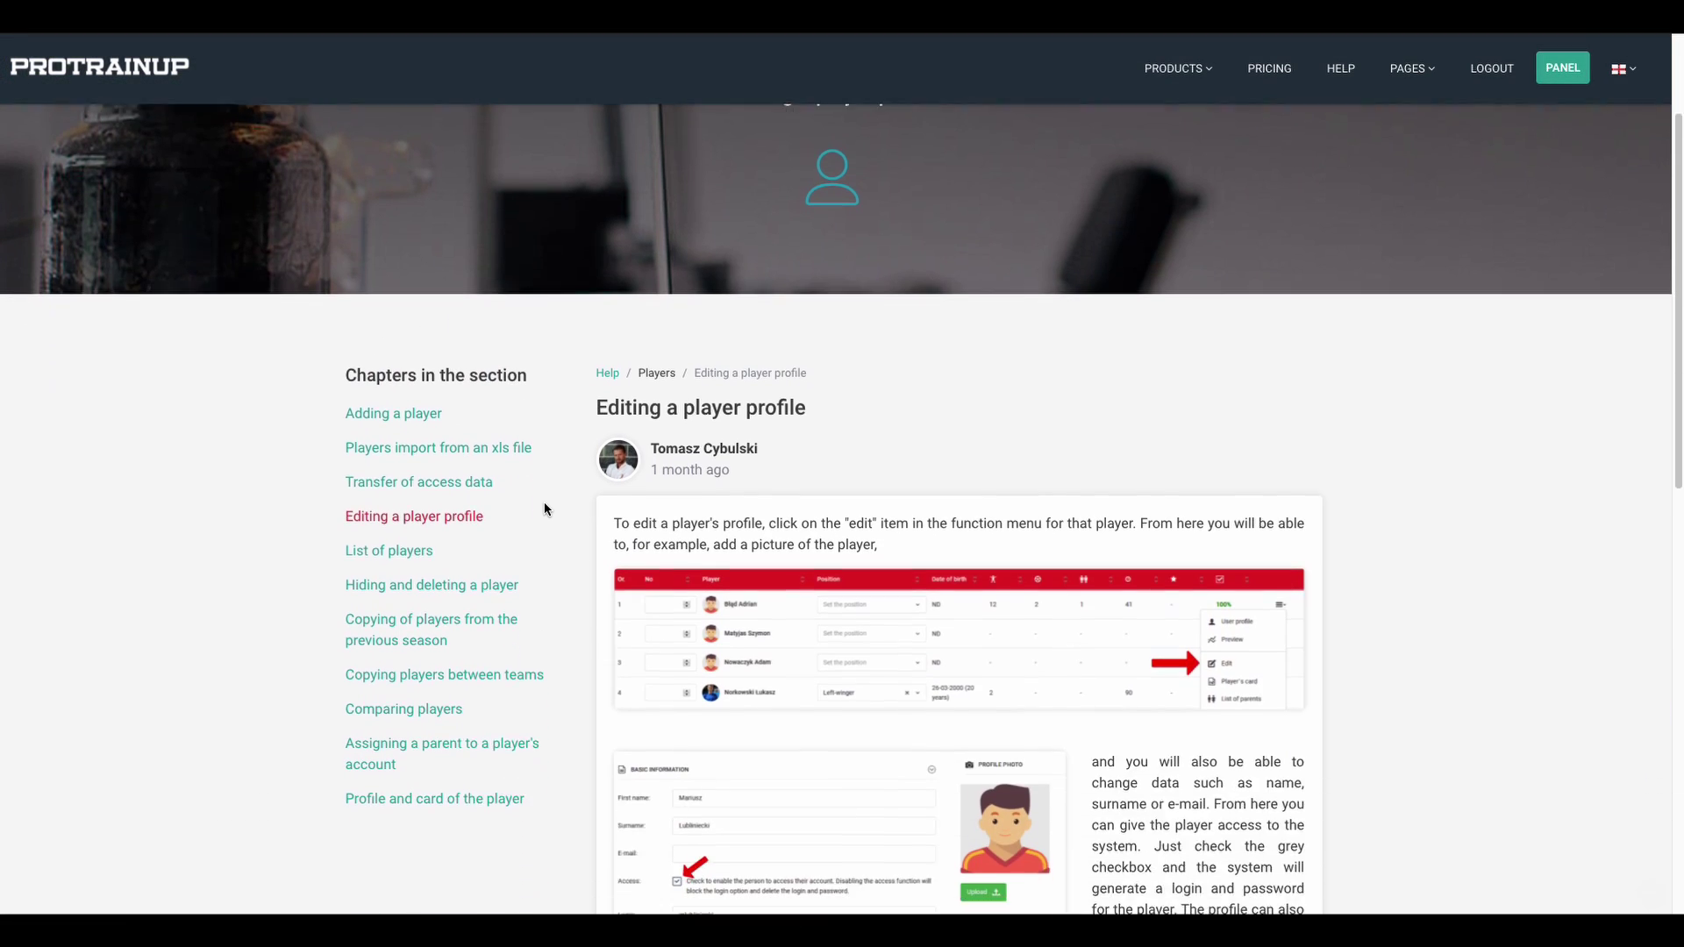